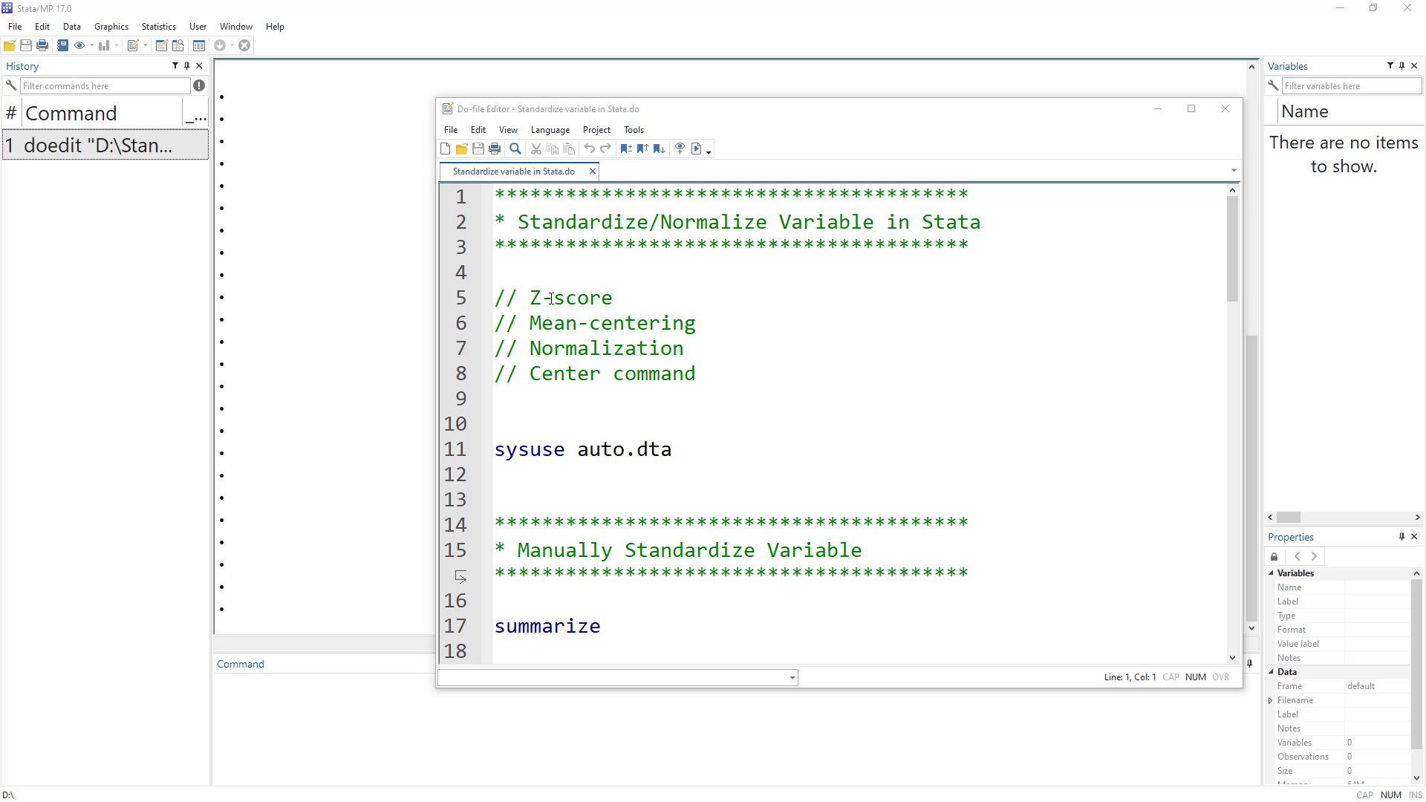
# - Review the list of methods in the do-file's opening comments: Z-score, mean-centering, normalization and the center command
pyautogui.moveTo(613, 298); pyautogui.dragTo(530, 297)
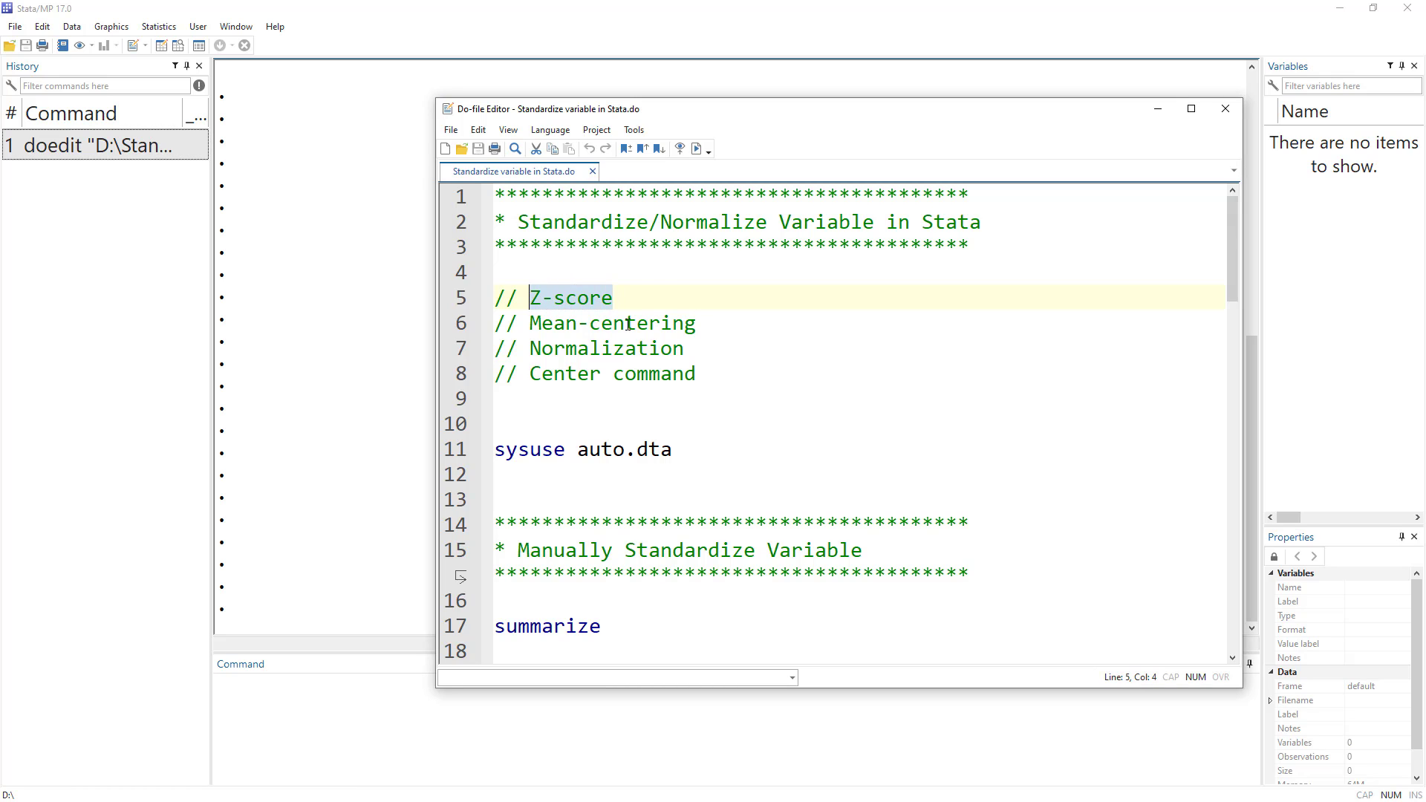
pyautogui.moveTo(700, 324); pyautogui.dragTo(531, 323)
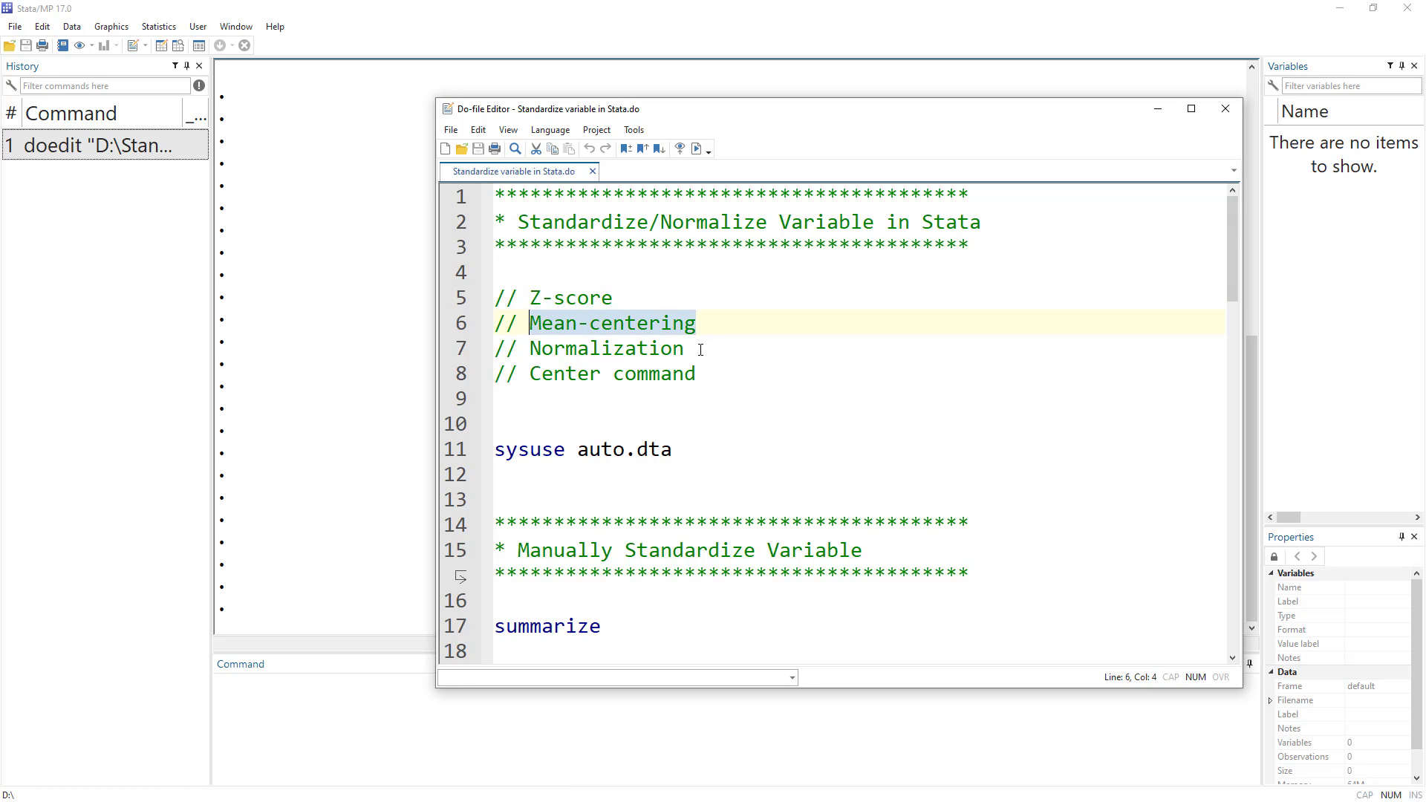
pyautogui.moveTo(697, 347); pyautogui.dragTo(519, 347)
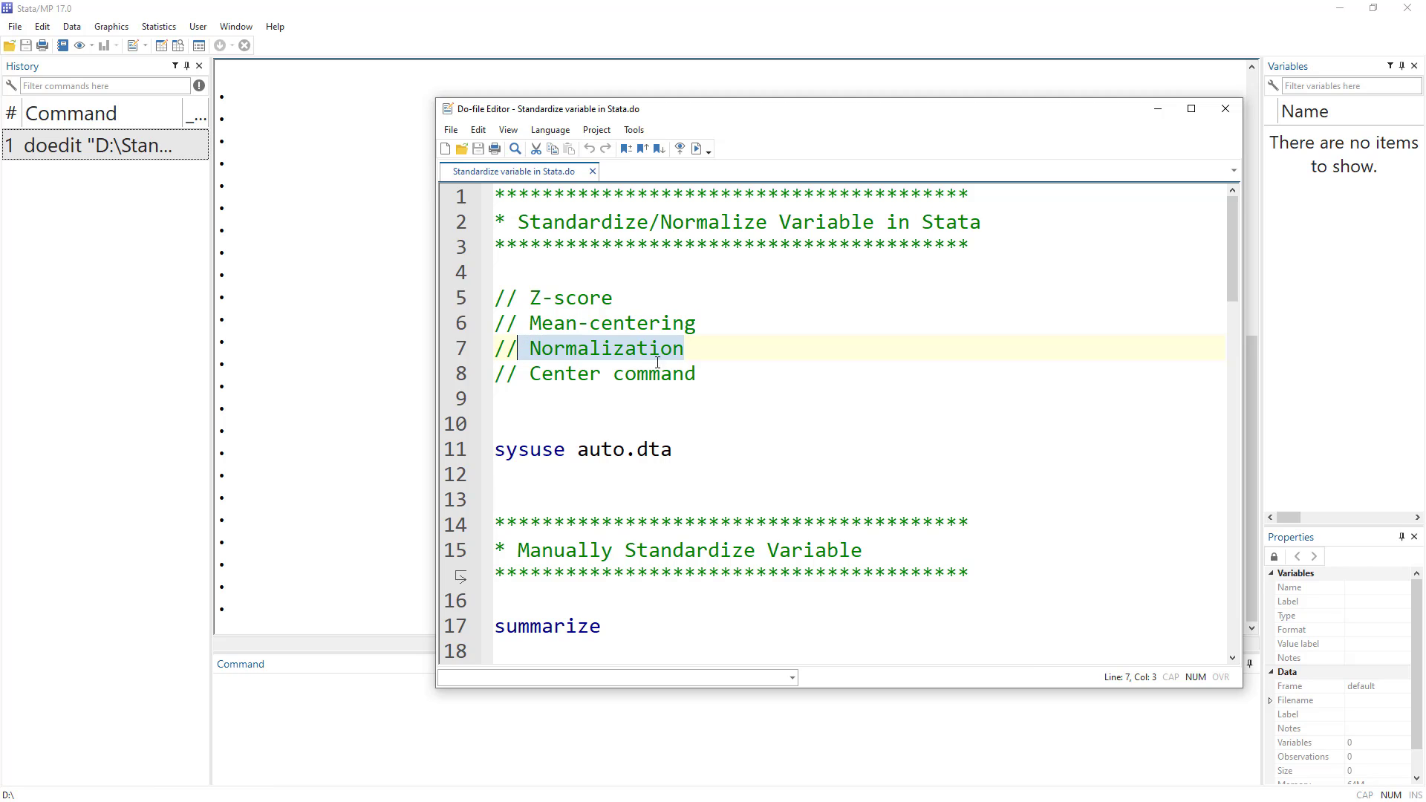
pyautogui.doubleClick(592, 378)
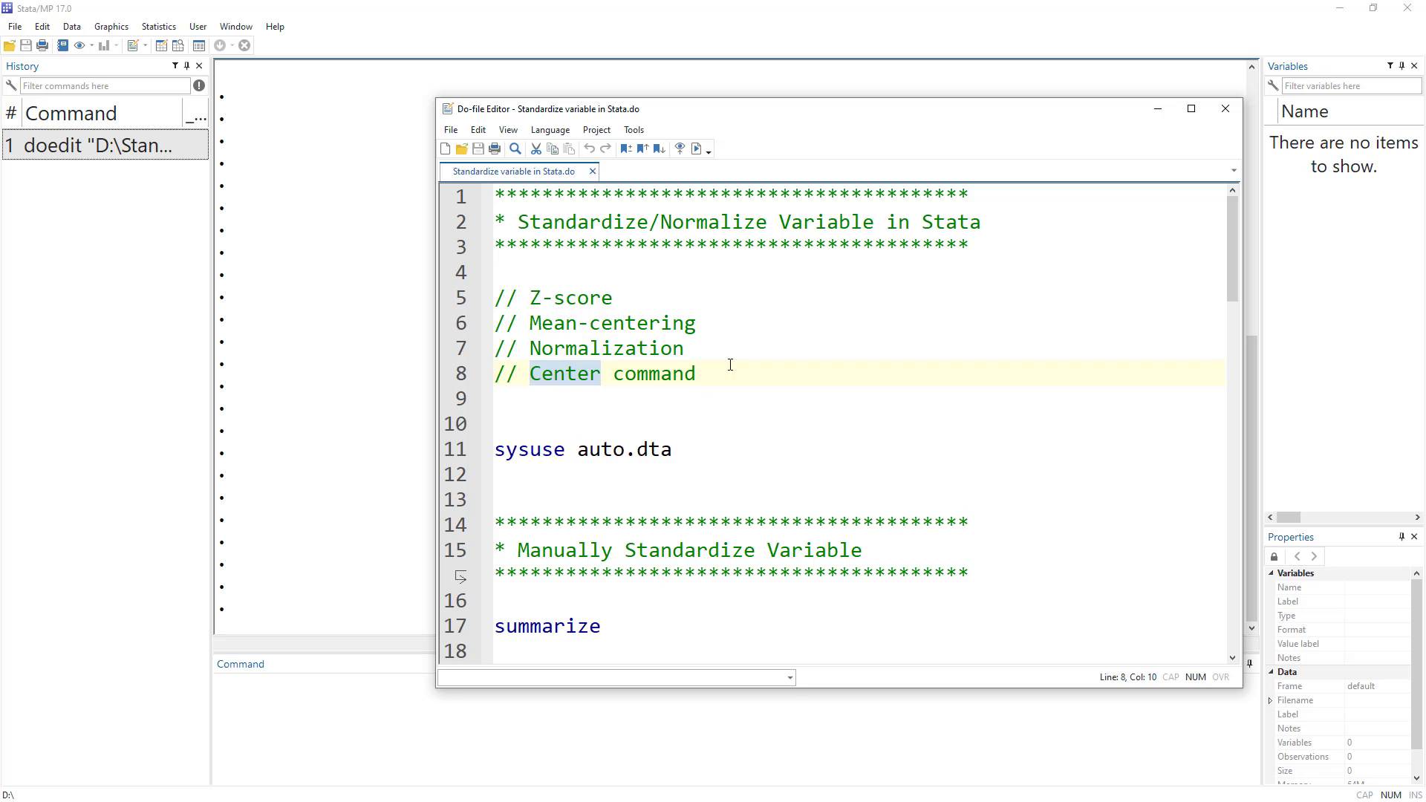
pyautogui.moveTo(681, 349); pyautogui.dragTo(495, 298)
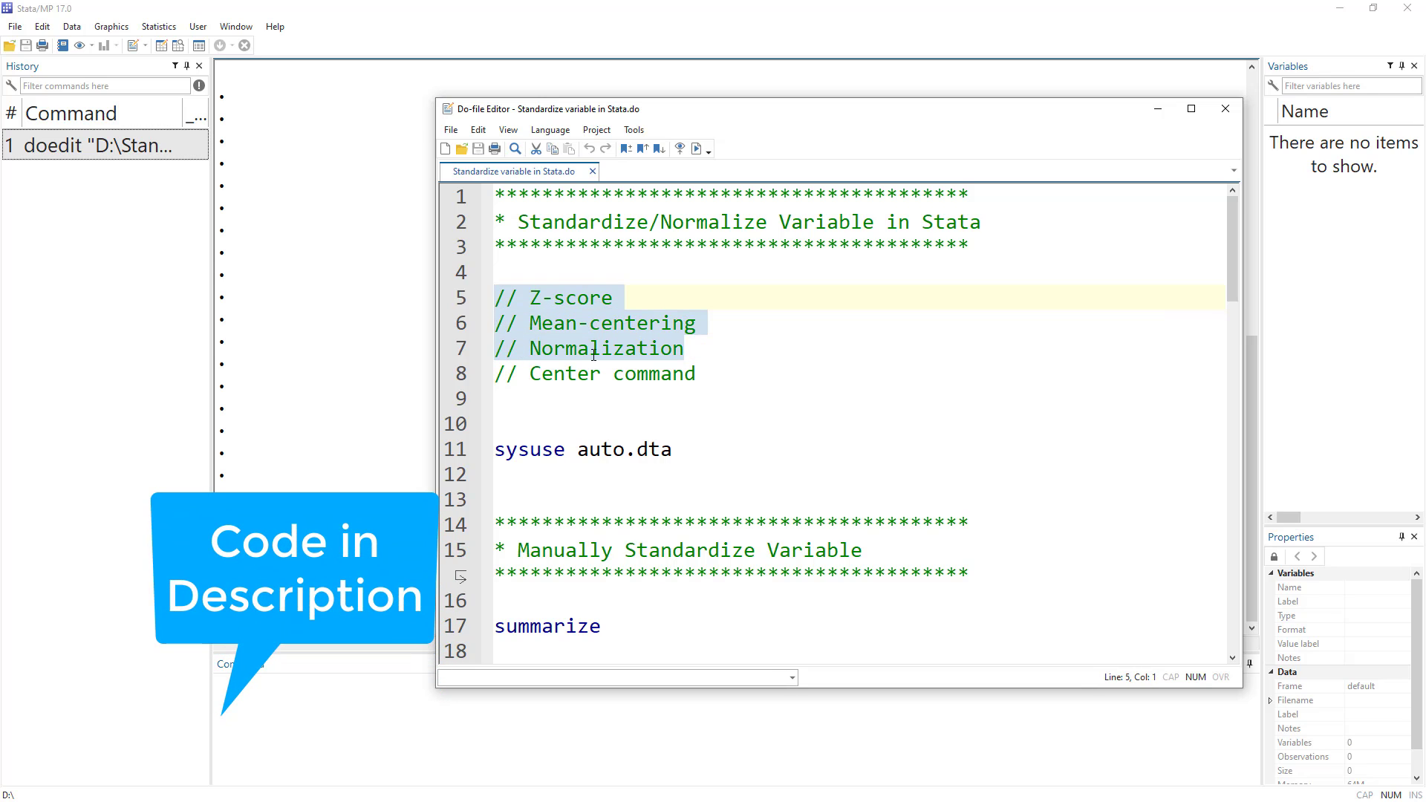
pyautogui.click(704, 349)
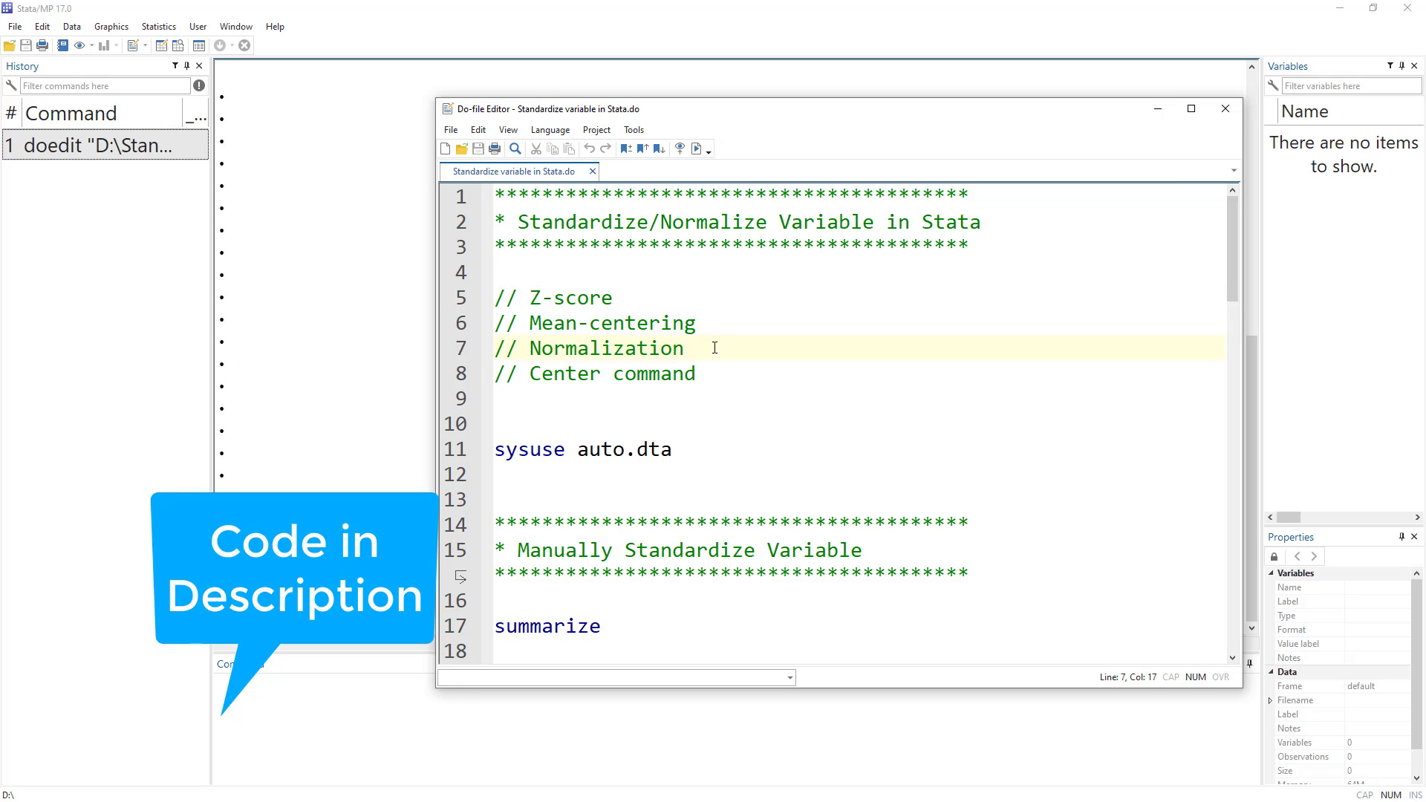
pyautogui.moveTo(692, 349); pyautogui.dragTo(482, 298)
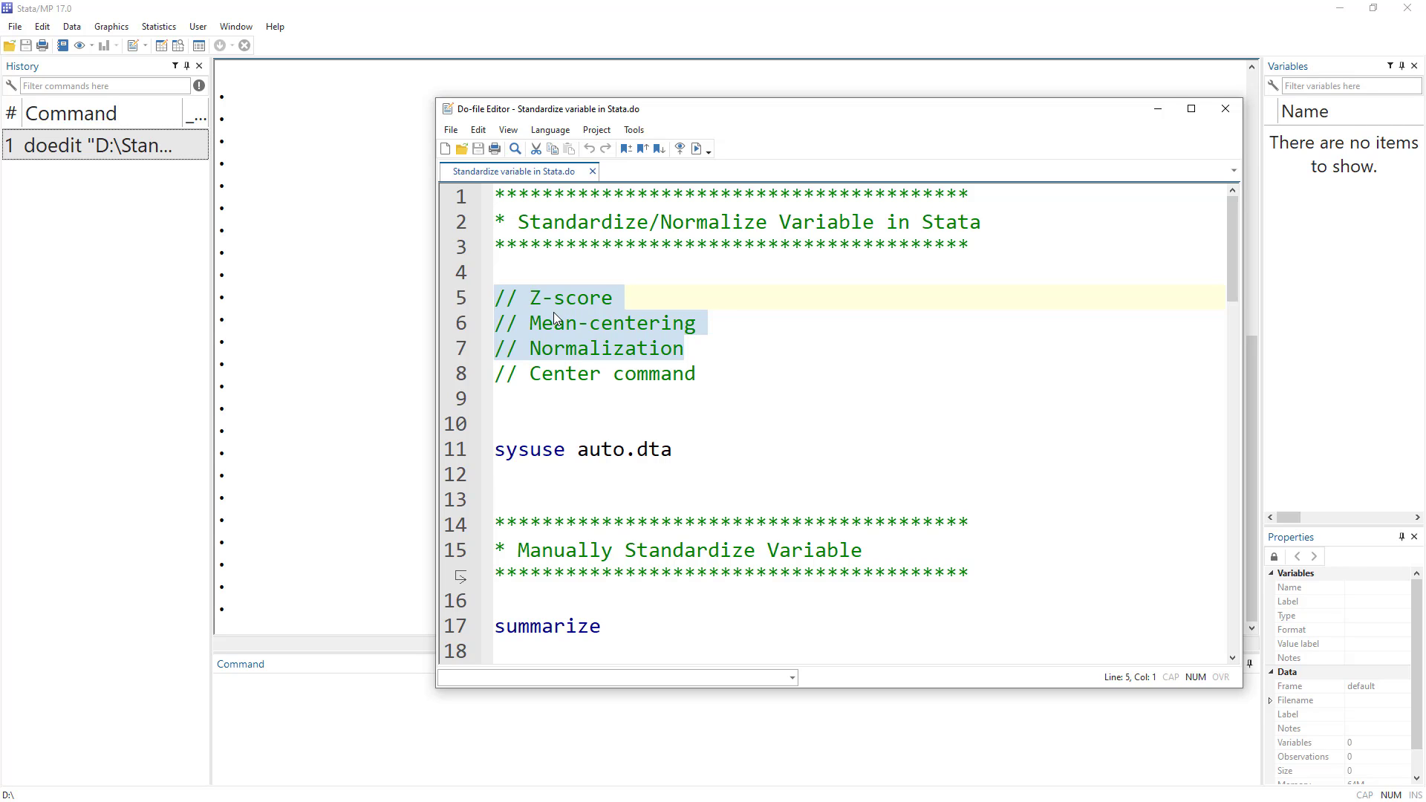
pyautogui.click(702, 374)
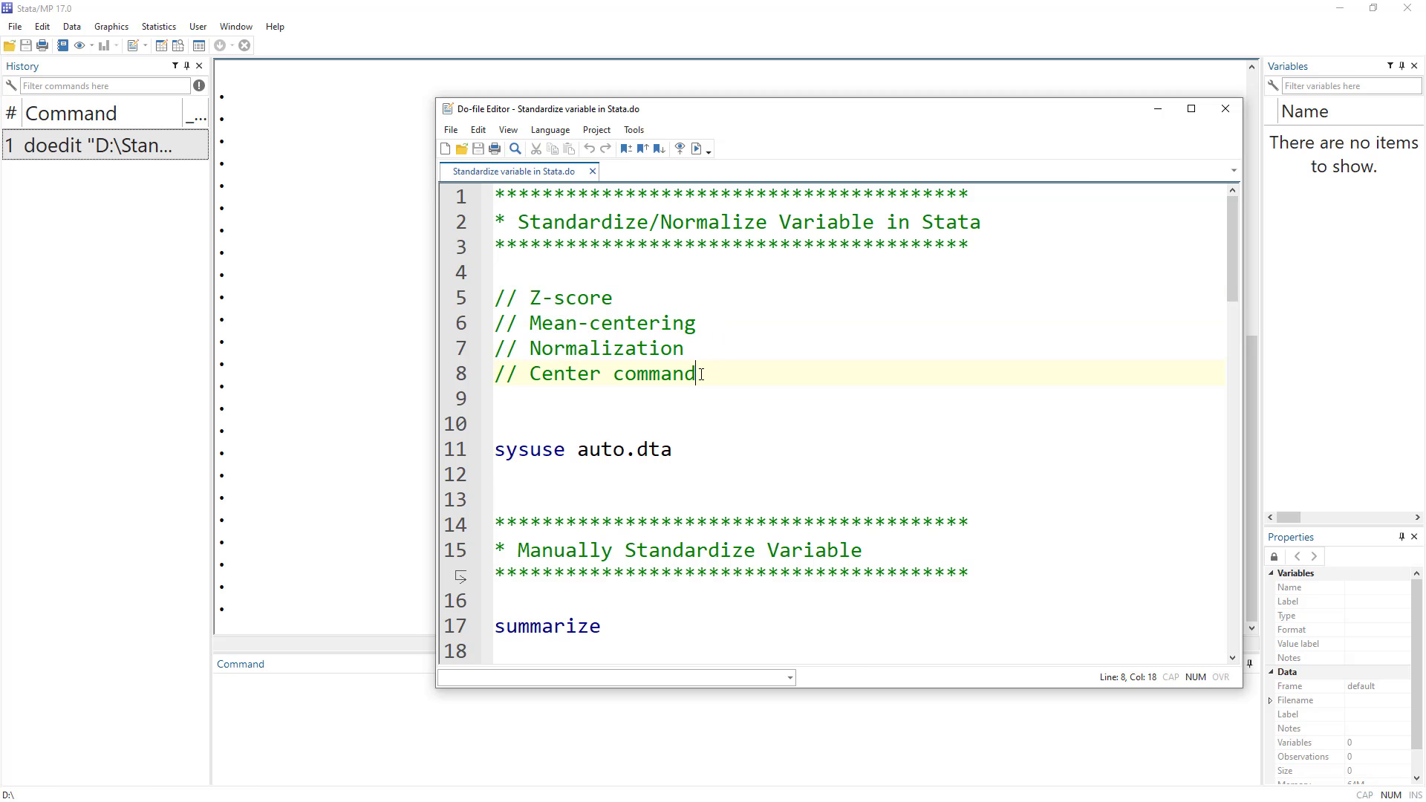
pyautogui.moveTo(701, 374); pyautogui.dragTo(531, 375)
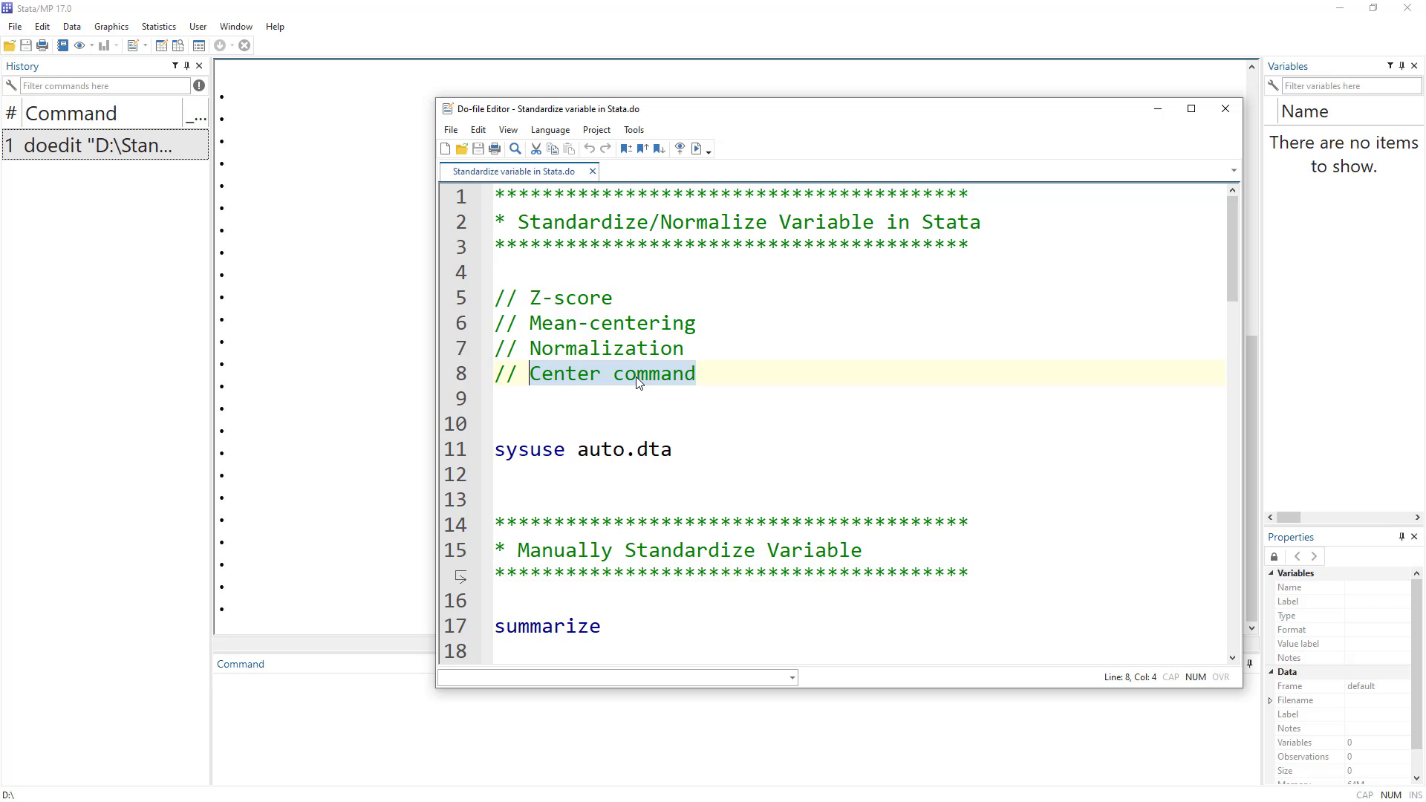
# - Load the example dataset by running only the "sysuse auto.dta" line of the do-file
pyautogui.scroll(-1, 637, 381)
pyautogui.click(458, 376)
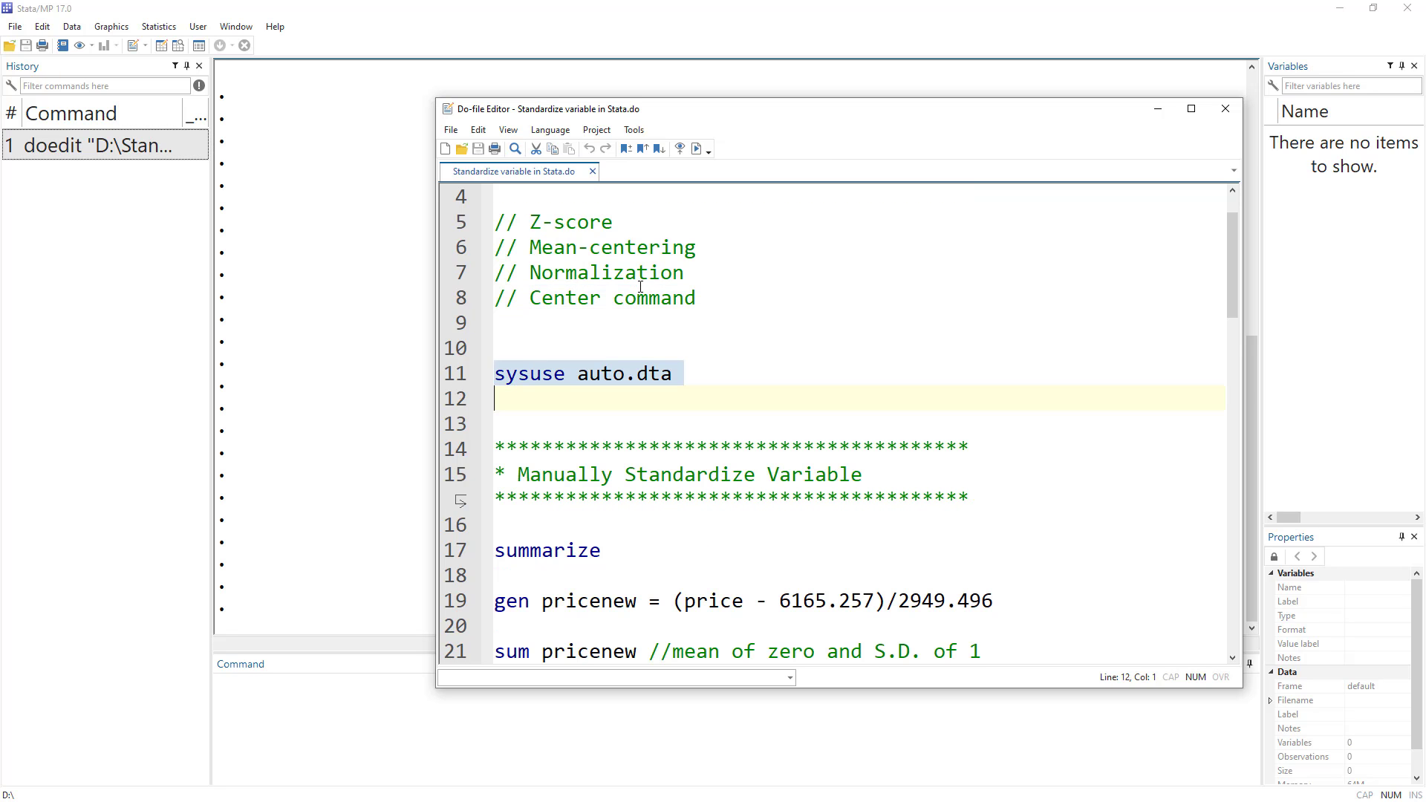
pyautogui.click(696, 148)
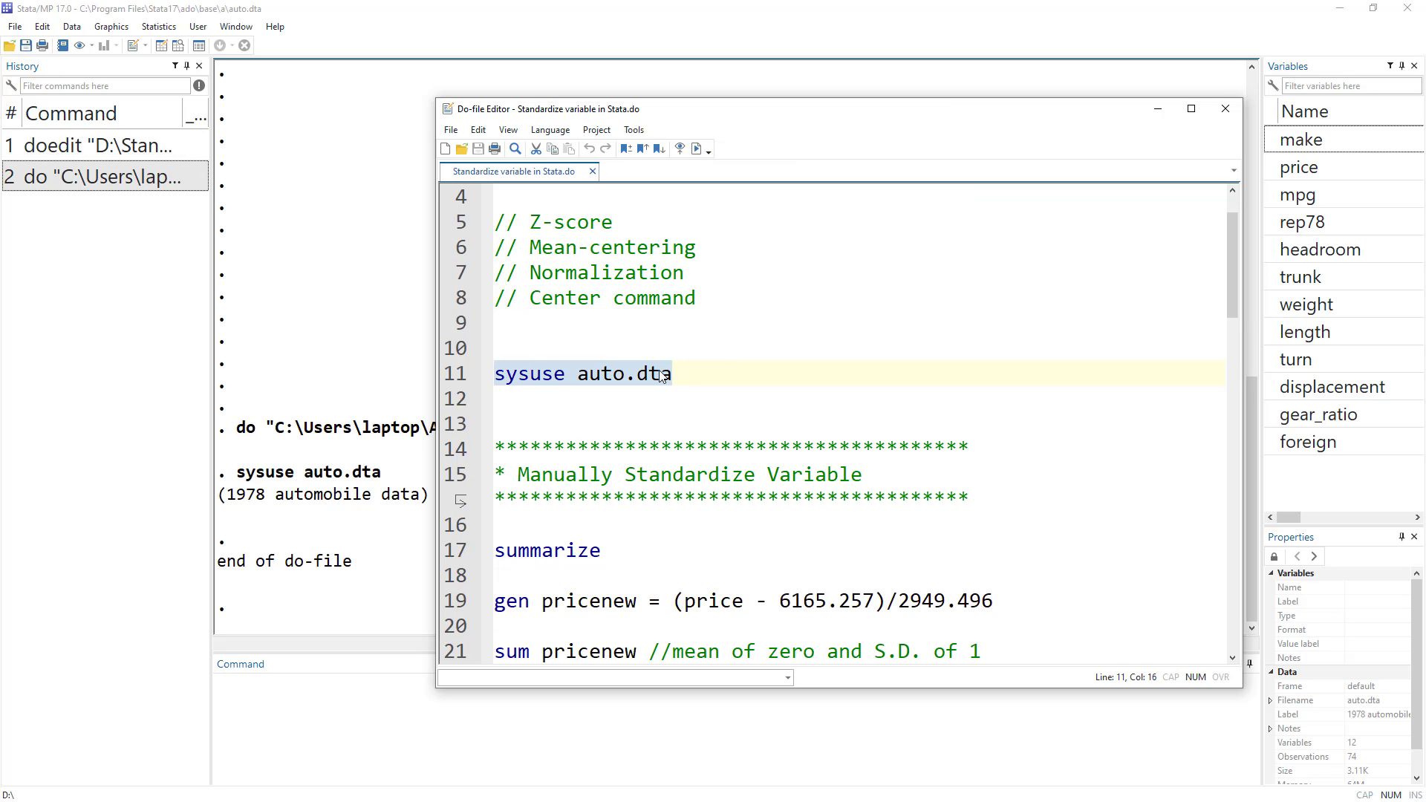
# - Run only the summarize line in the do-file's "Manually Standardize Variable" section
pyautogui.scroll(-2, 661, 376)
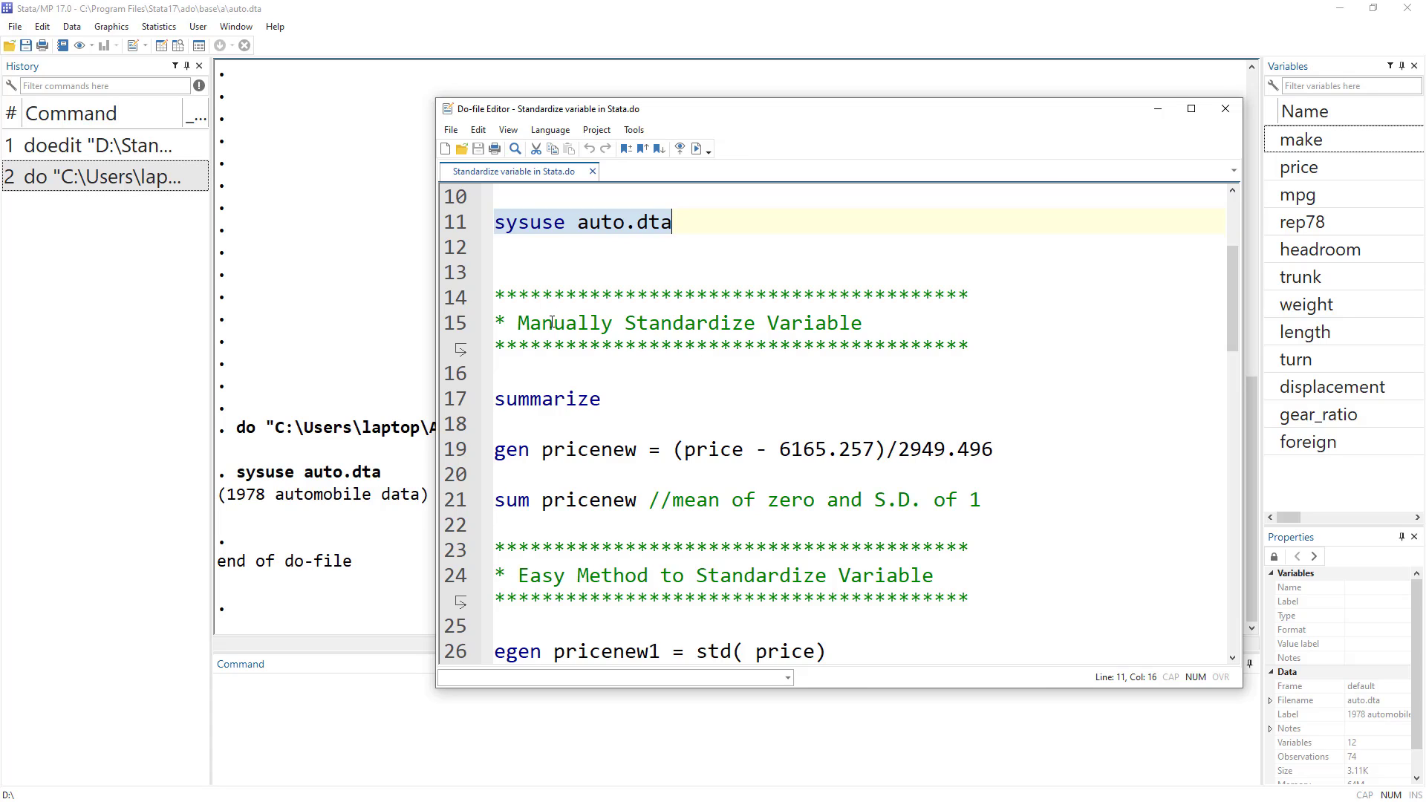
pyautogui.moveTo(552, 322); pyautogui.dragTo(863, 324)
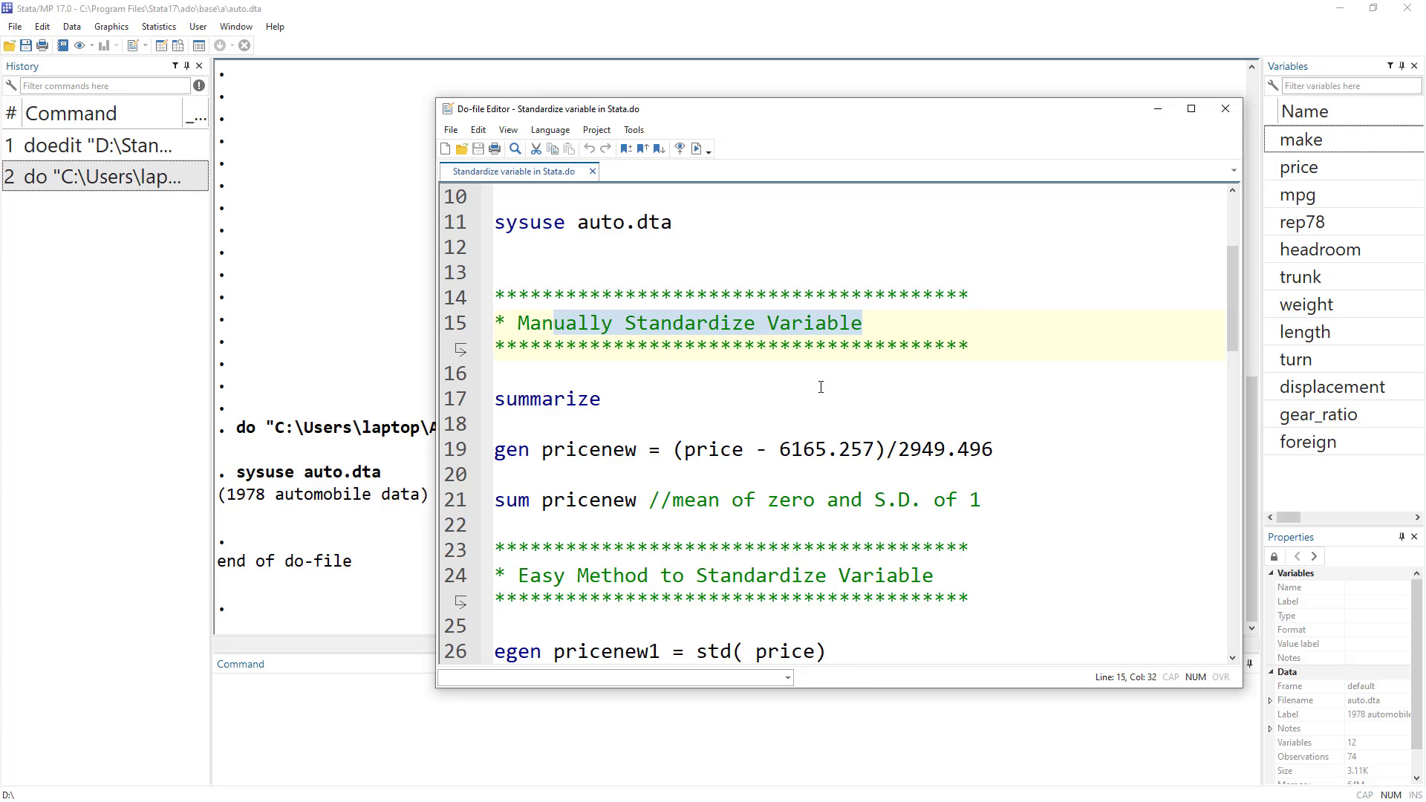
pyautogui.click(454, 401)
pyautogui.click(697, 150)
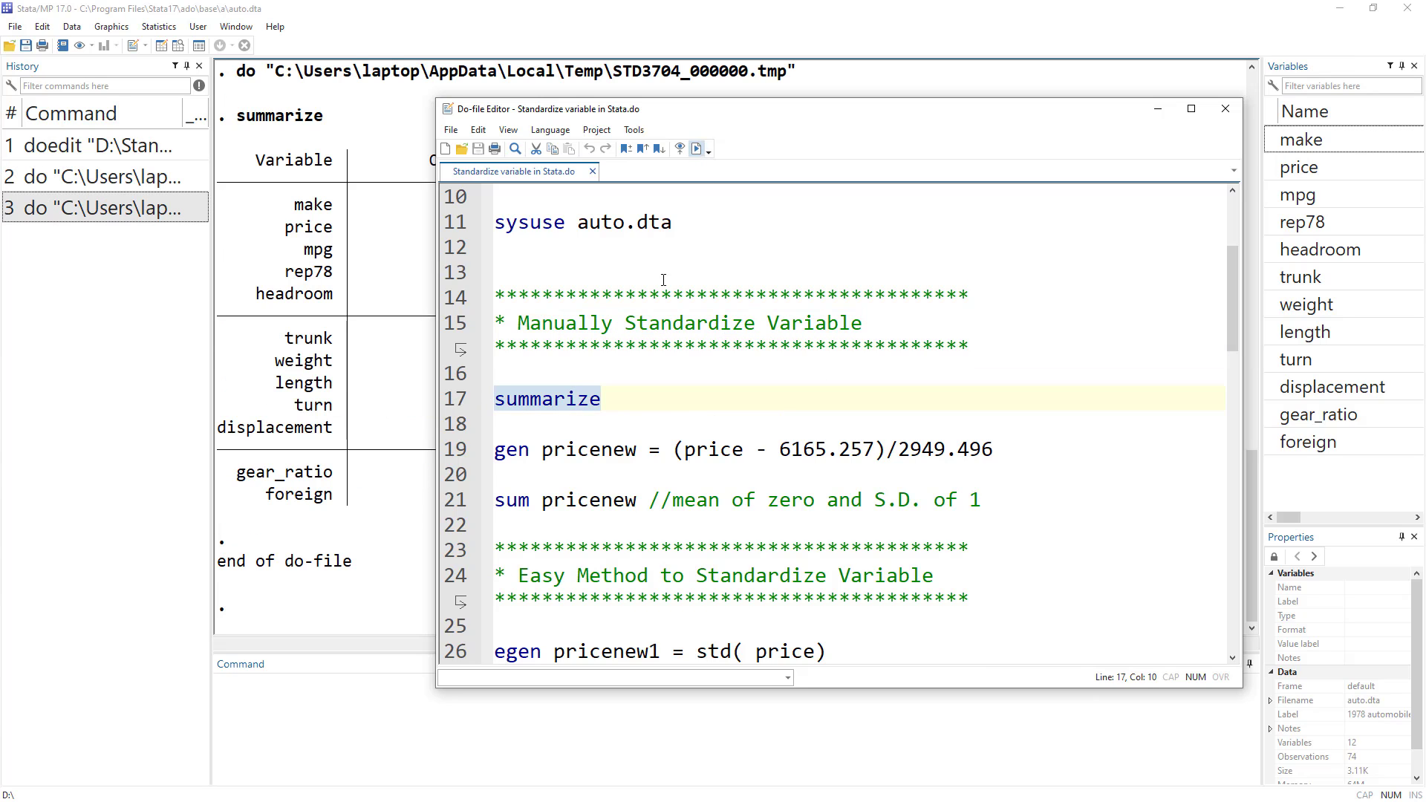
# - Examine the price, mpg, weight and length rows in the summary output, and view the dataset in the Data Editor
pyautogui.click(351, 420)
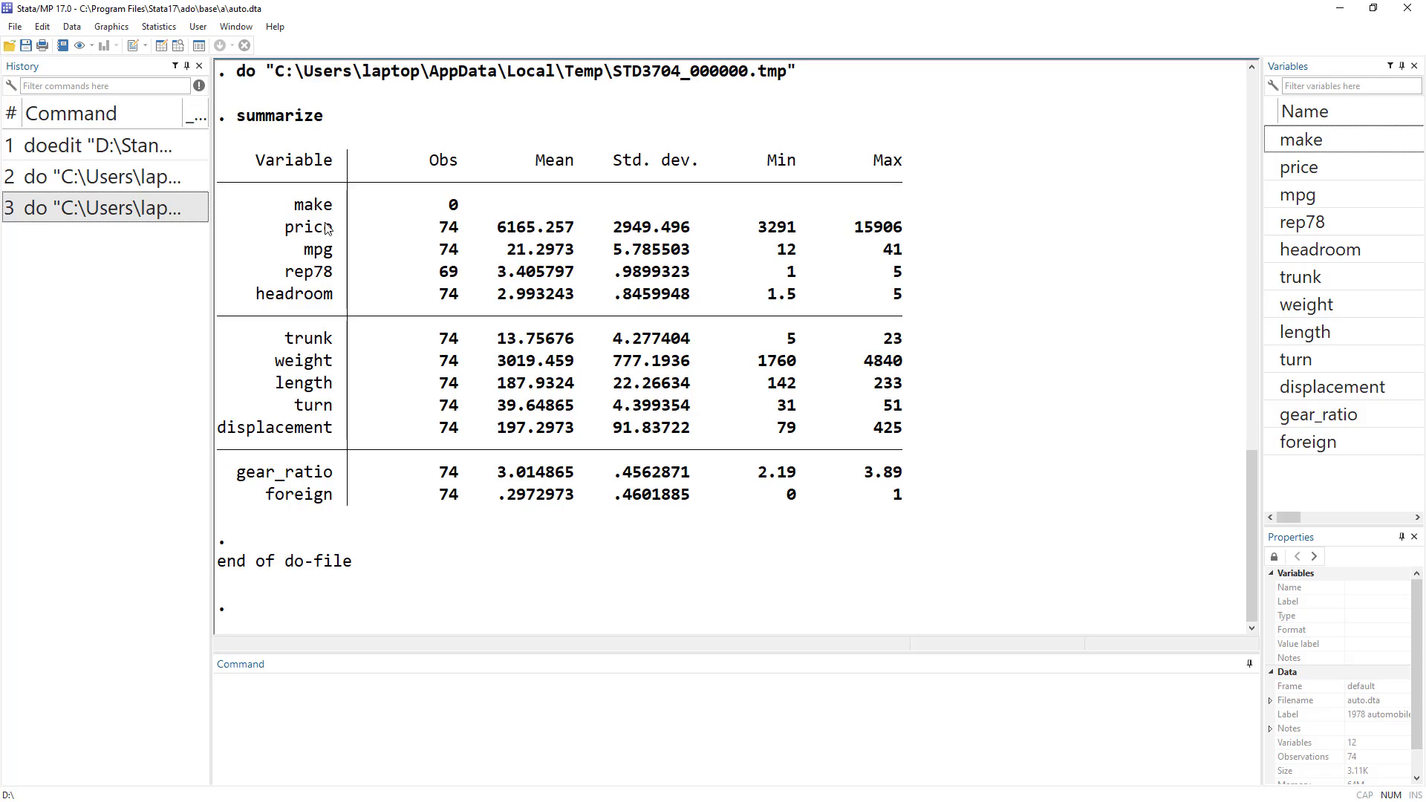
pyautogui.moveTo(305, 227); pyautogui.dragTo(381, 227)
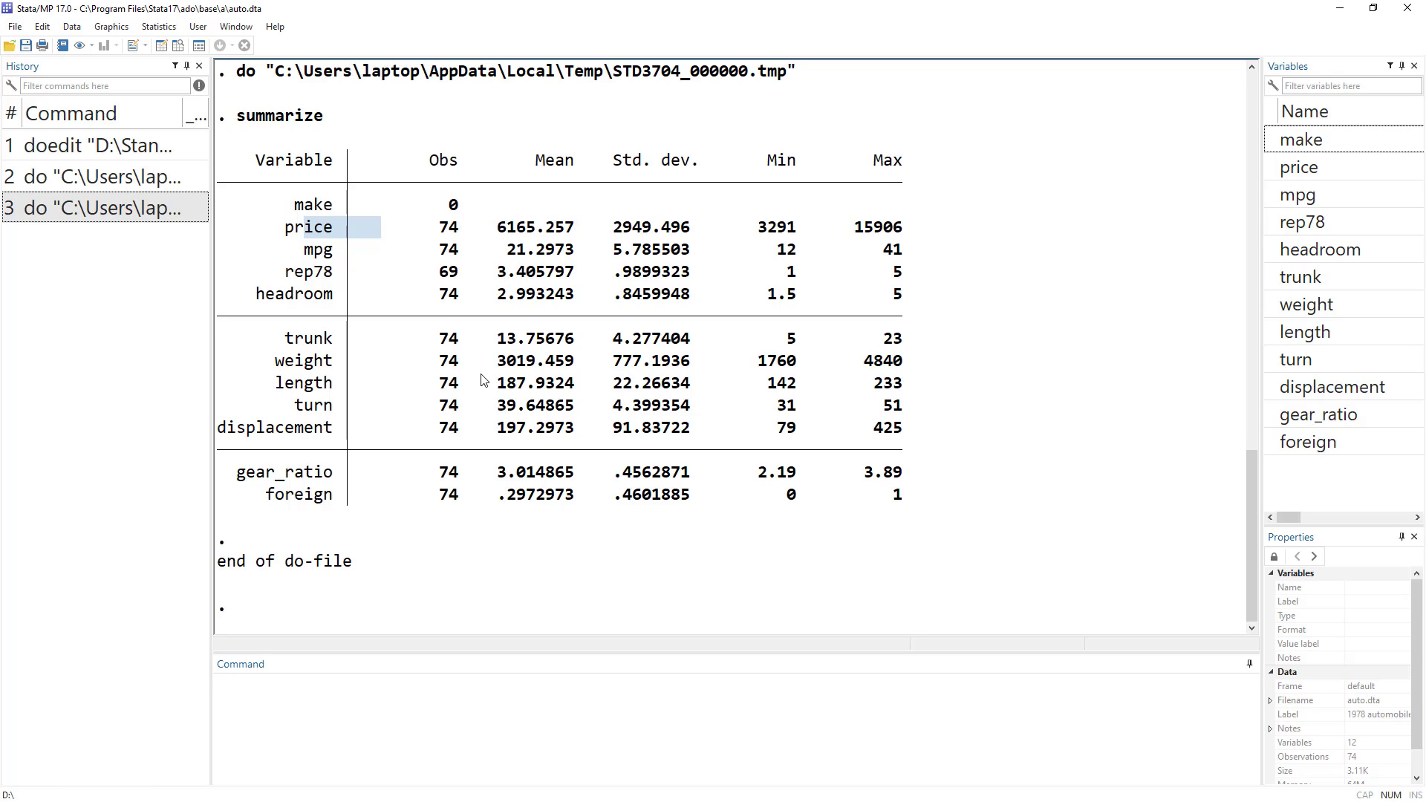
pyautogui.moveTo(284, 230); pyautogui.dragTo(317, 261)
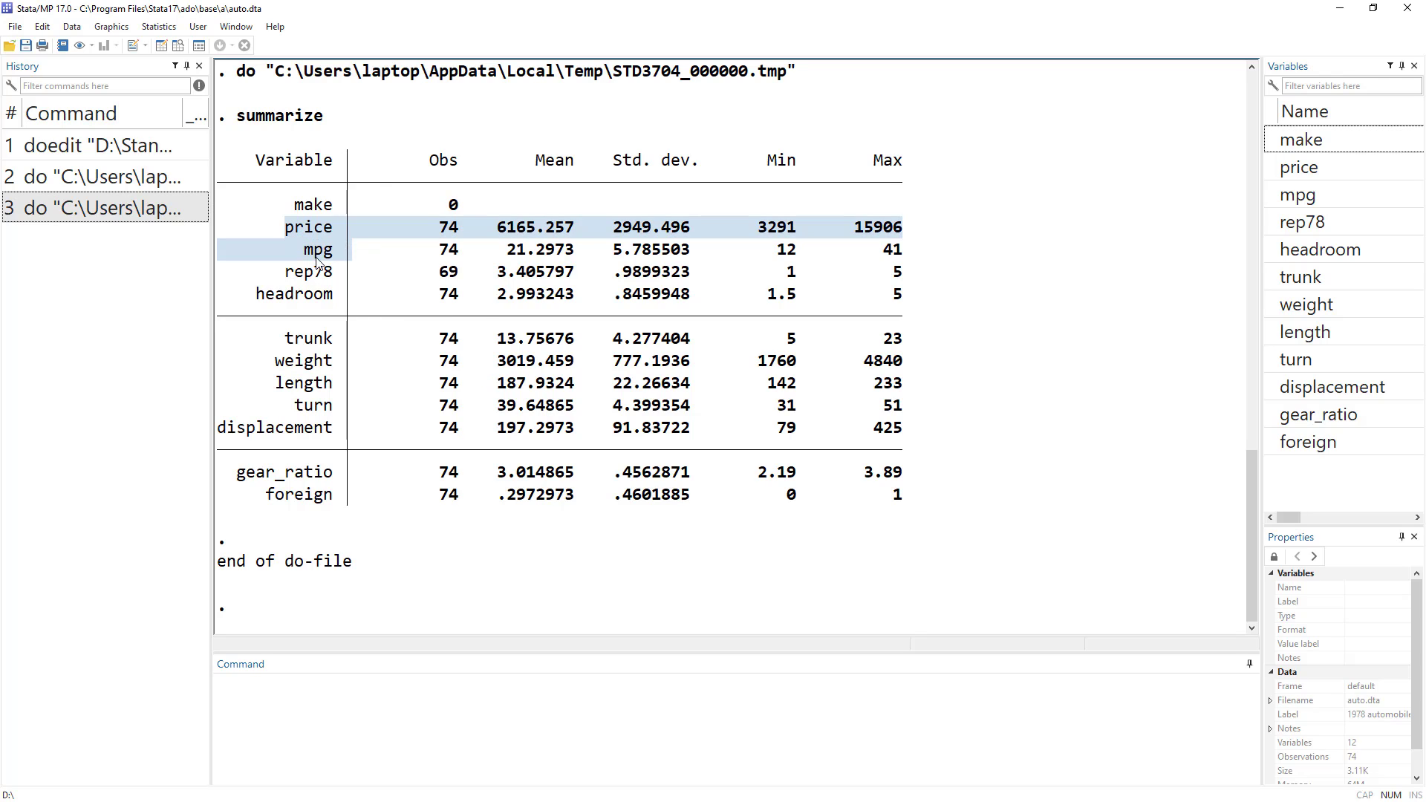
pyautogui.click(319, 262)
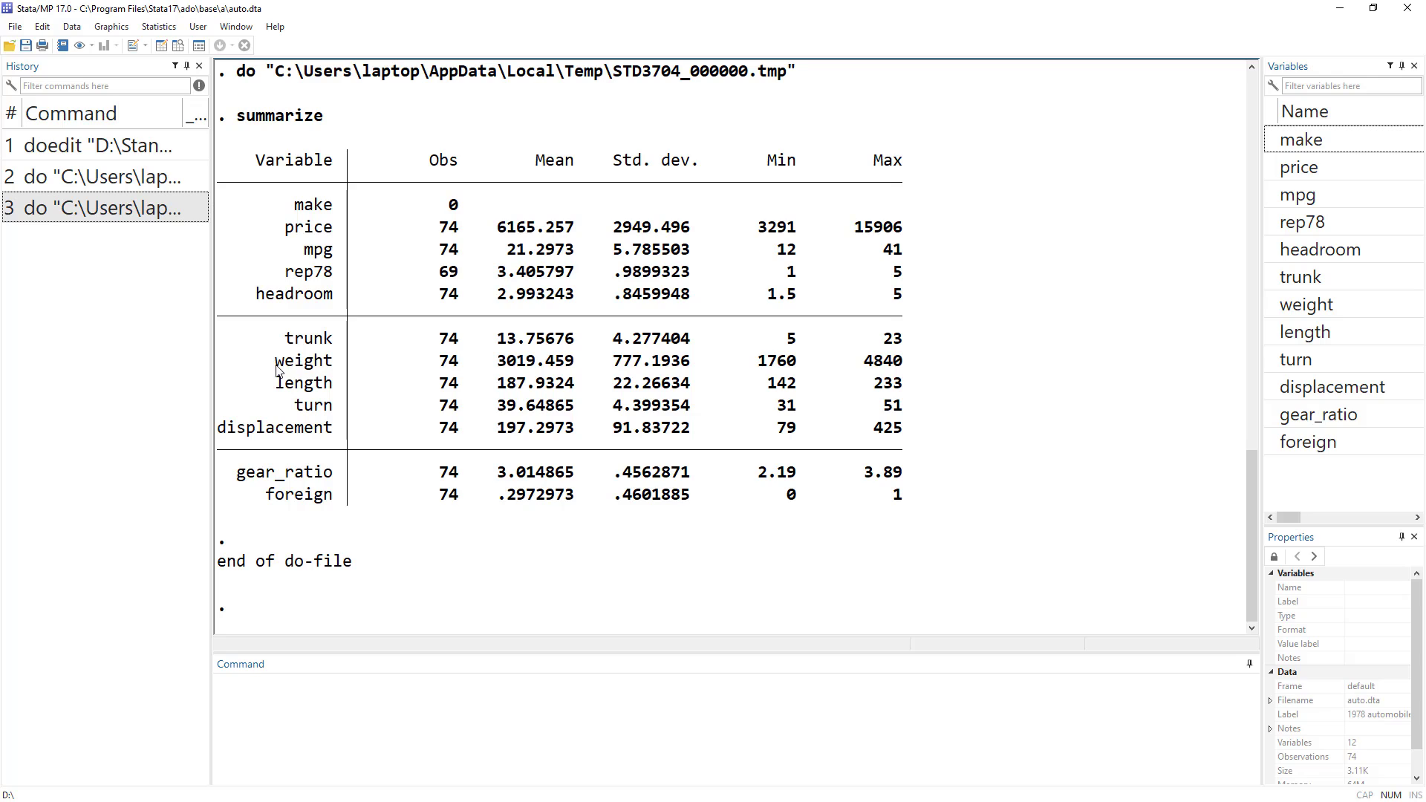
pyautogui.moveTo(276, 369); pyautogui.dragTo(335, 383)
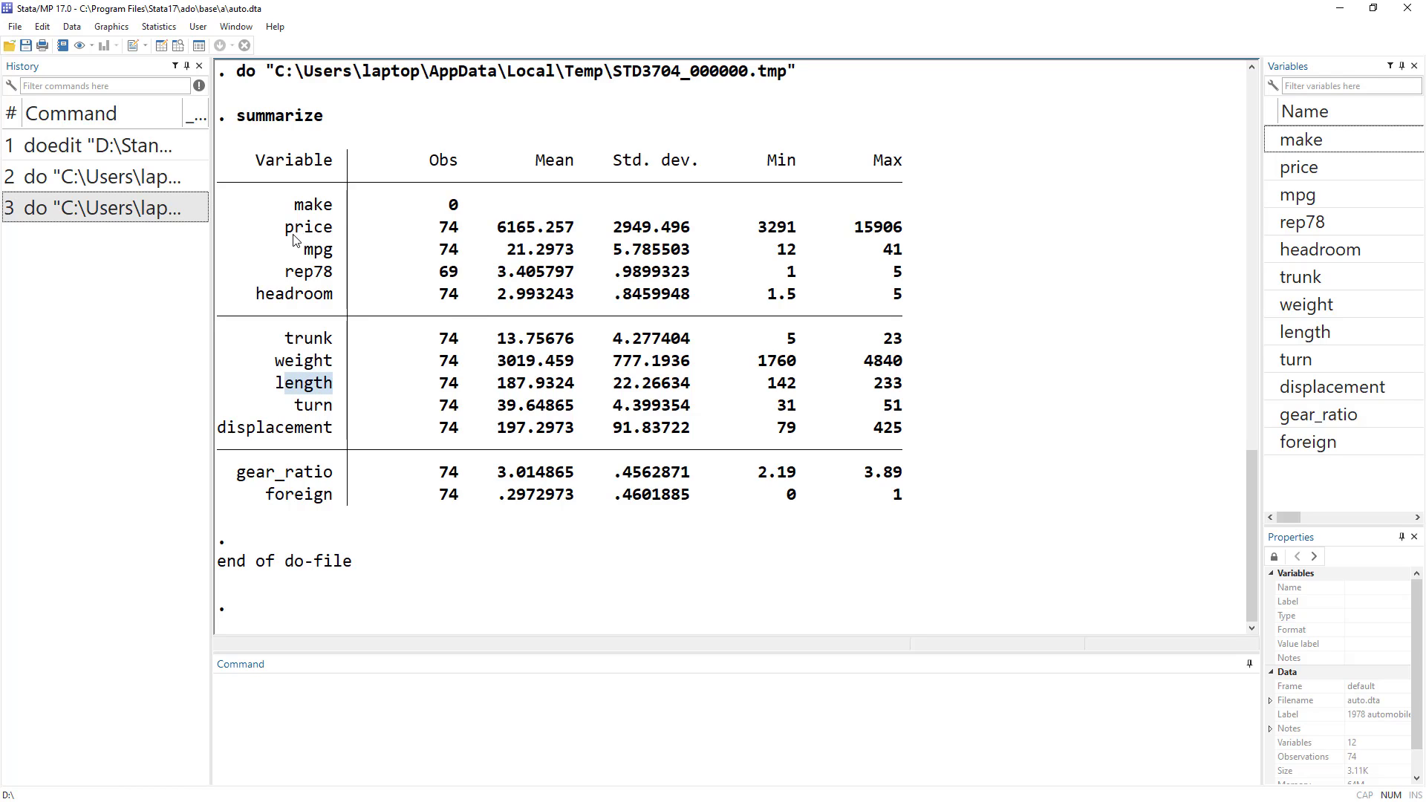
pyautogui.moveTo(284, 232); pyautogui.dragTo(335, 232)
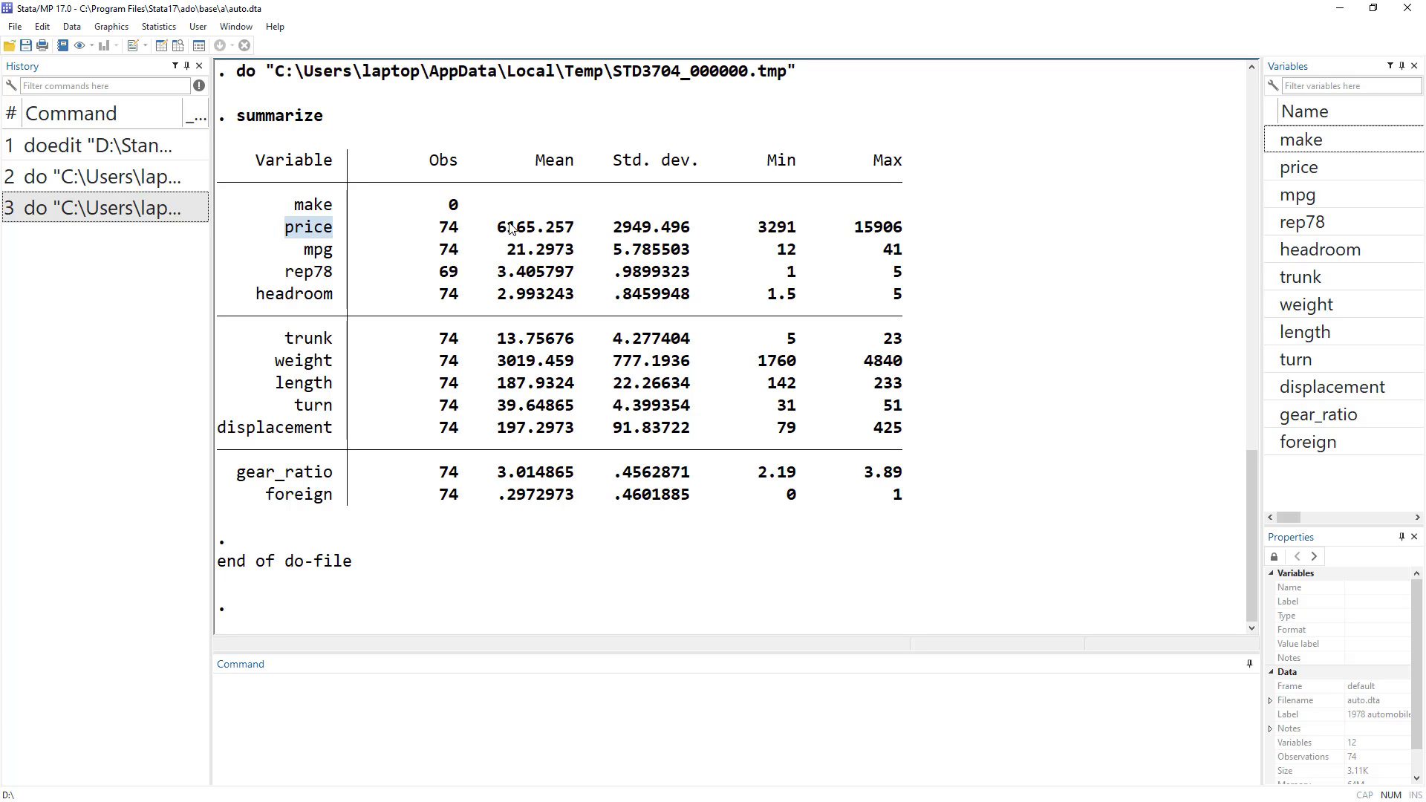
pyautogui.click(161, 45)
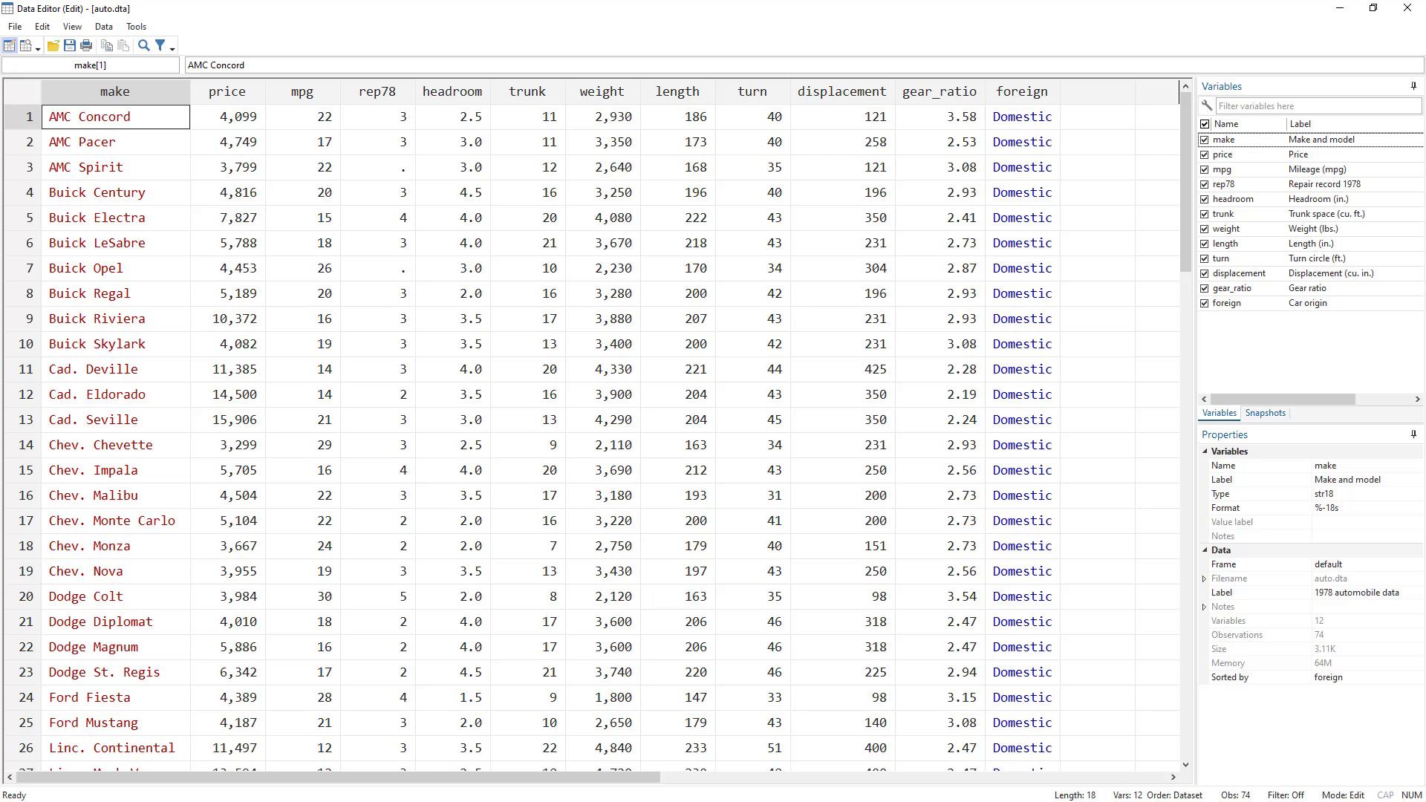
pyautogui.click(1407, 8)
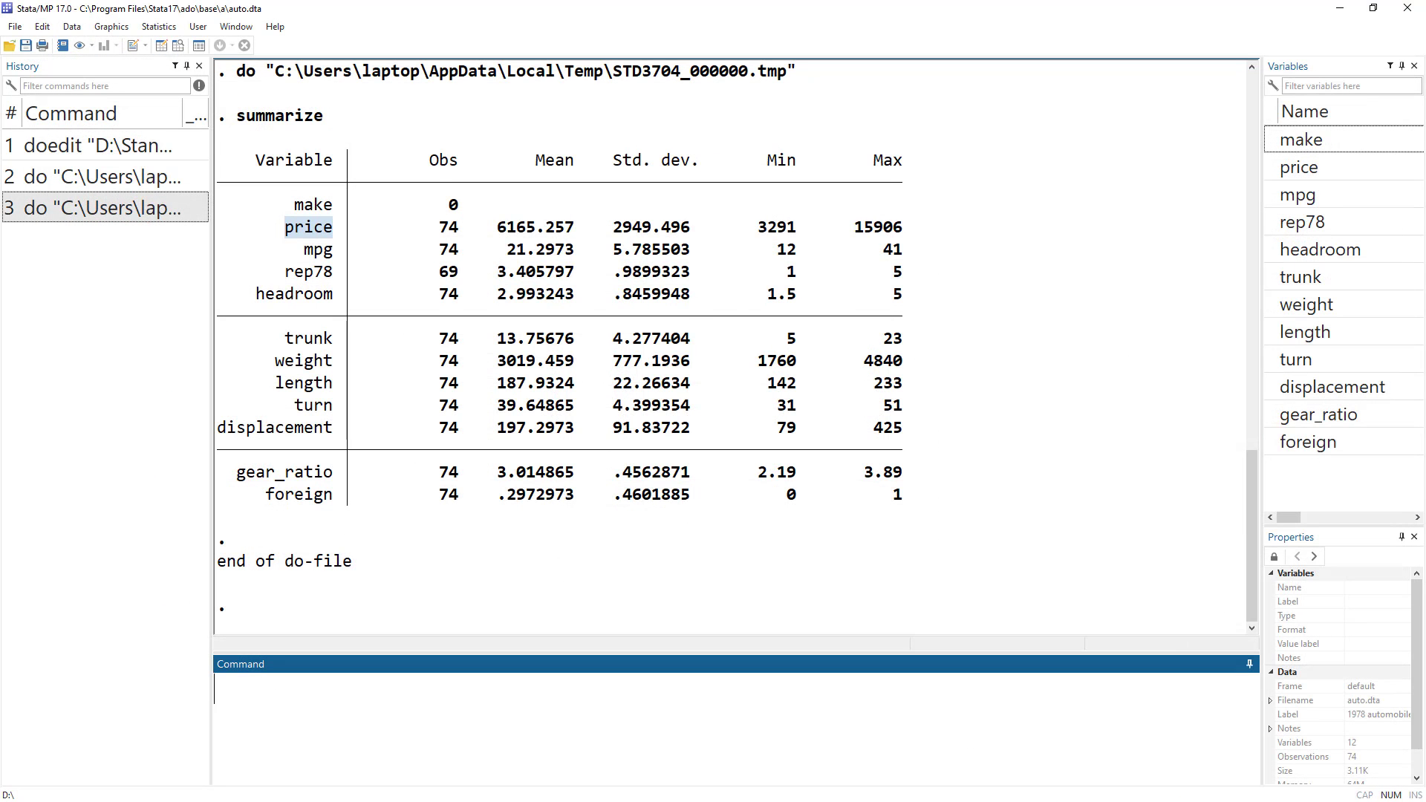
# - Review the z-score formula in the do-file and run only the line "gen pricenew = (price - 6165.257)/2949.496"
pyautogui.hotkey('alt', 'Tab')
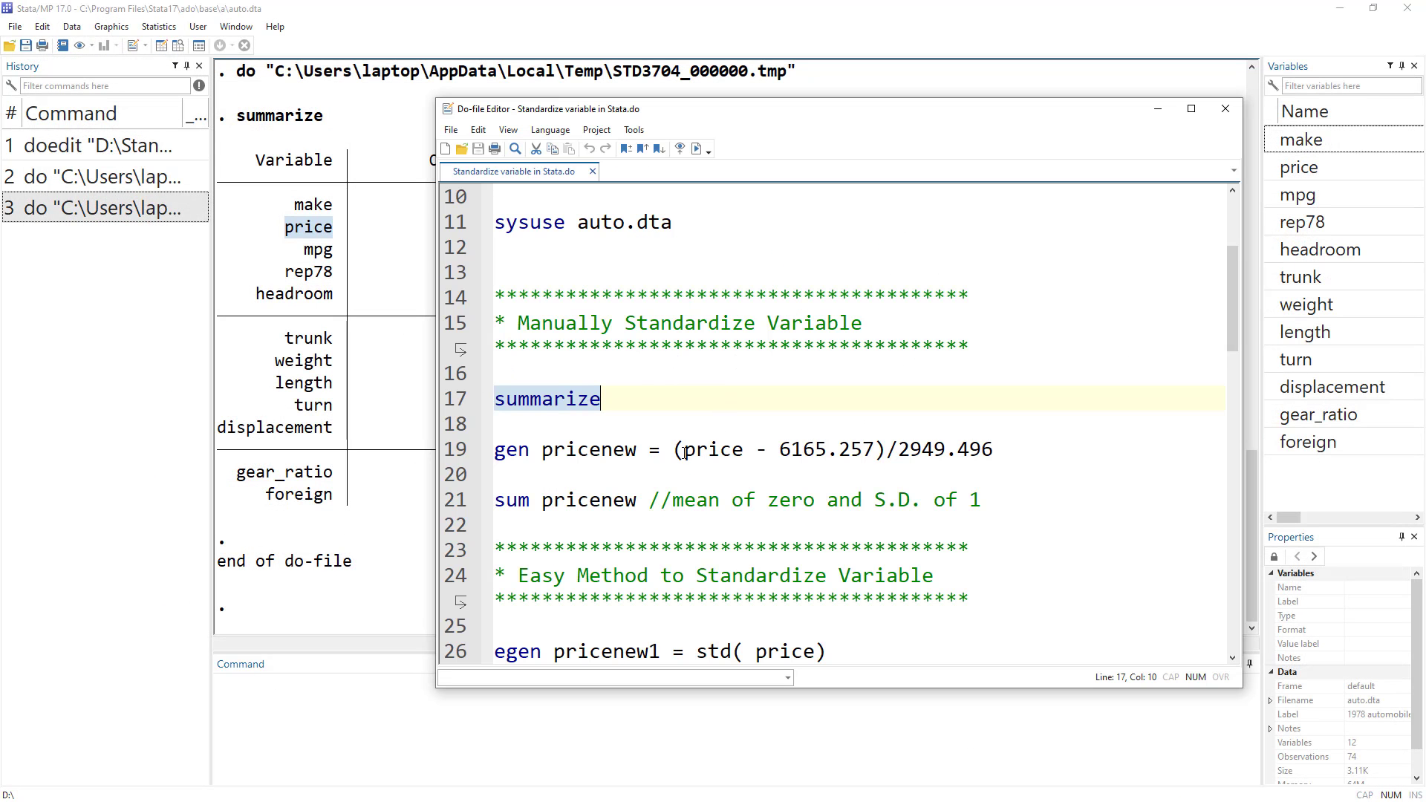
pyautogui.doubleClick(502, 451)
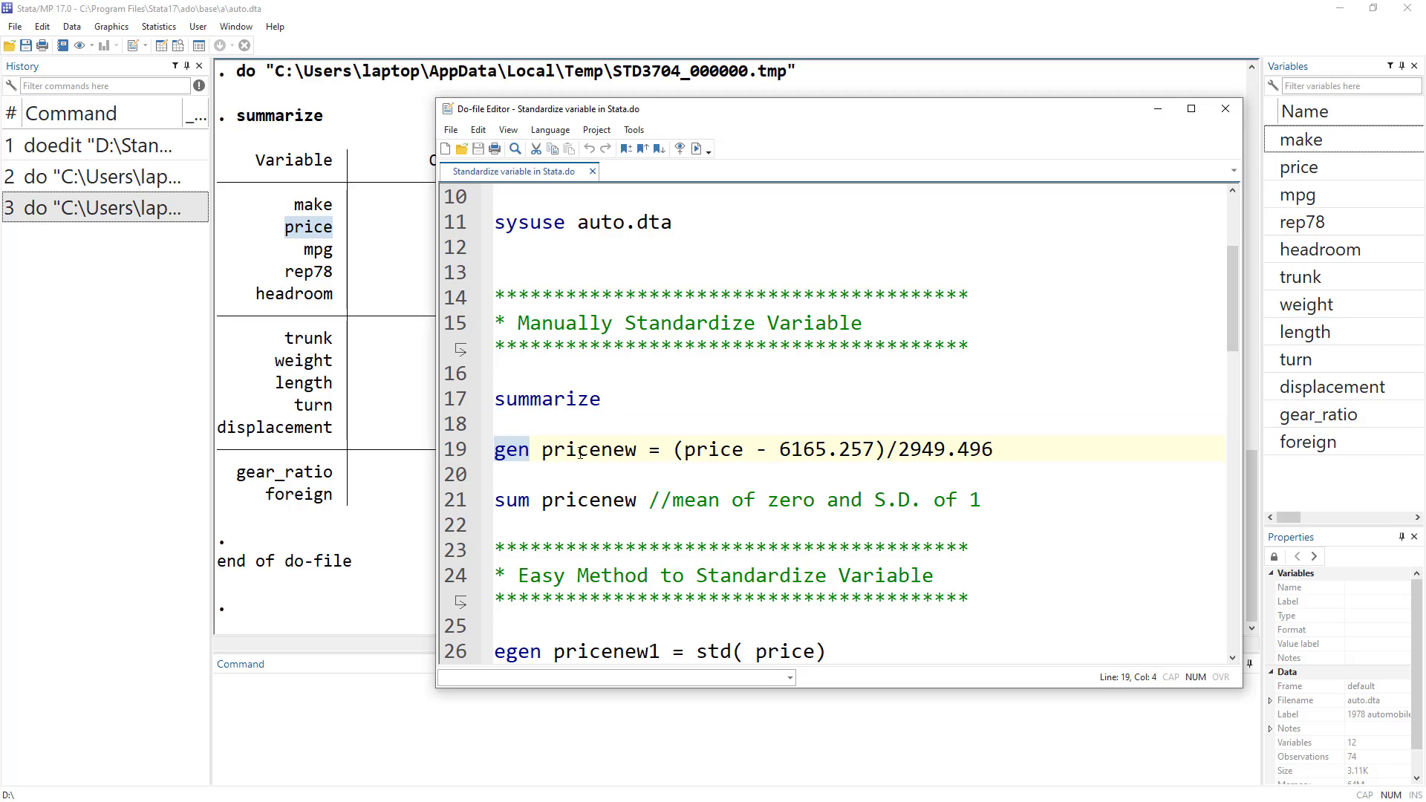
pyautogui.doubleClick(580, 454)
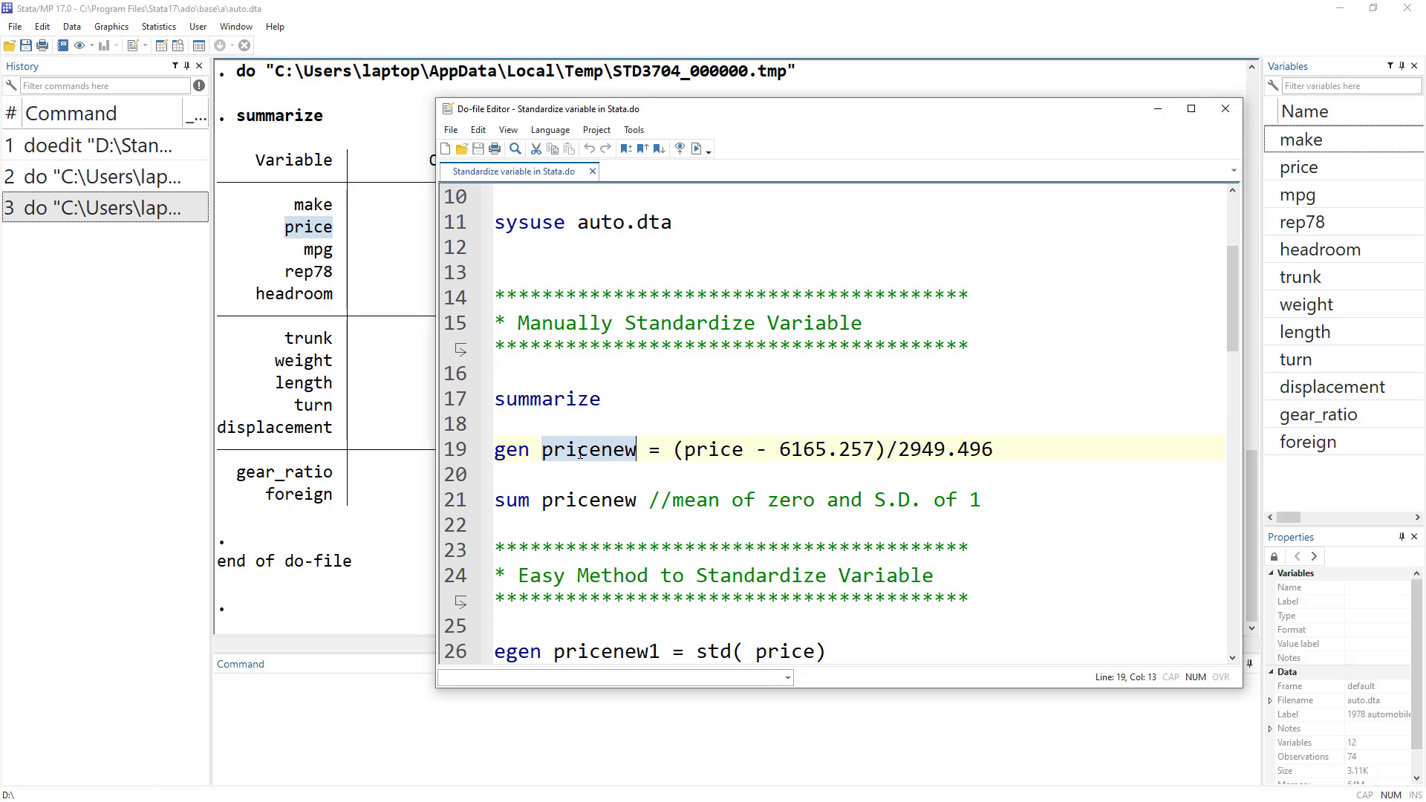
pyautogui.doubleClick(654, 450)
pyautogui.moveTo(686, 455); pyautogui.dragTo(740, 454)
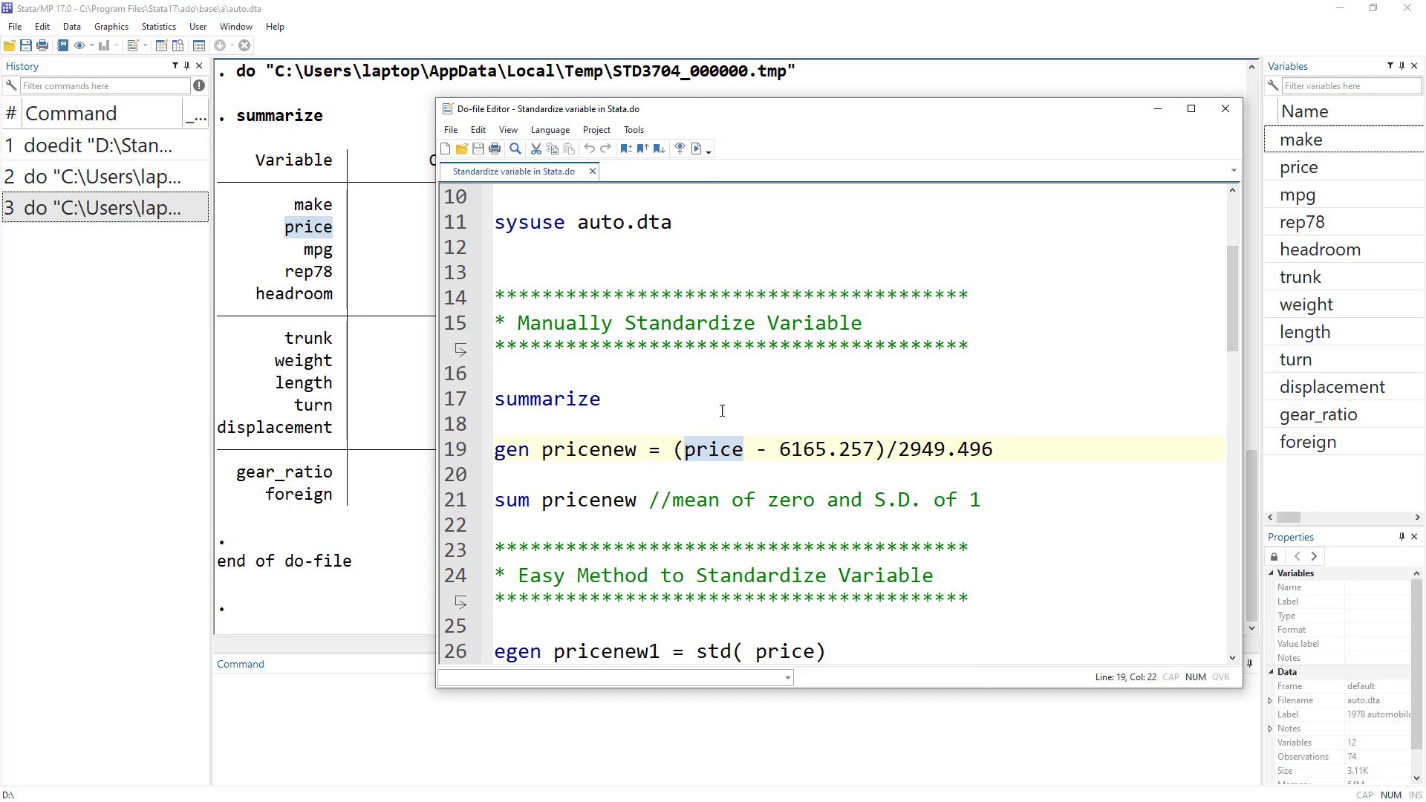
pyautogui.moveTo(687, 118); pyautogui.dragTo(847, 108)
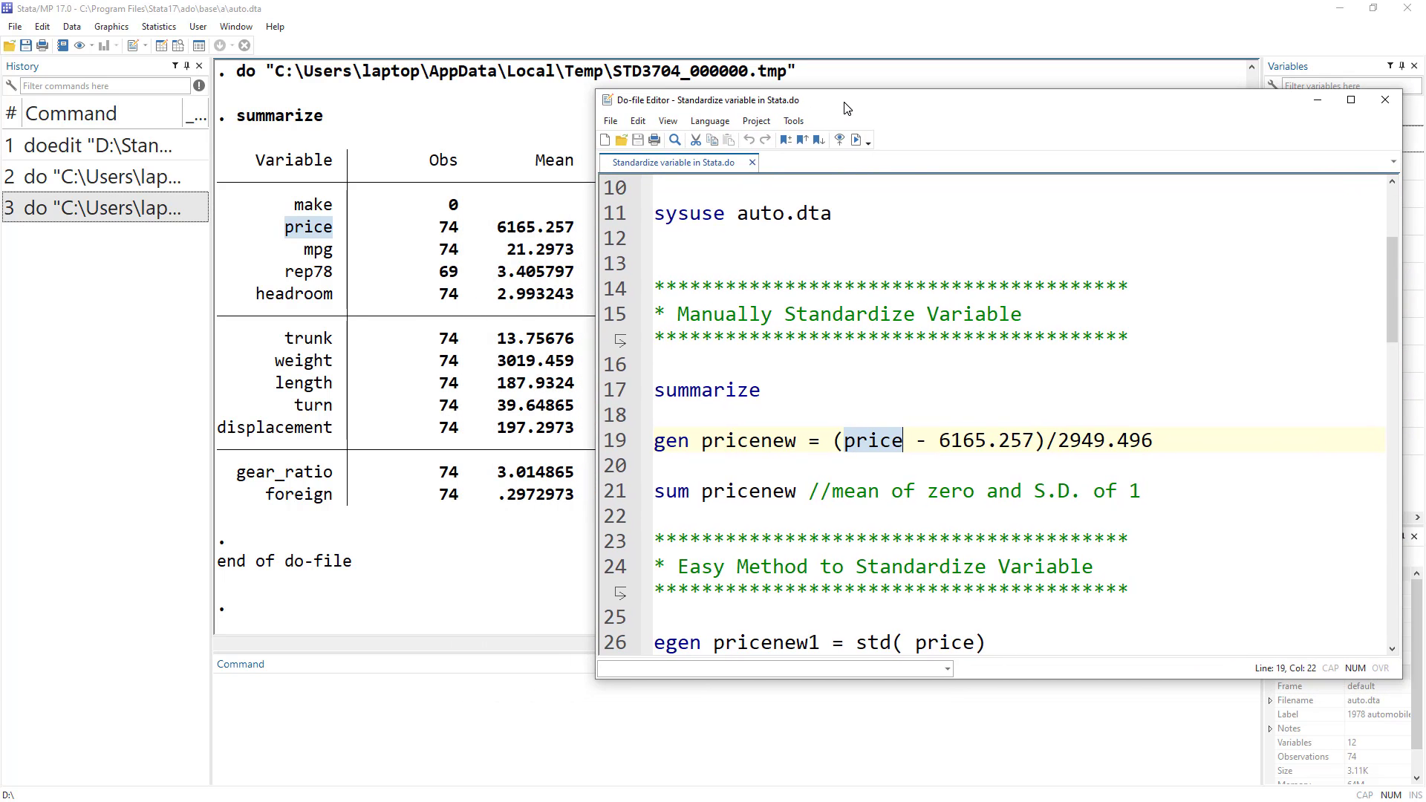
pyautogui.moveTo(940, 441); pyautogui.dragTo(1022, 442)
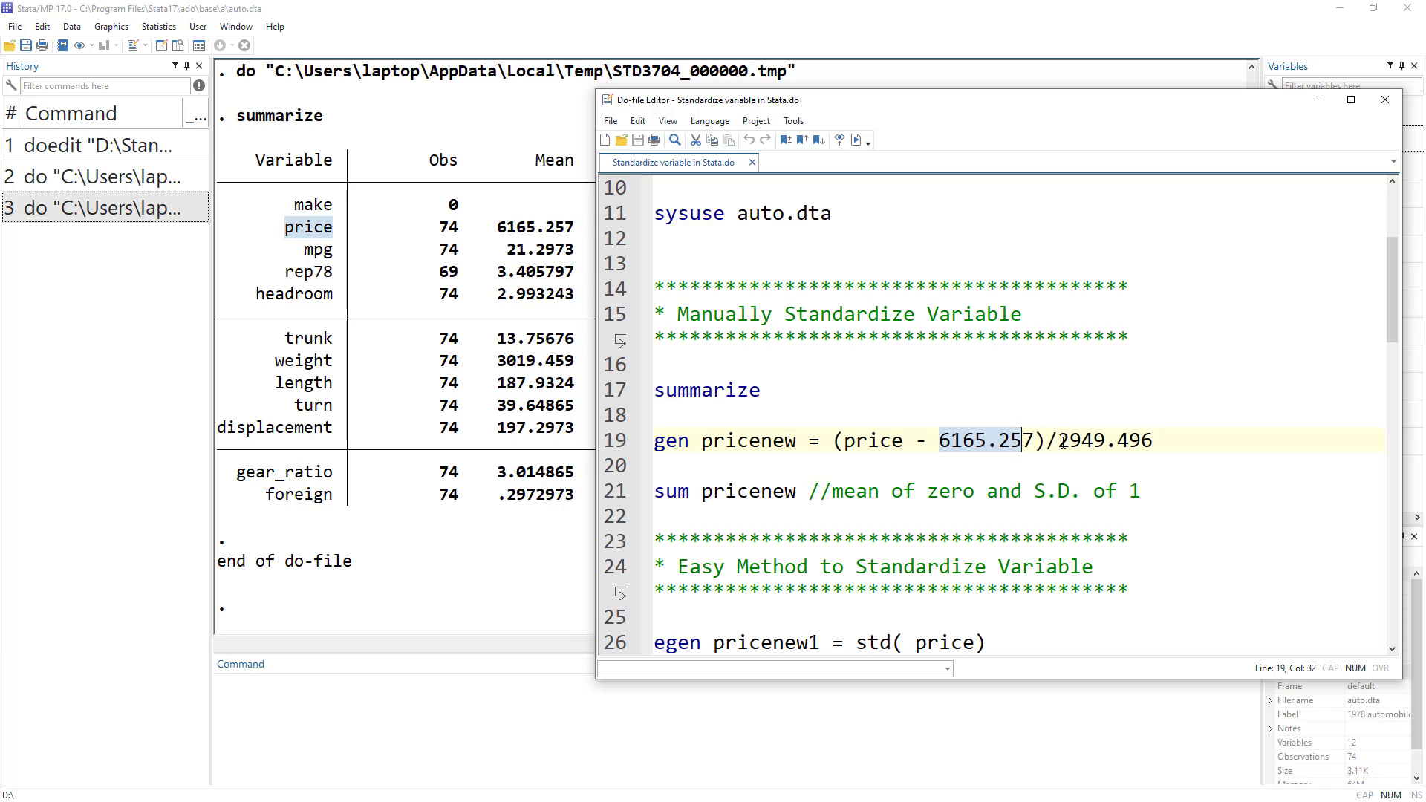
pyautogui.moveTo(832, 99); pyautogui.dragTo(740, 98)
pyautogui.click(534, 441)
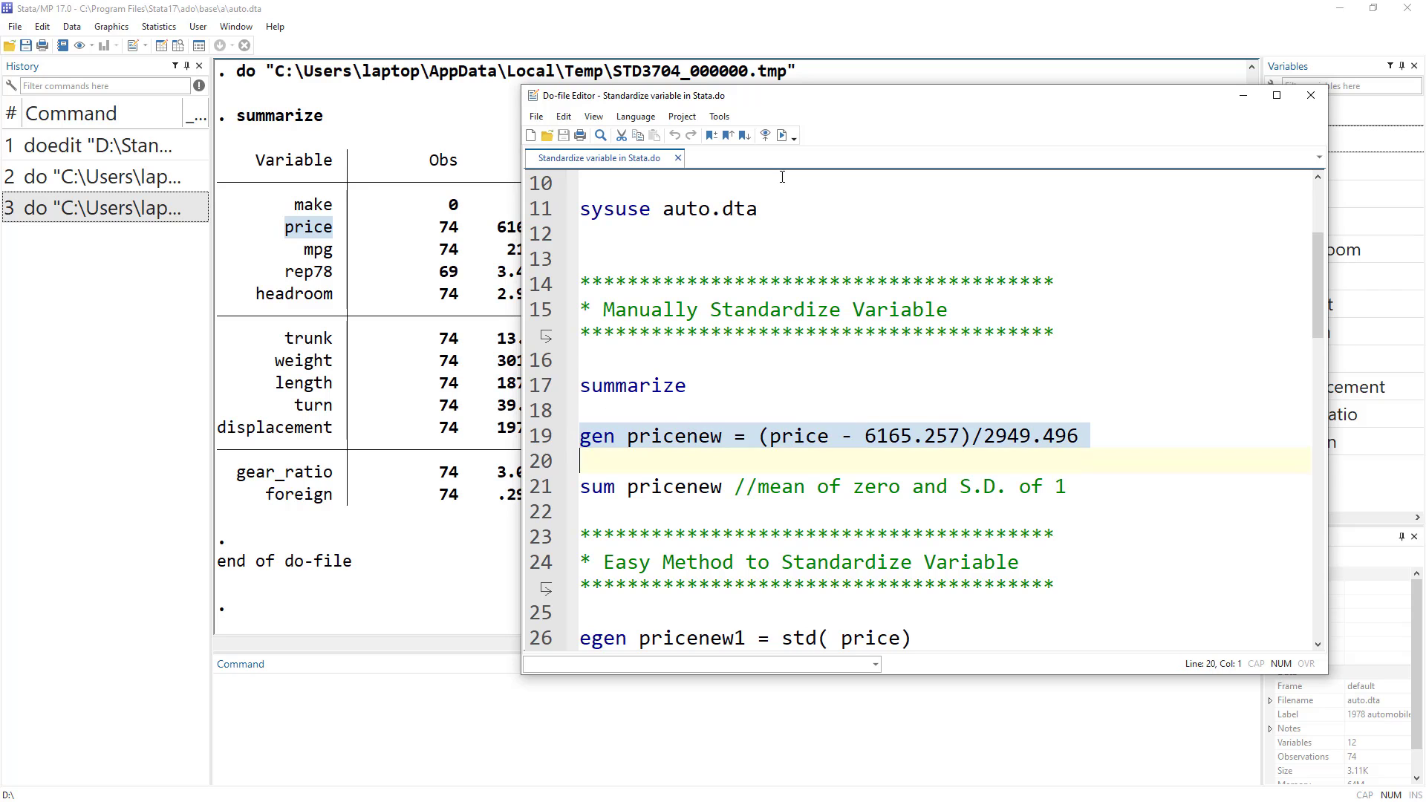
pyautogui.click(782, 136)
# - View the generated pricenew column in the Data Editor and return to the do-file
pyautogui.click(161, 45)
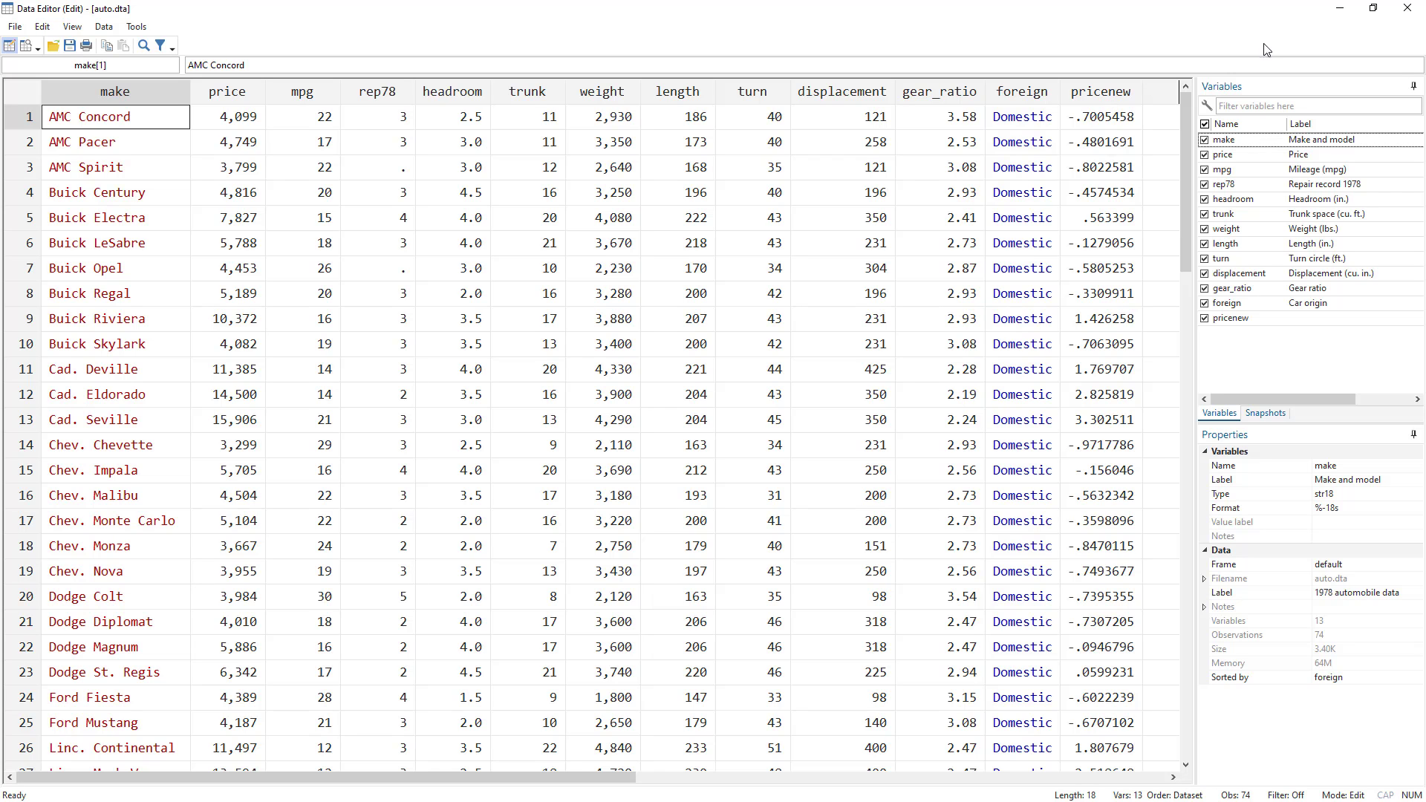
pyautogui.click(1345, 13)
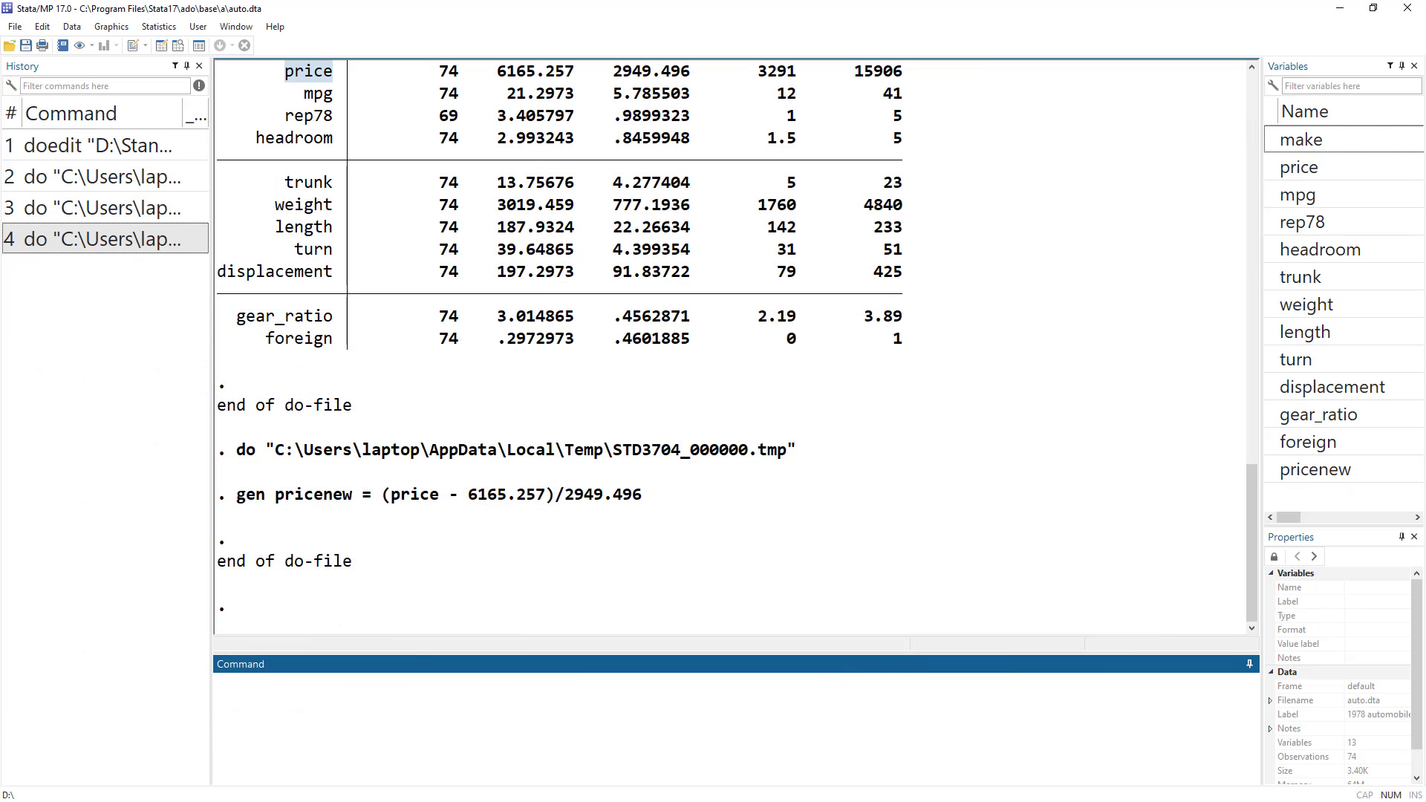
pyautogui.hotkey('alt', 'Tab')
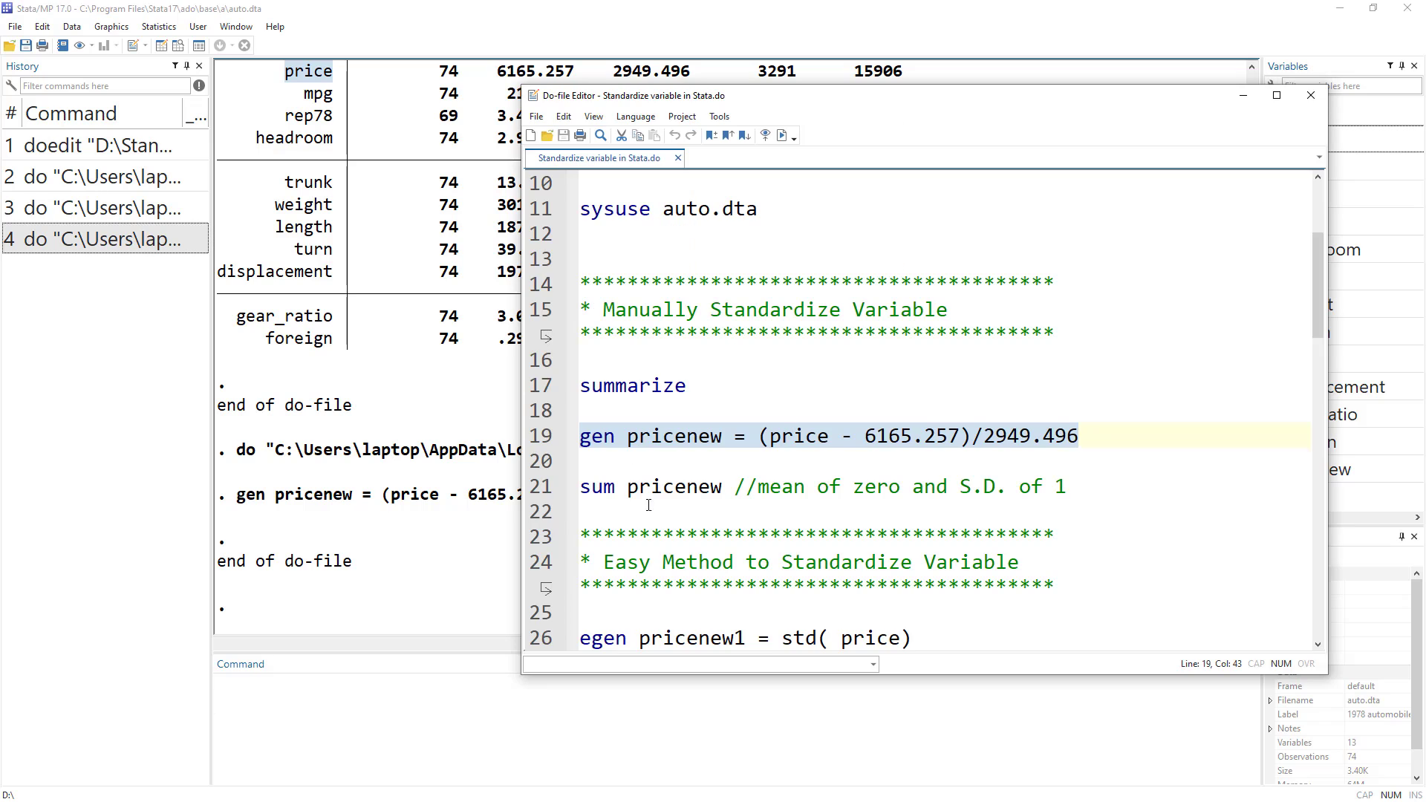
# - Run only the "sum pricenew" line of the do-file and check the variable's mean and standard deviation in the output
pyautogui.click(538, 486)
pyautogui.click(785, 136)
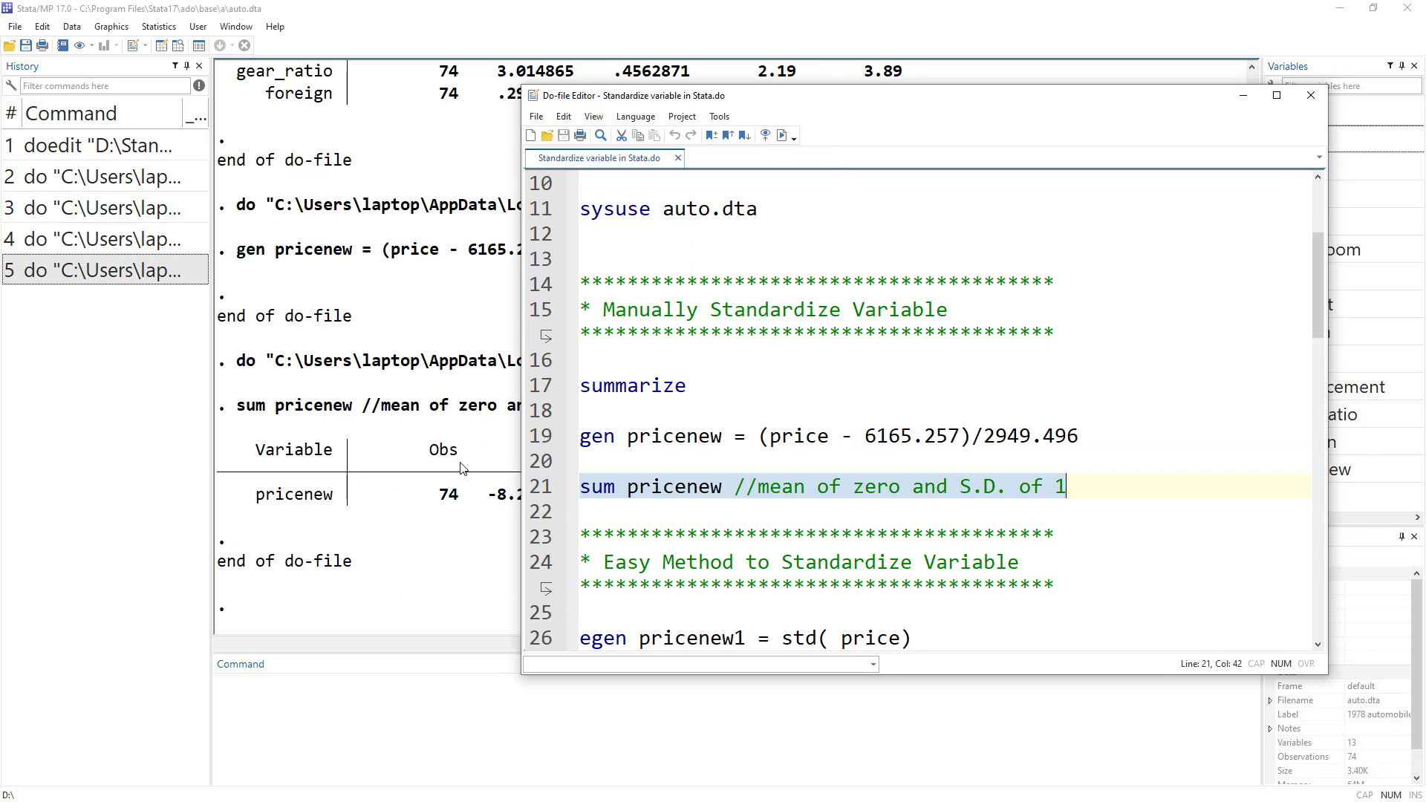
pyautogui.moveTo(497, 494); pyautogui.dragTo(570, 502)
pyautogui.doubleClick(684, 495)
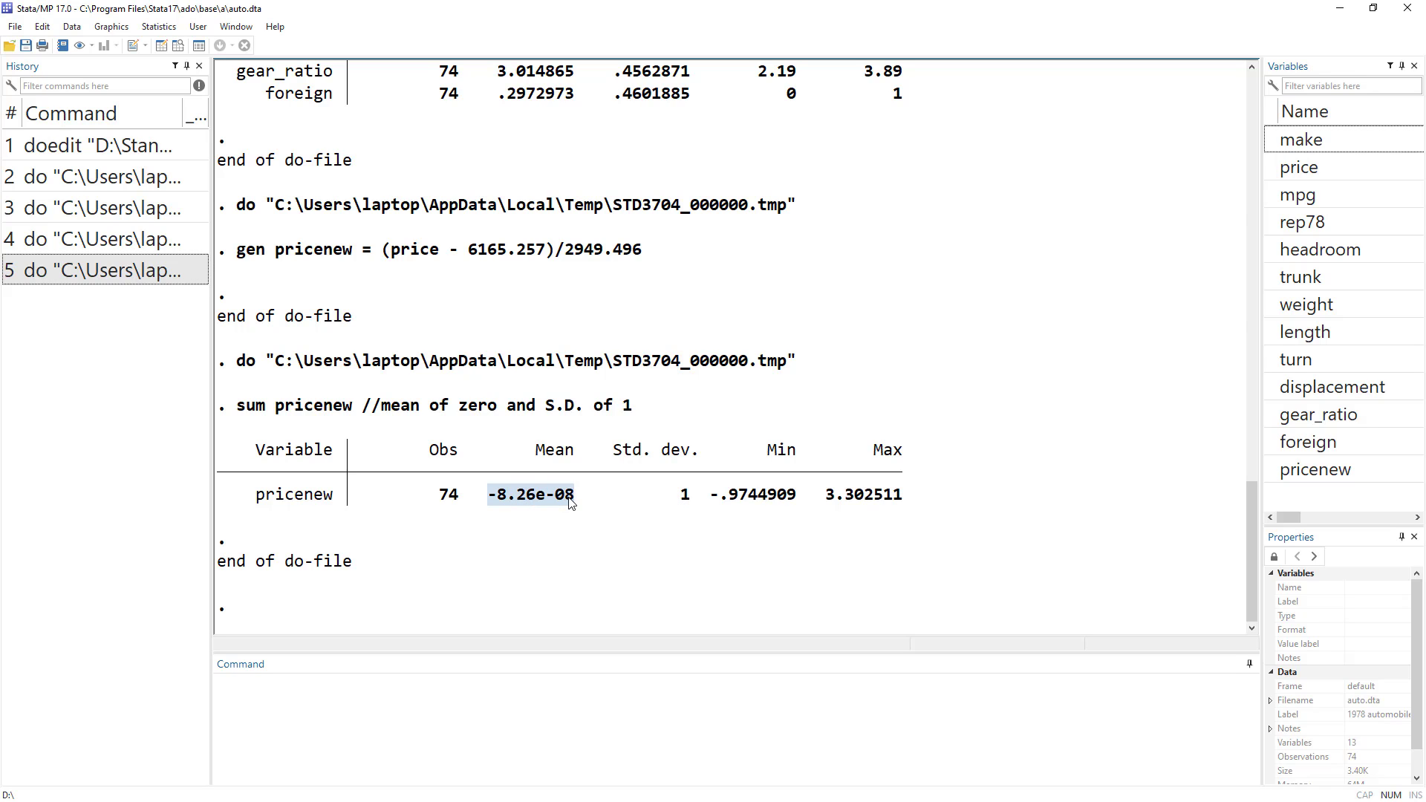
pyautogui.hotkey('alt', 'Tab')
pyautogui.scroll(-3, 921, 413)
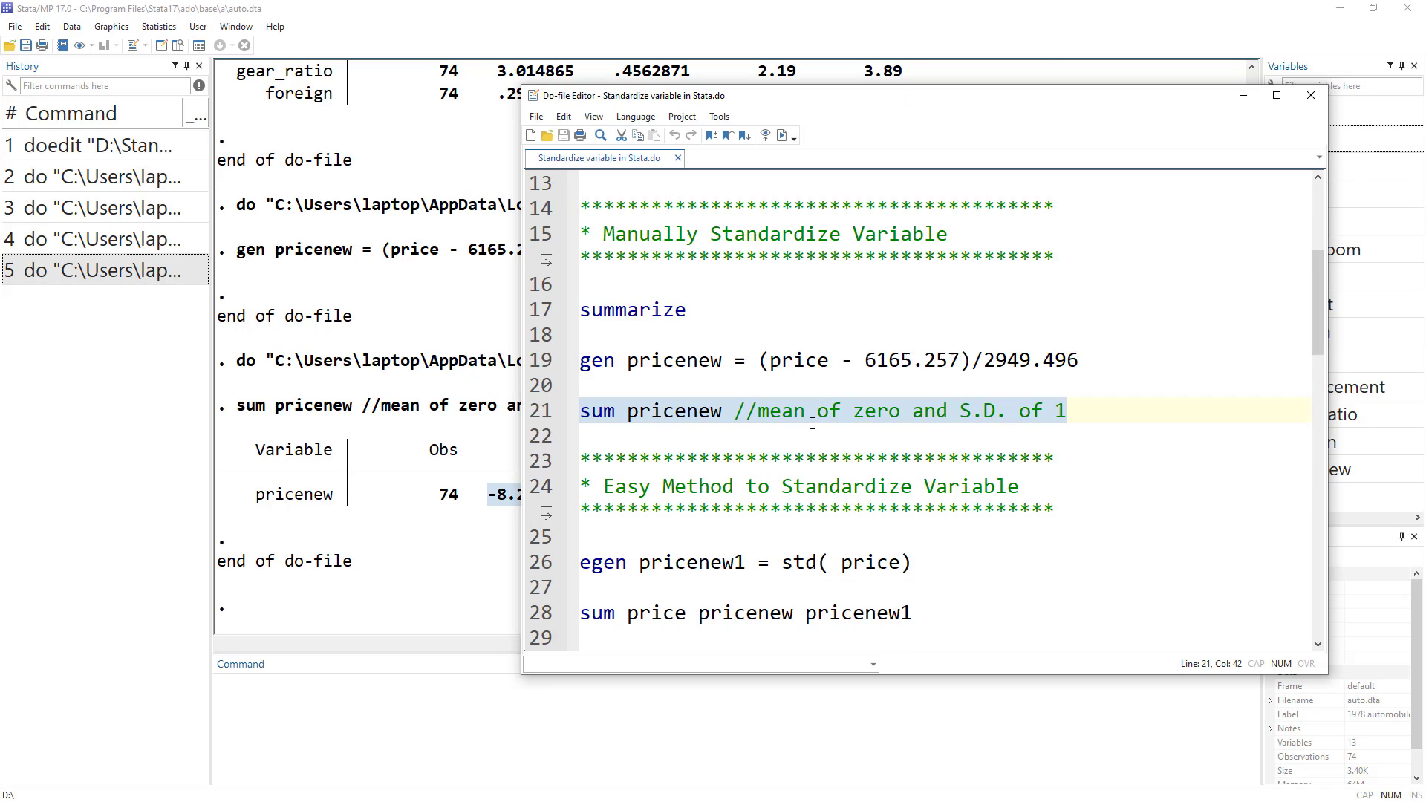
# - Review the easy-method section of the do-file and run only the line "egen pricenew1 = std( price)"
pyautogui.scroll(2, 825, 270)
pyautogui.moveTo(628, 235); pyautogui.dragTo(699, 235)
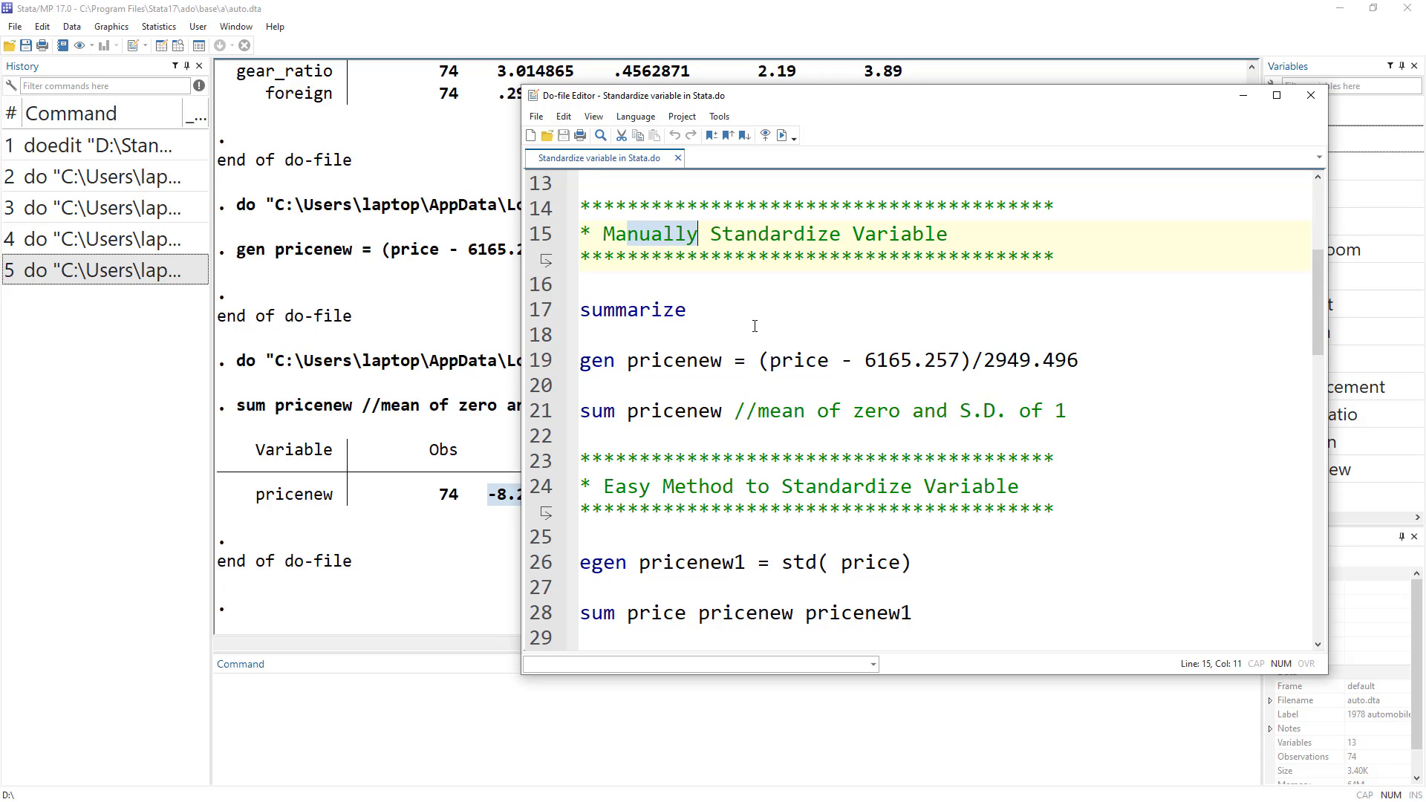
pyautogui.scroll(-2, 757, 333)
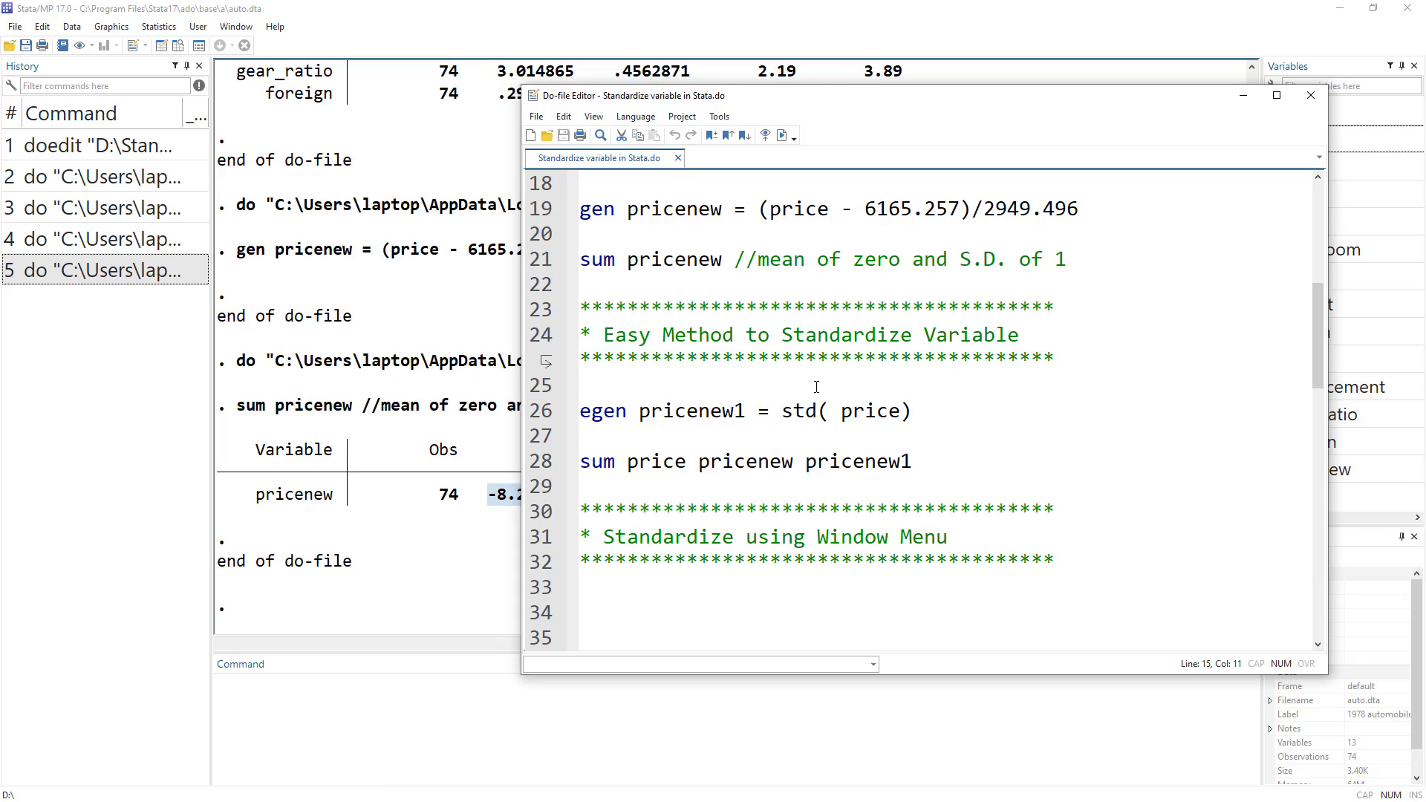
pyautogui.doubleClick(607, 412)
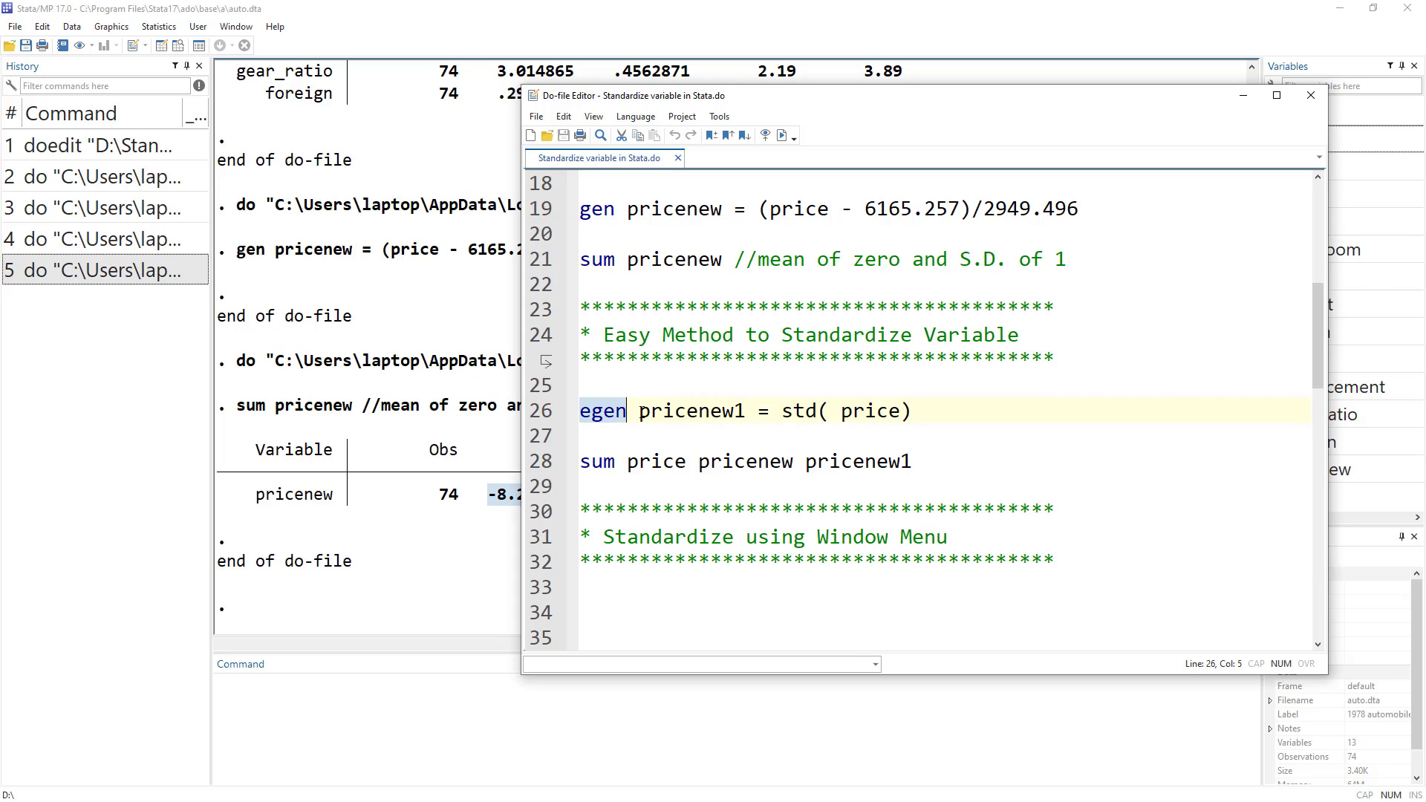
pyautogui.moveTo(641, 413); pyautogui.dragTo(749, 415)
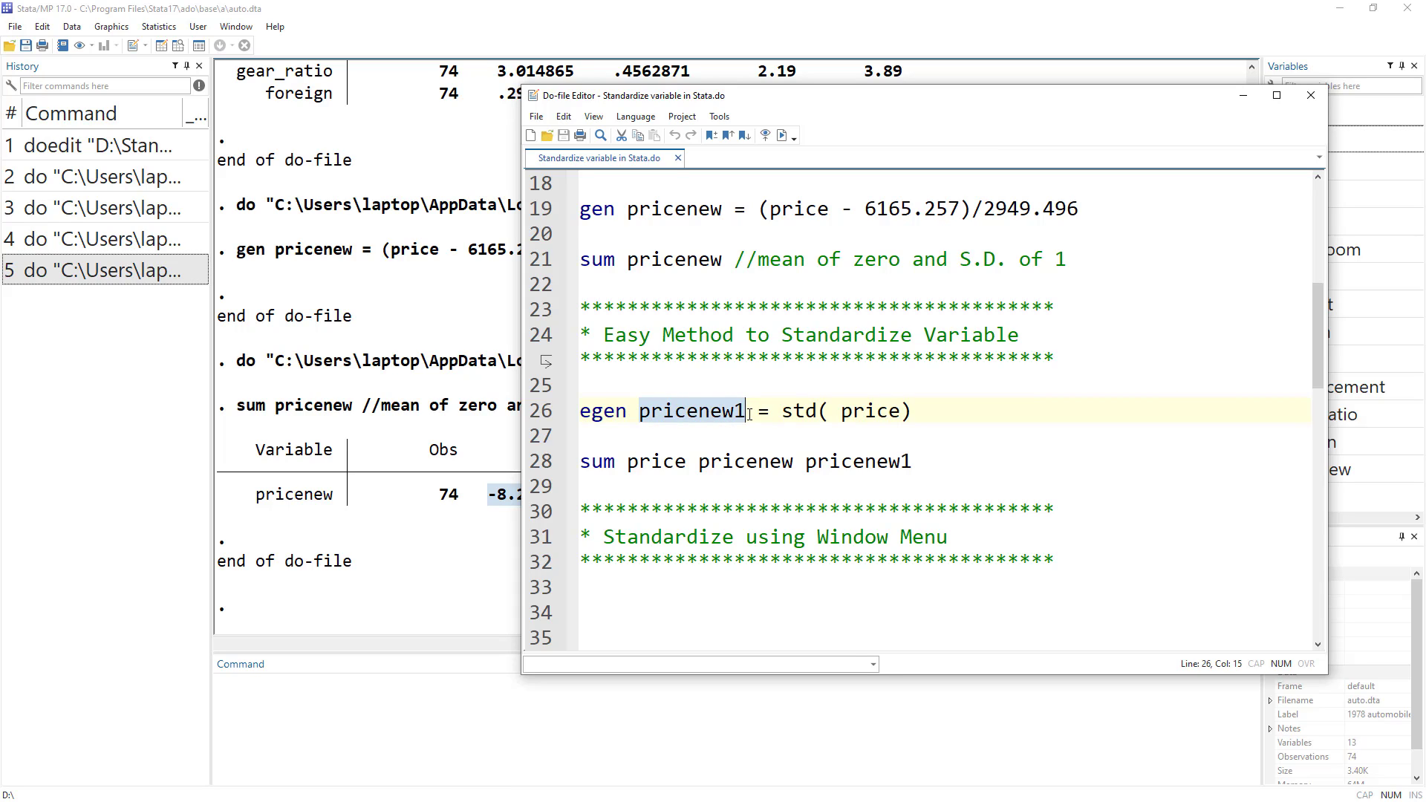
pyautogui.doubleClick(679, 262)
pyautogui.moveTo(782, 413); pyautogui.dragTo(817, 413)
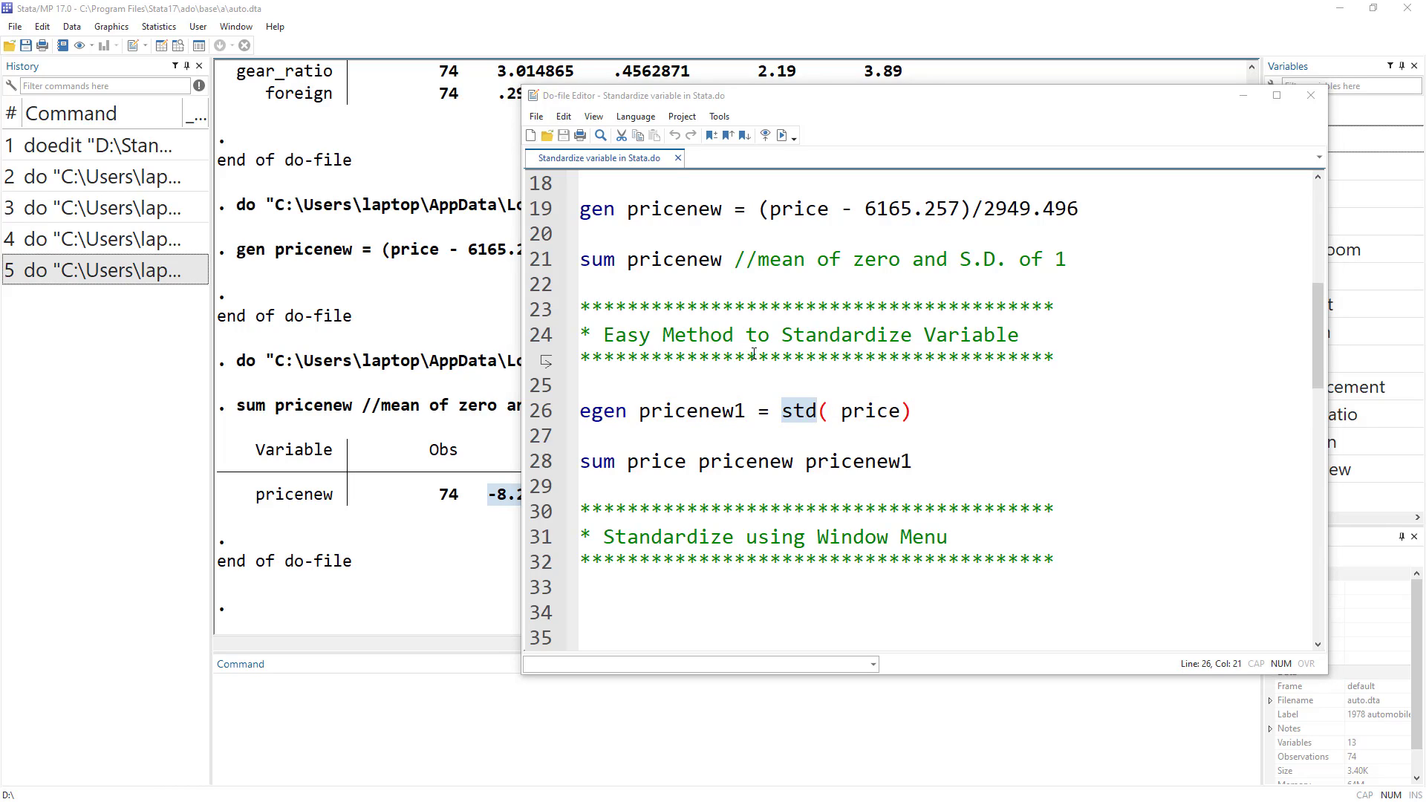
pyautogui.click(858, 413)
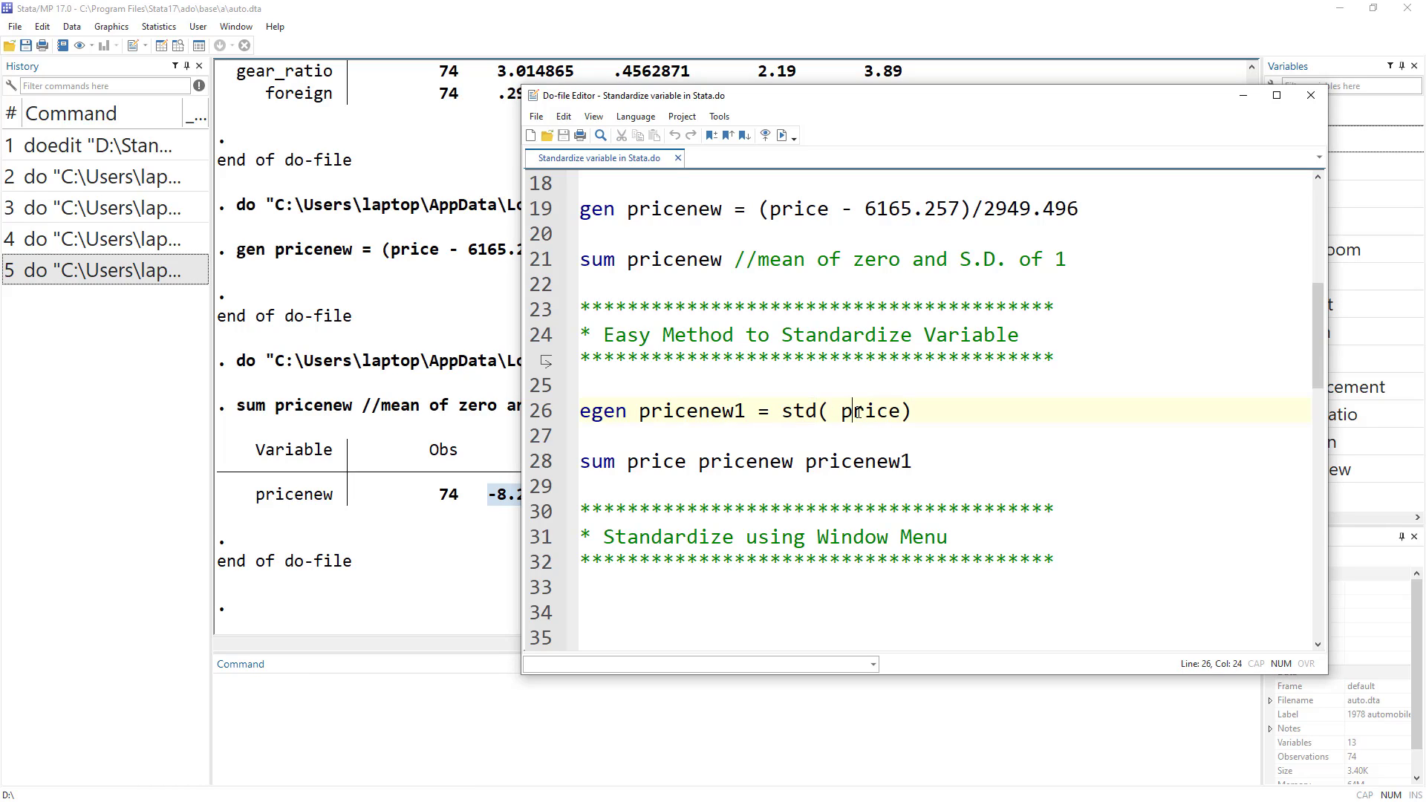
pyautogui.doubleClick(858, 413)
pyautogui.click(529, 410)
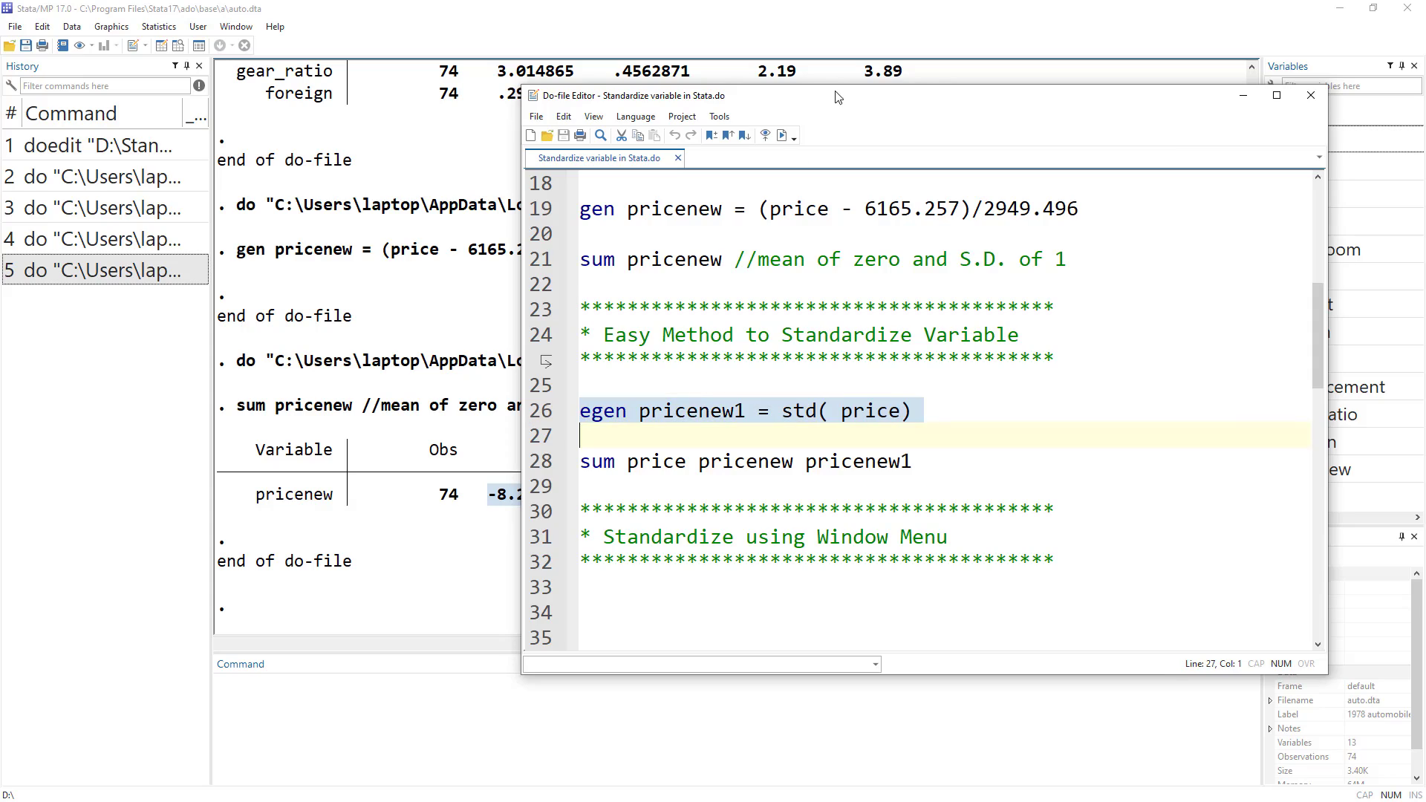
pyautogui.click(781, 136)
# - Compare the pricenew and pricenew1 columns in the Data Editor and return to the do-file
pyautogui.click(162, 45)
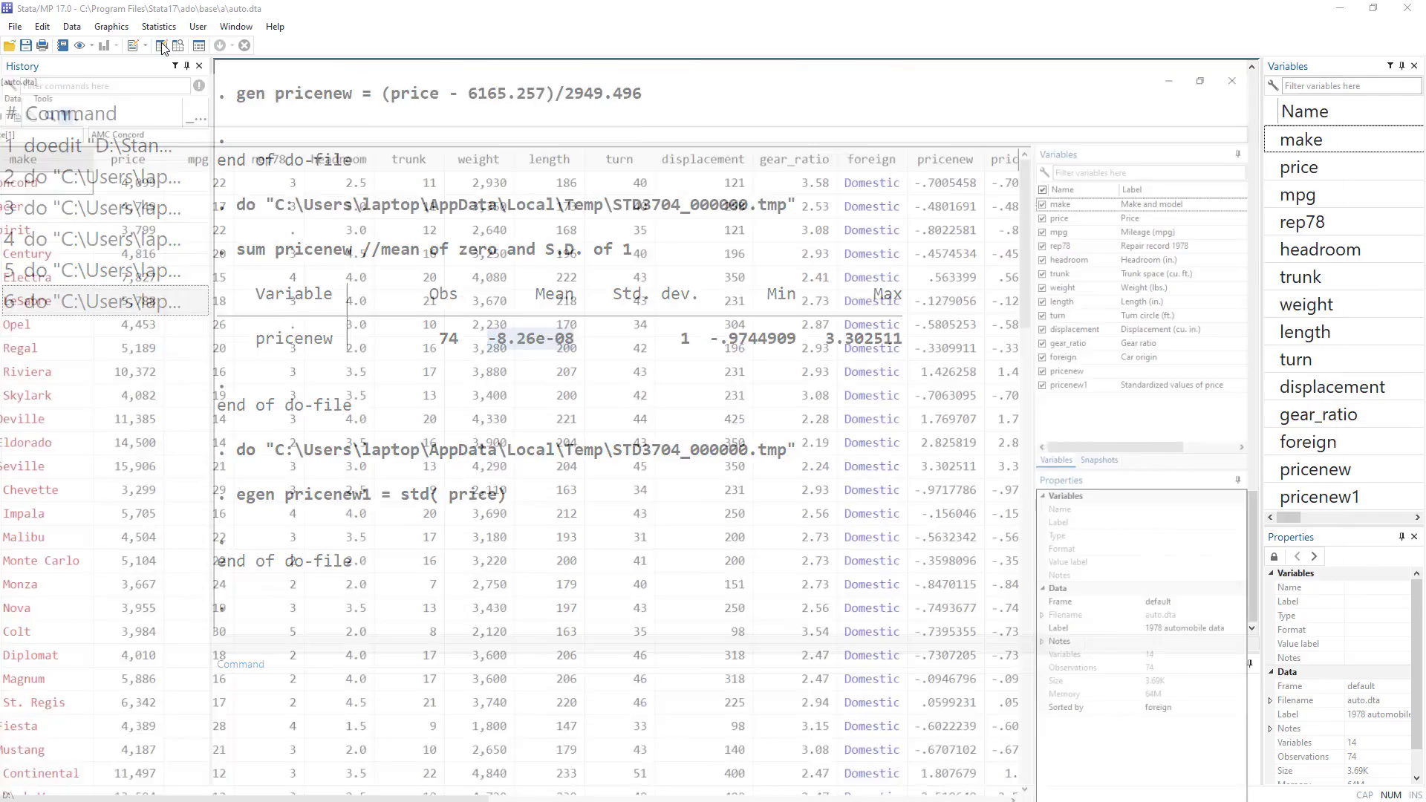
pyautogui.moveTo(594, 777); pyautogui.dragTo(808, 777)
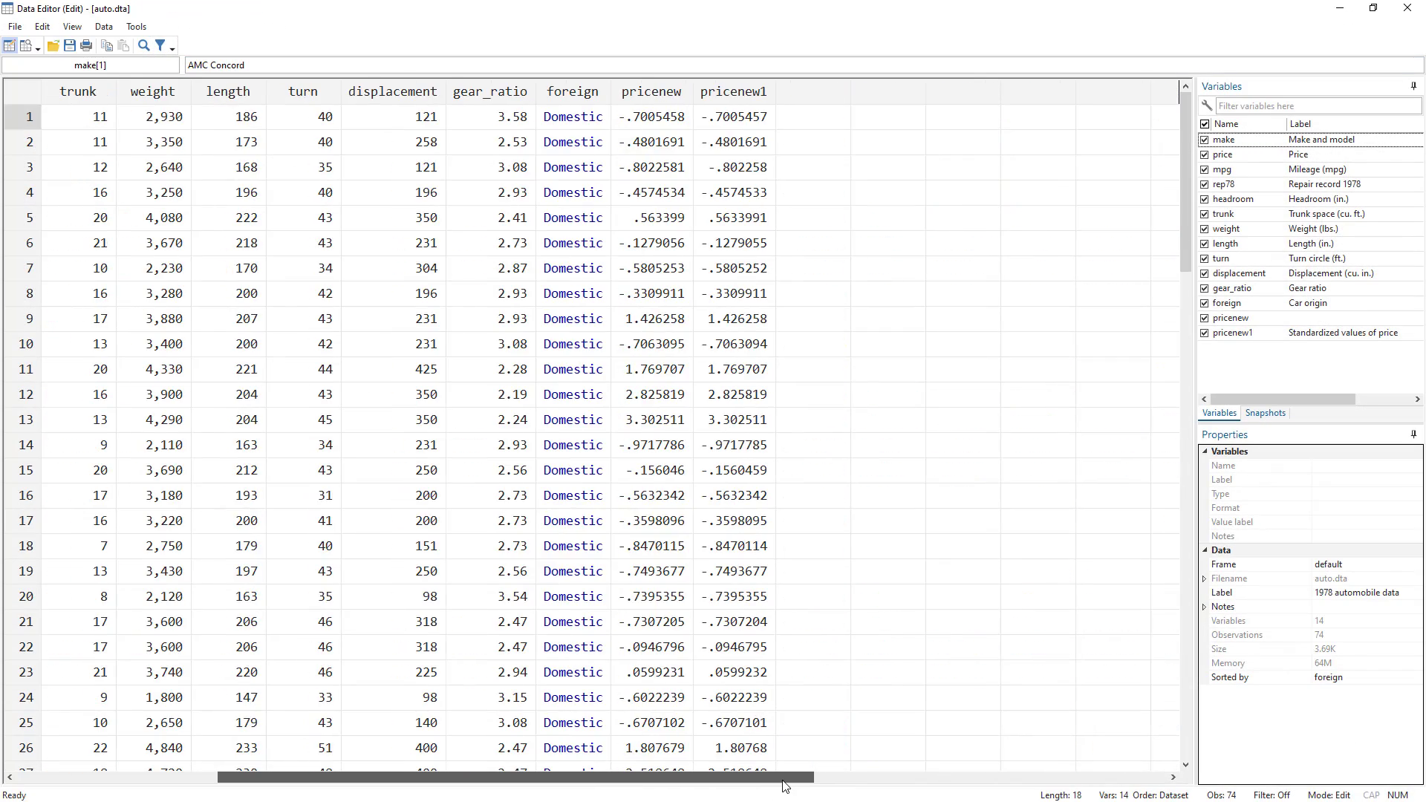
pyautogui.moveTo(651, 120); pyautogui.dragTo(719, 174)
pyautogui.click(677, 171)
pyautogui.press('Down')
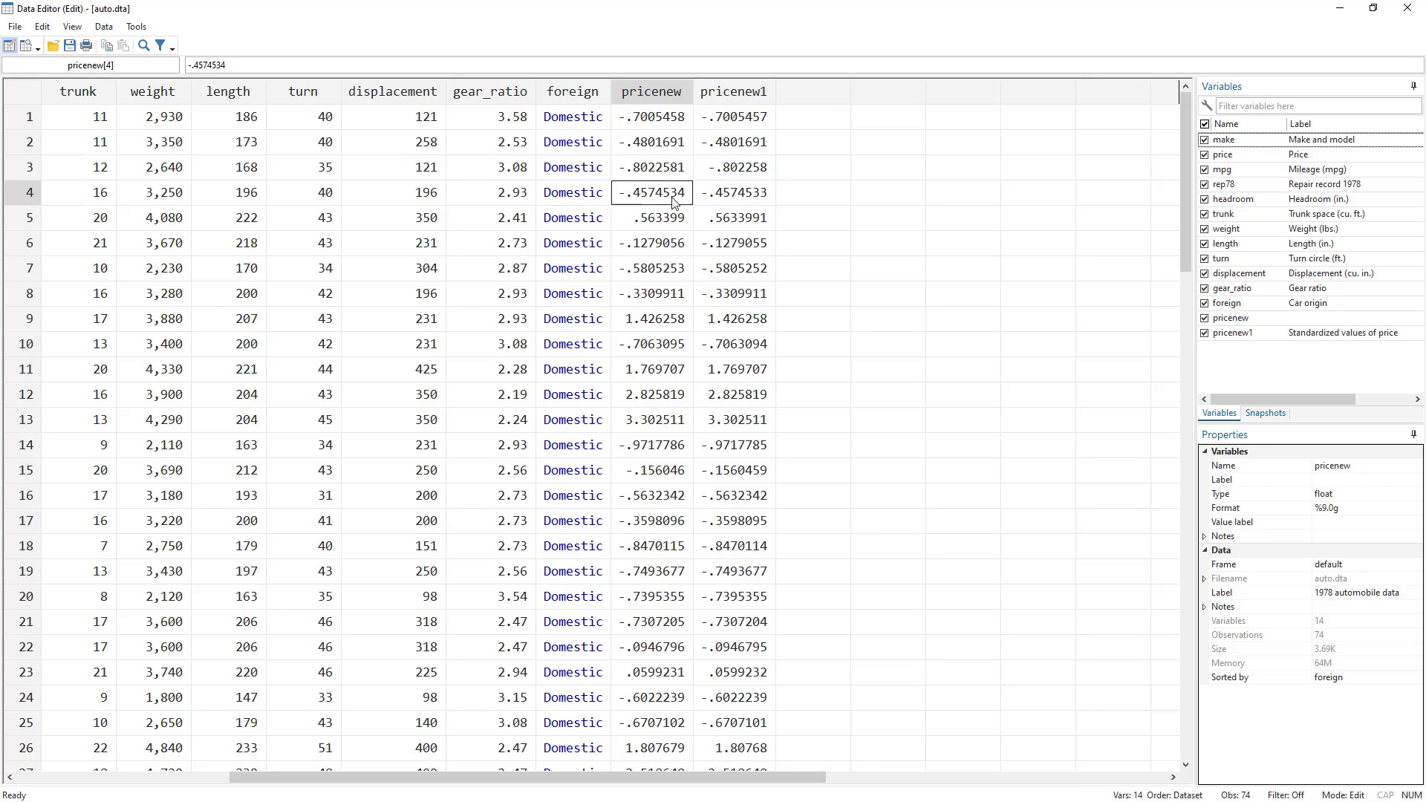
pyautogui.hotkey('shift', 'Right')
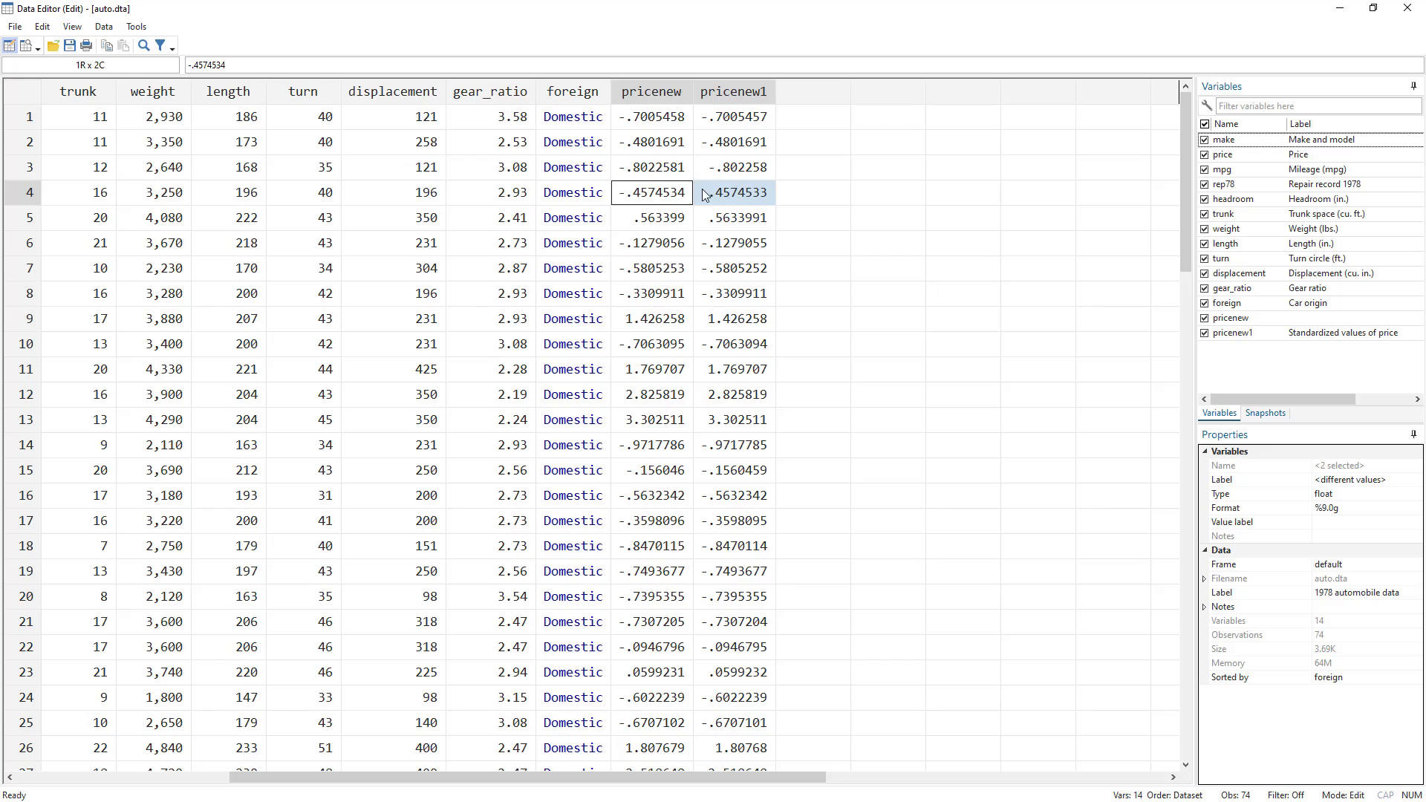
pyautogui.click(1340, 9)
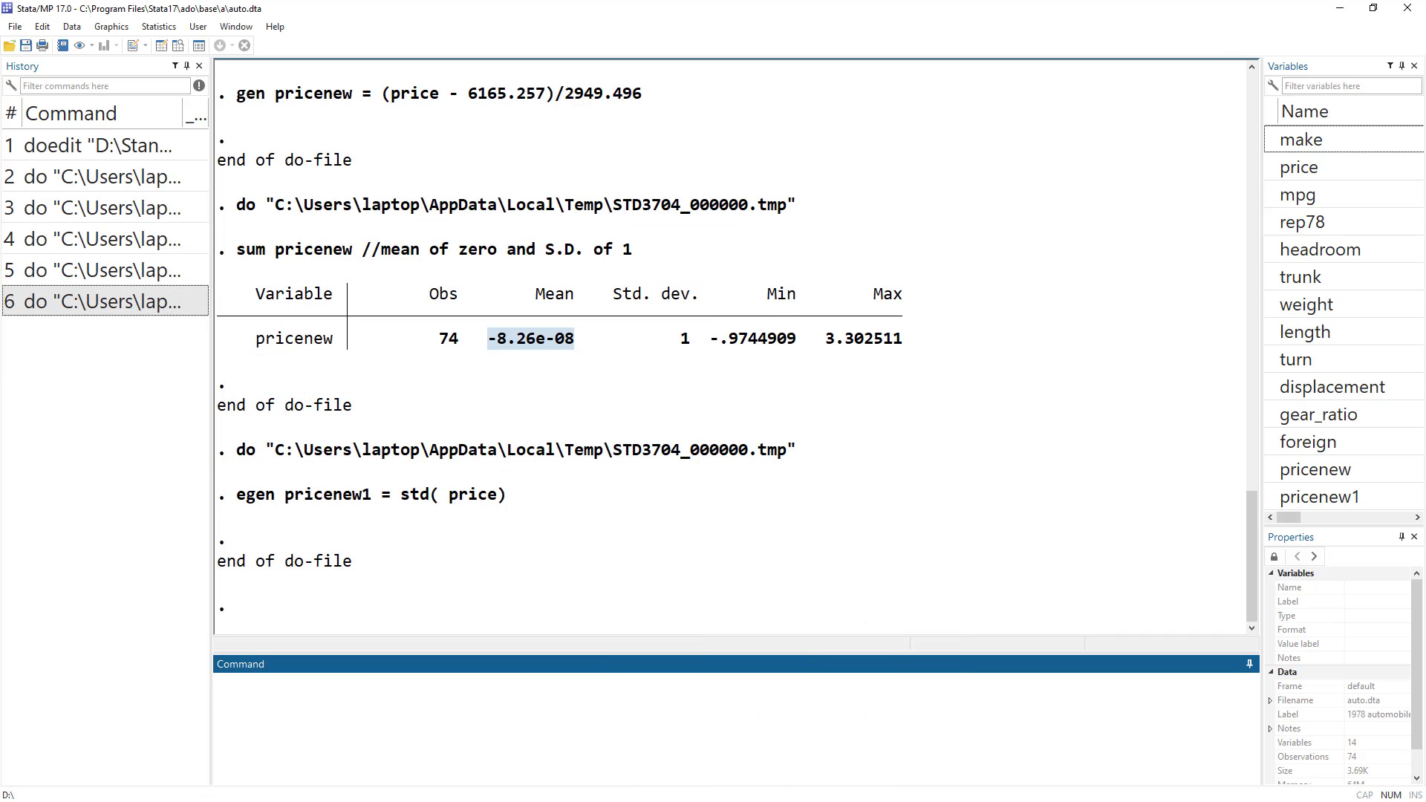
pyautogui.hotkey('alt', 'Tab')
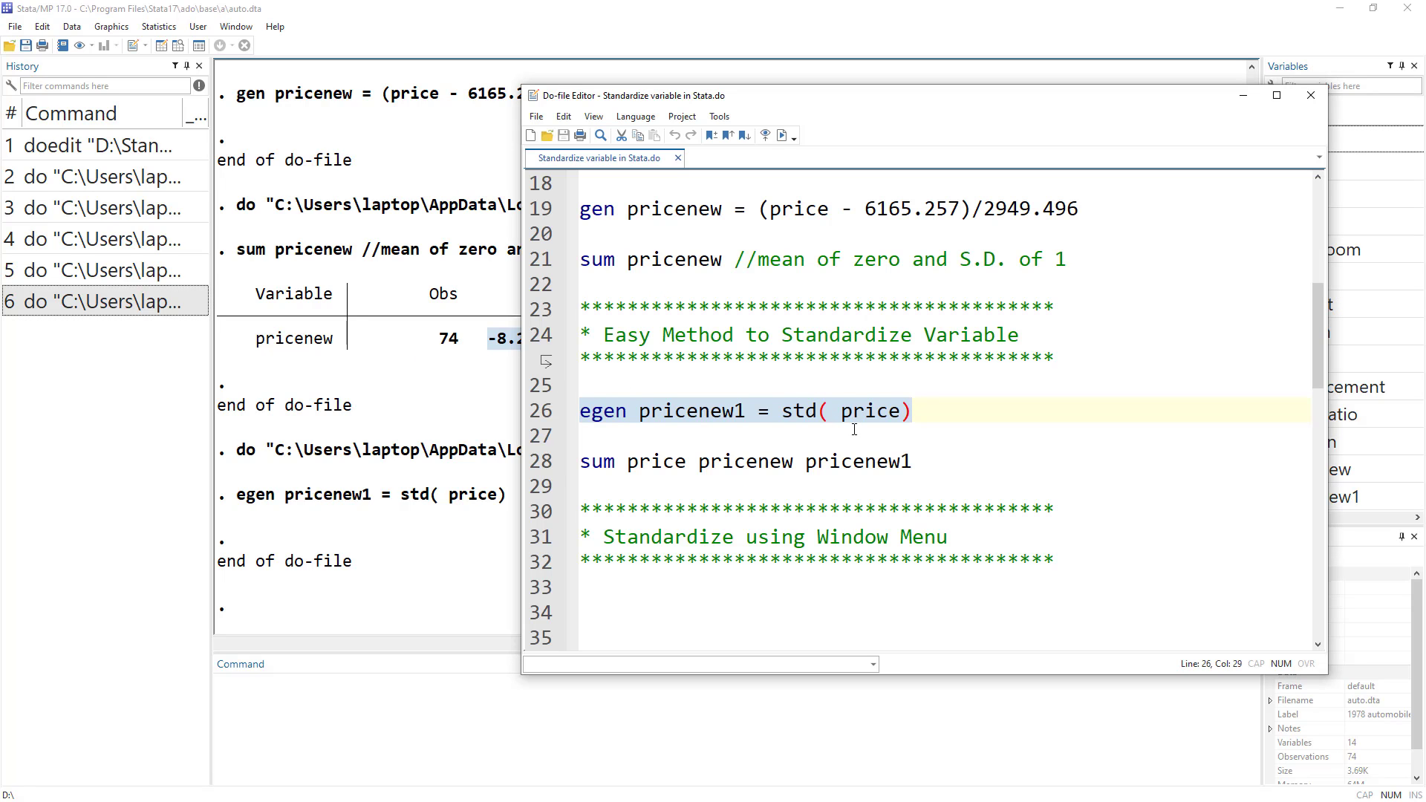
# - Run only the line "sum price pricenew pricenew1" and compare the means and standard deviations of both standardized variables in the output
pyautogui.click(538, 464)
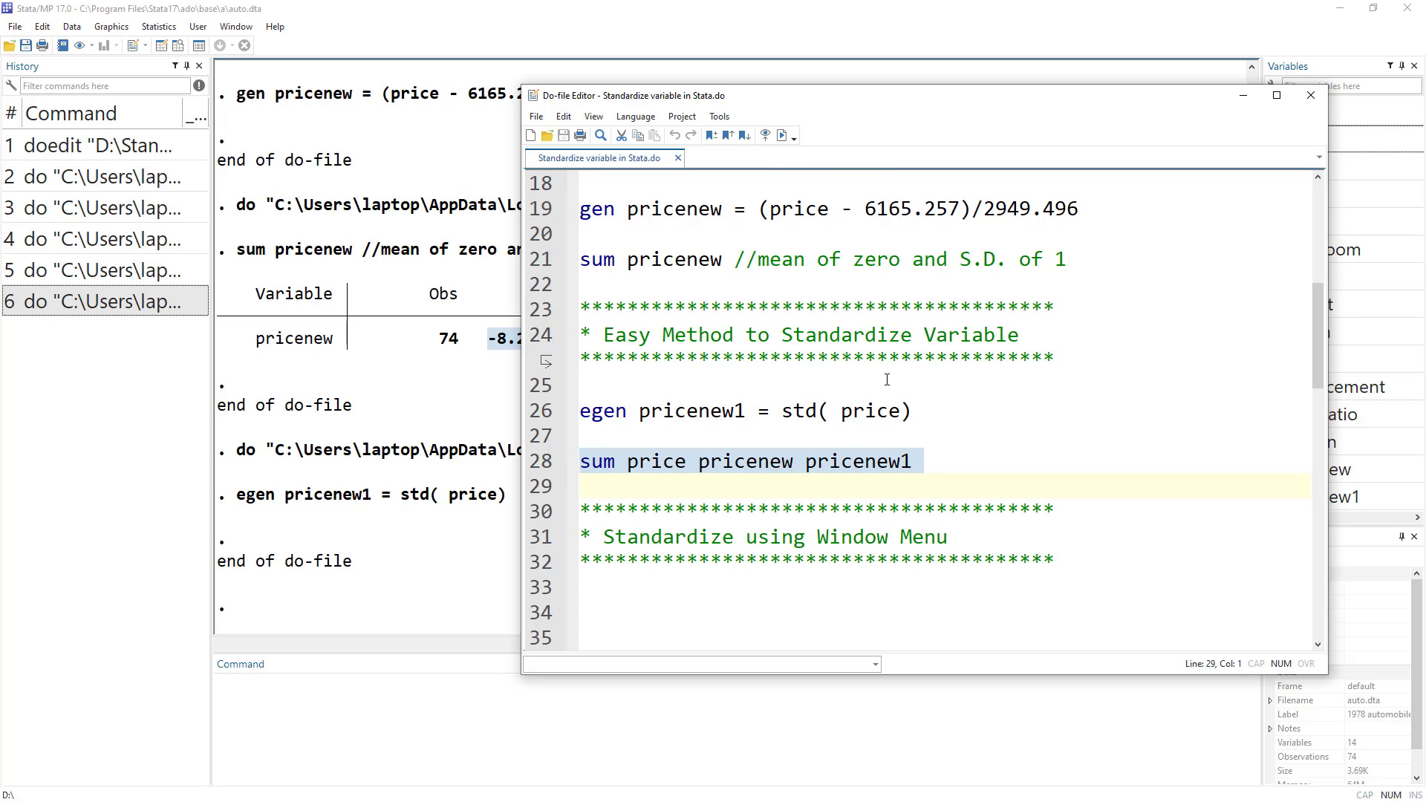
pyautogui.click(781, 135)
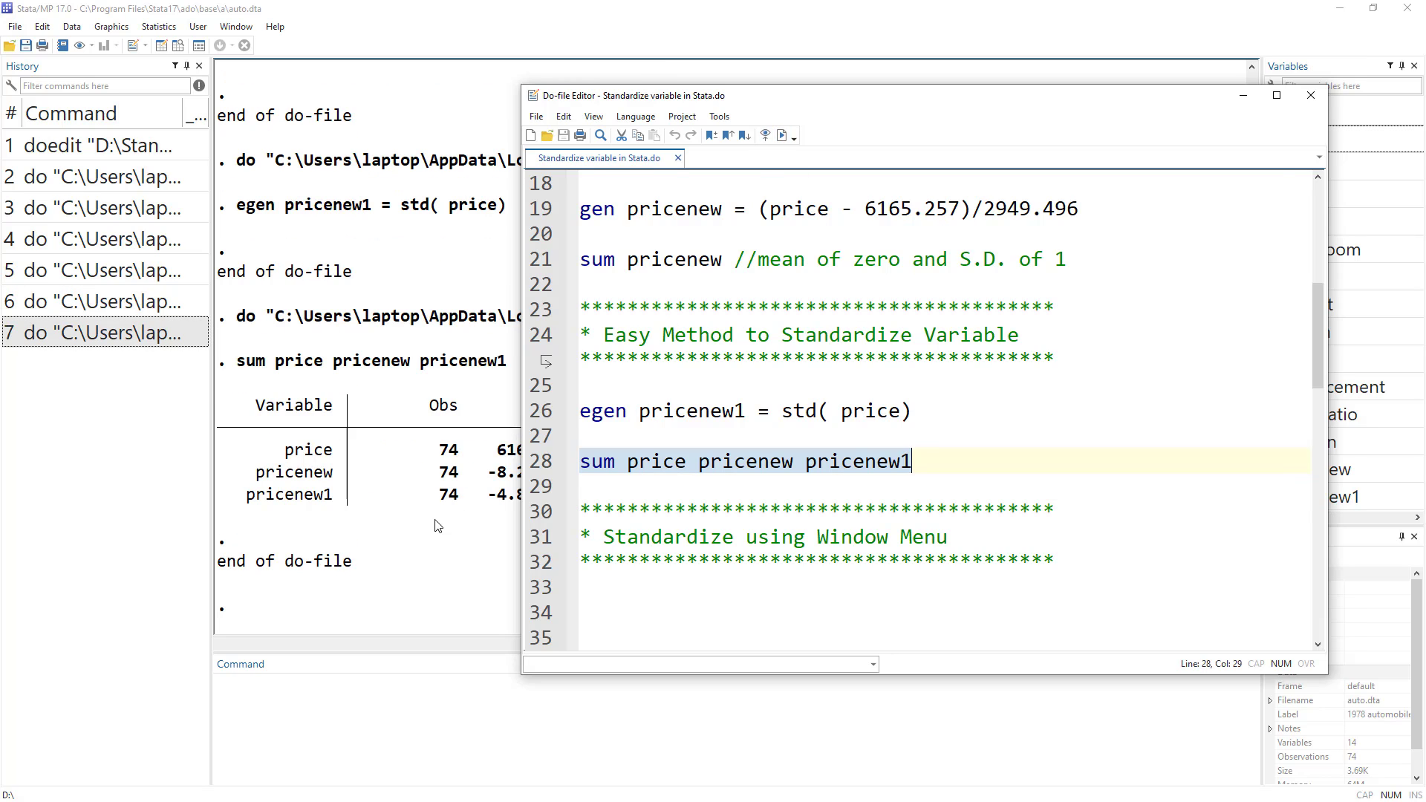
pyautogui.click(441, 526)
pyautogui.moveTo(490, 475); pyautogui.dragTo(574, 476)
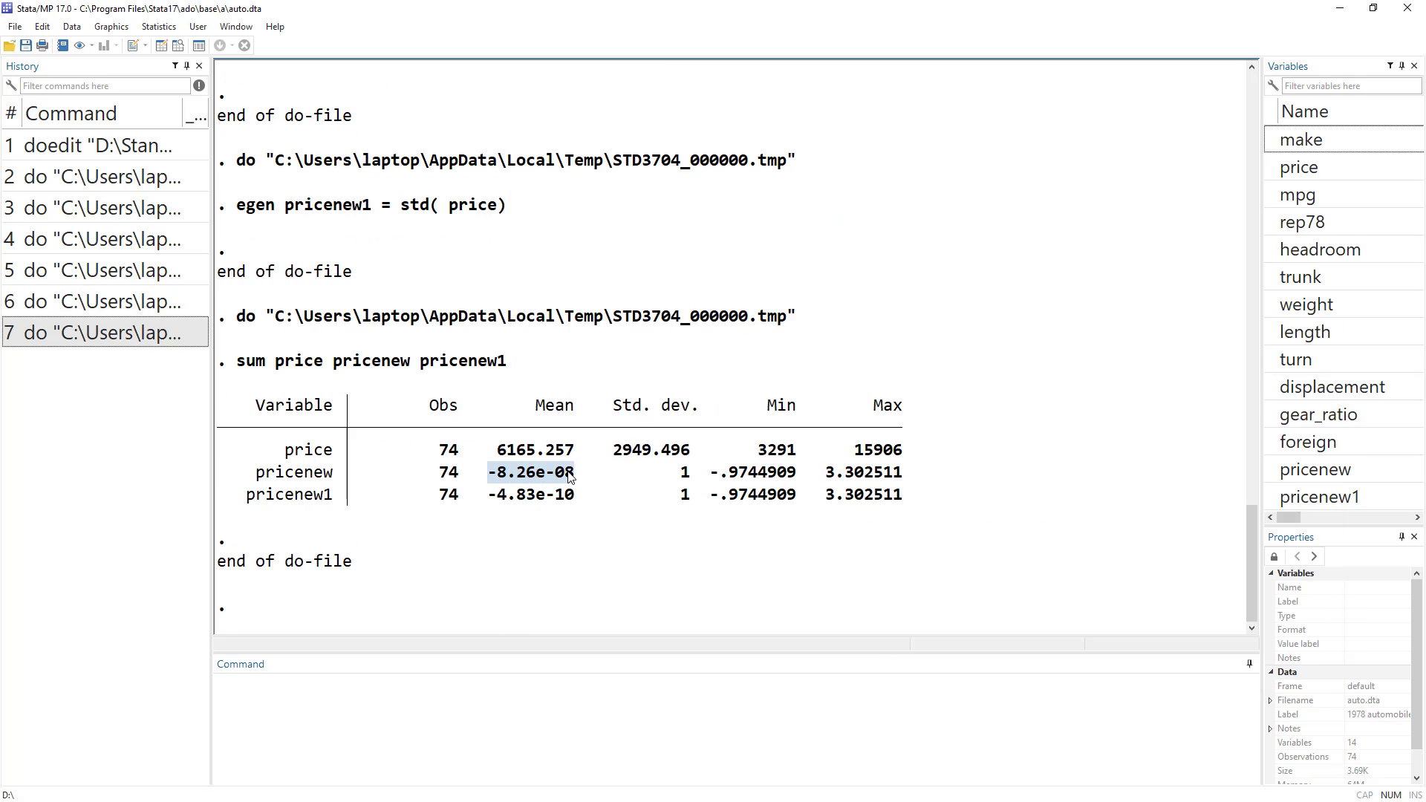
pyautogui.moveTo(489, 496); pyautogui.dragTo(572, 504)
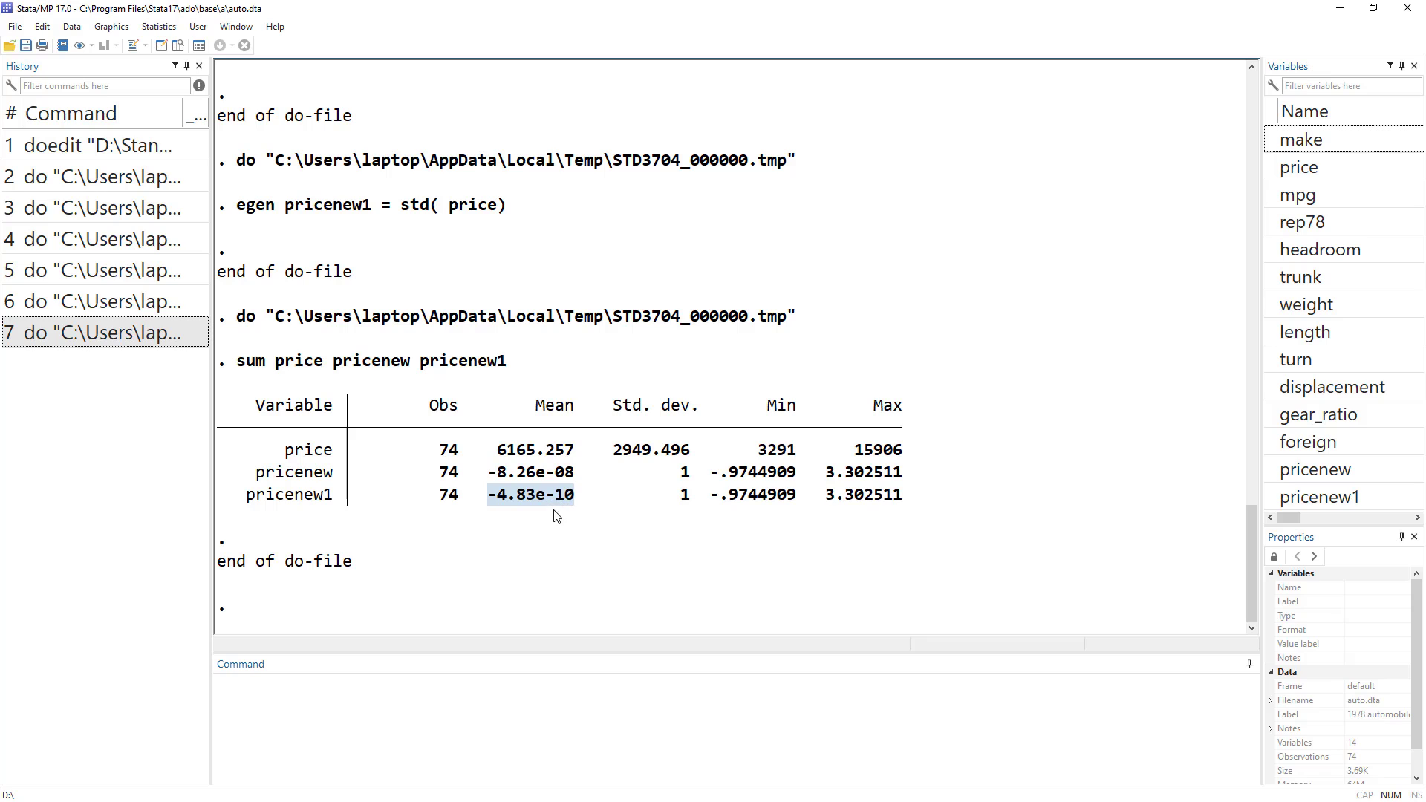
pyautogui.moveTo(679, 474); pyautogui.dragTo(693, 498)
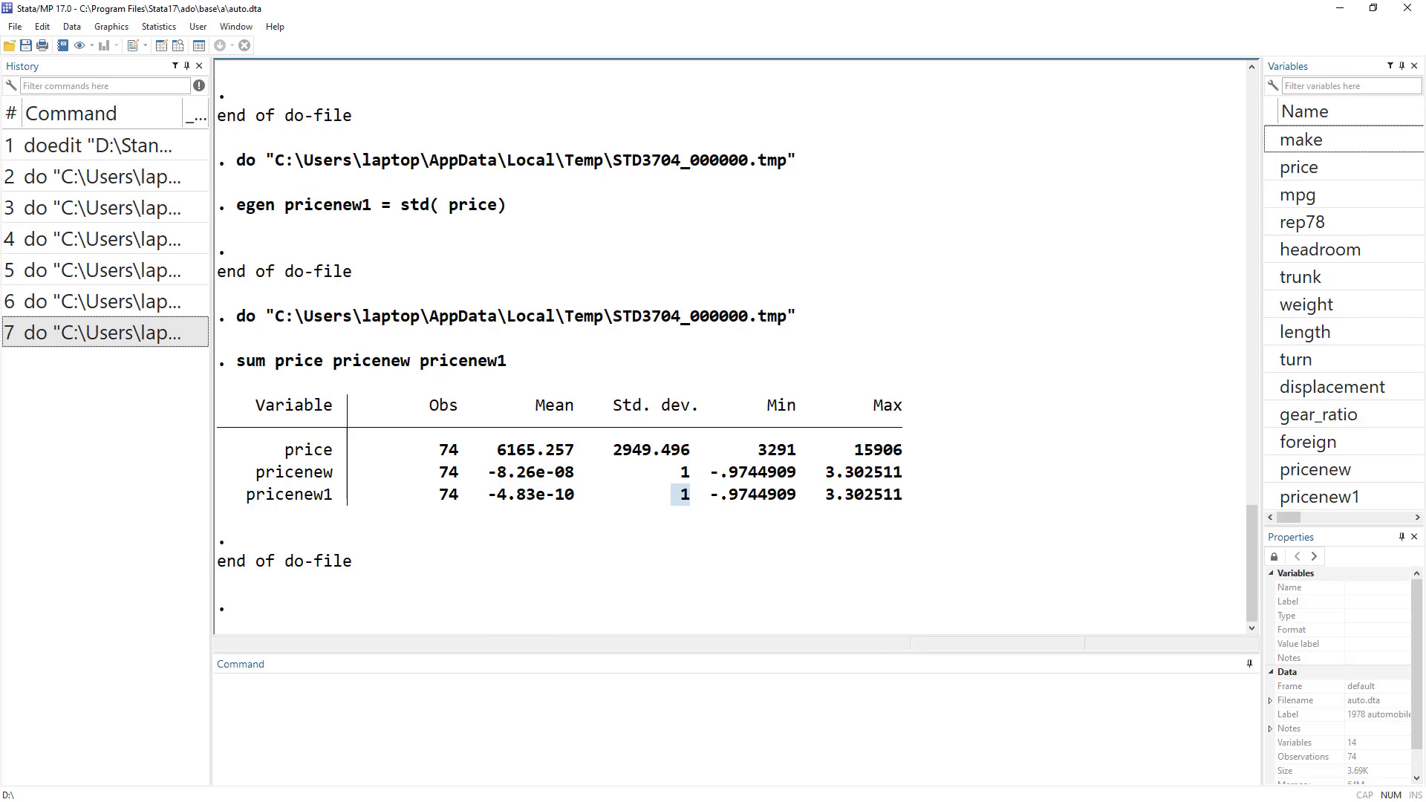
# - Open the dialog for creating an extended new variable (egen) and choose the Standardized values function
pyautogui.hotkey('alt', 'Tab')
pyautogui.scroll(-2, 790, 421)
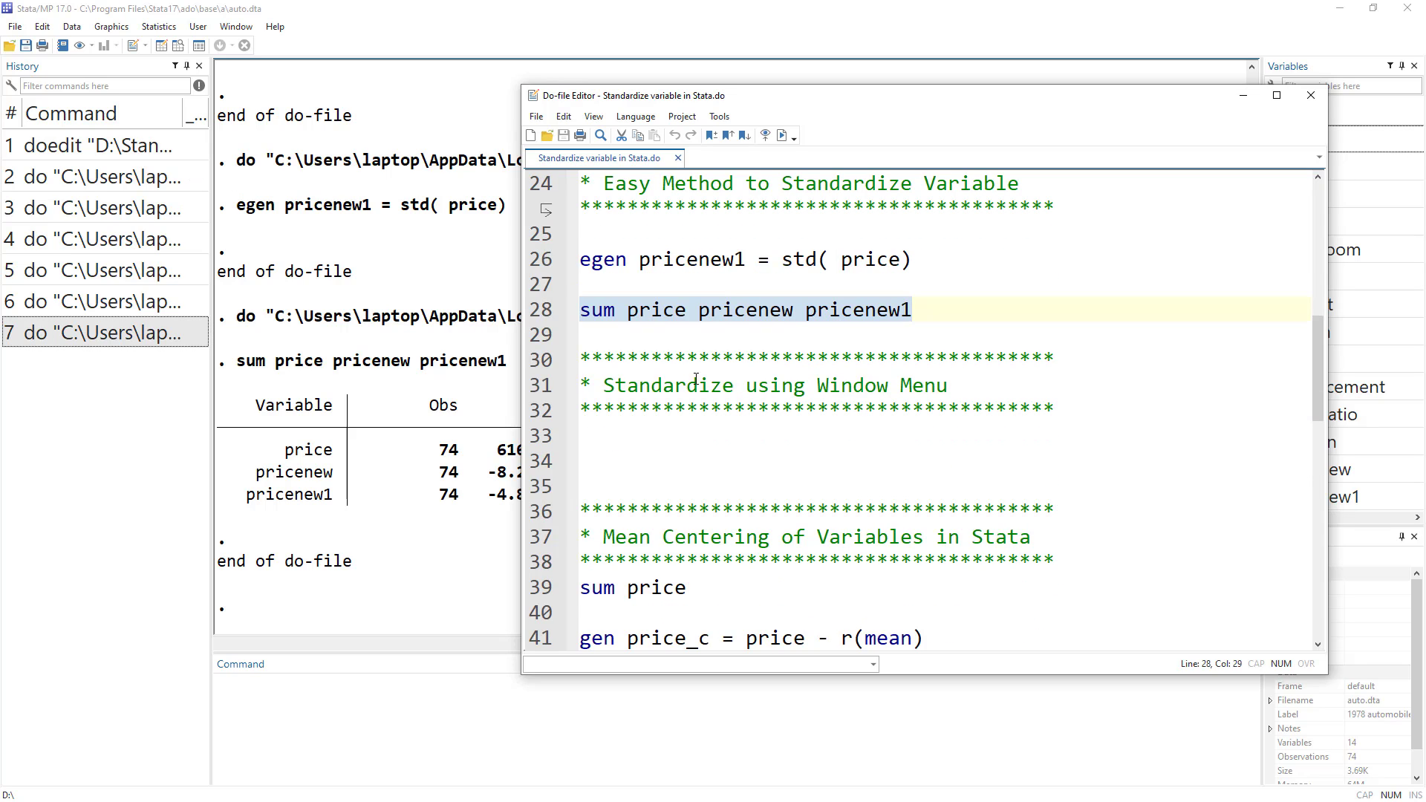
pyautogui.click(71, 30)
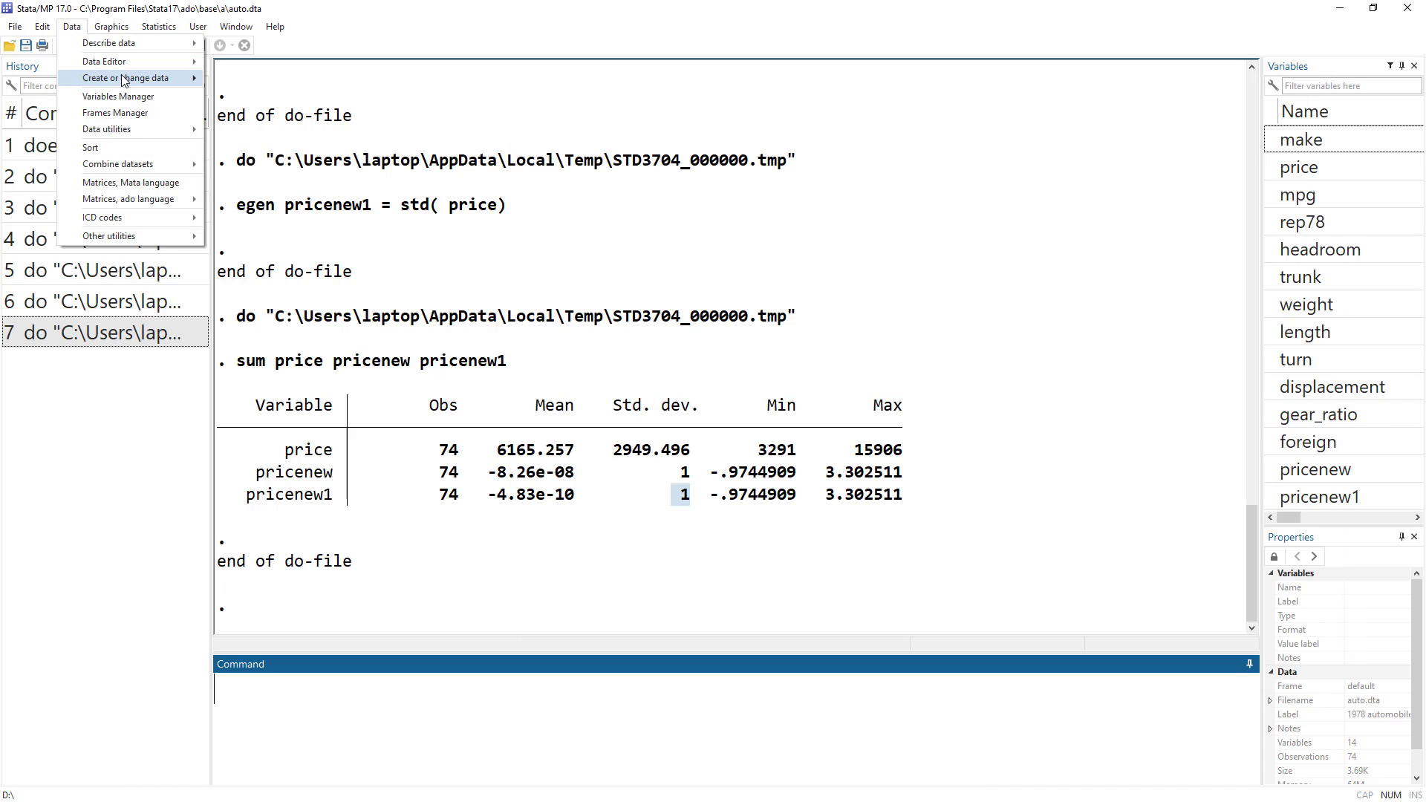
pyautogui.moveTo(126, 81)
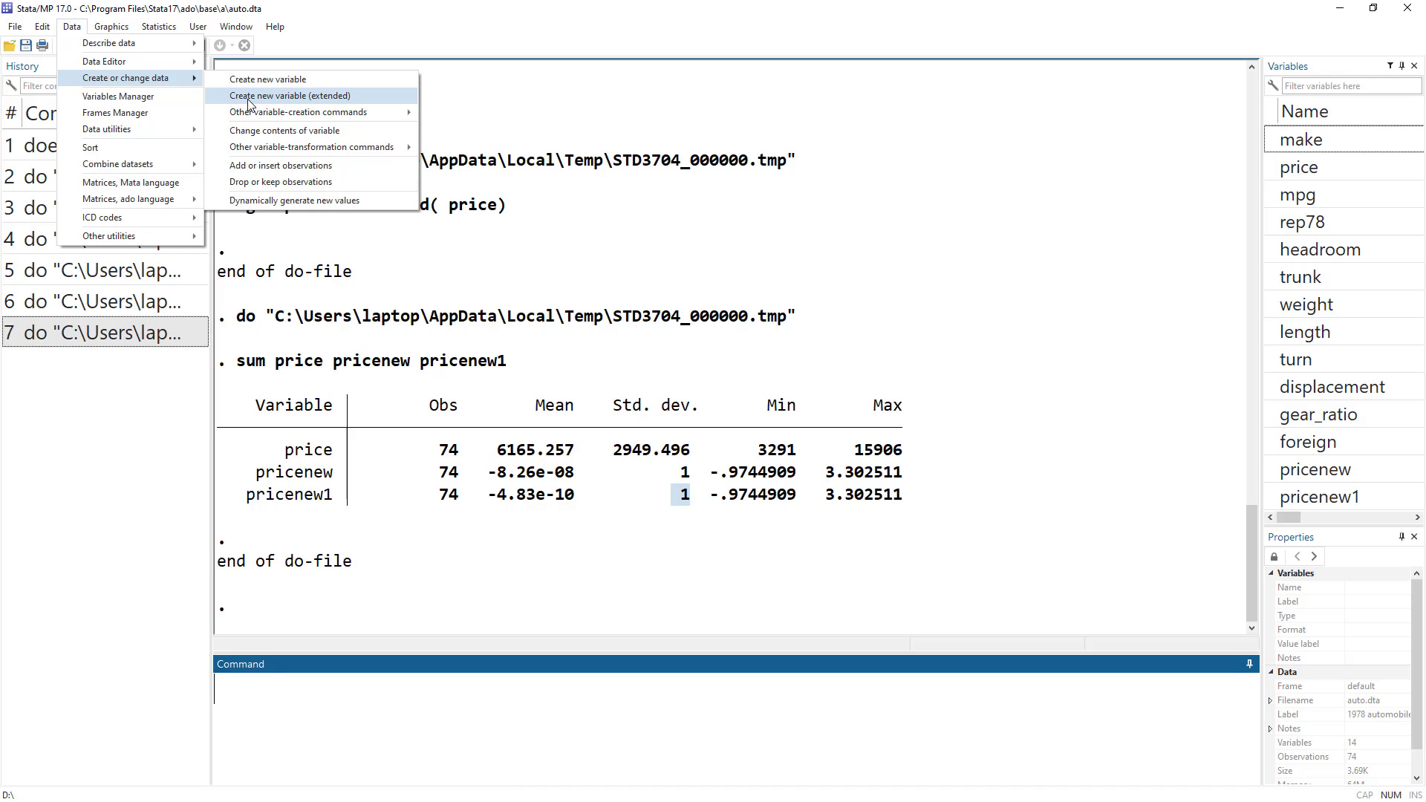
pyautogui.click(336, 99)
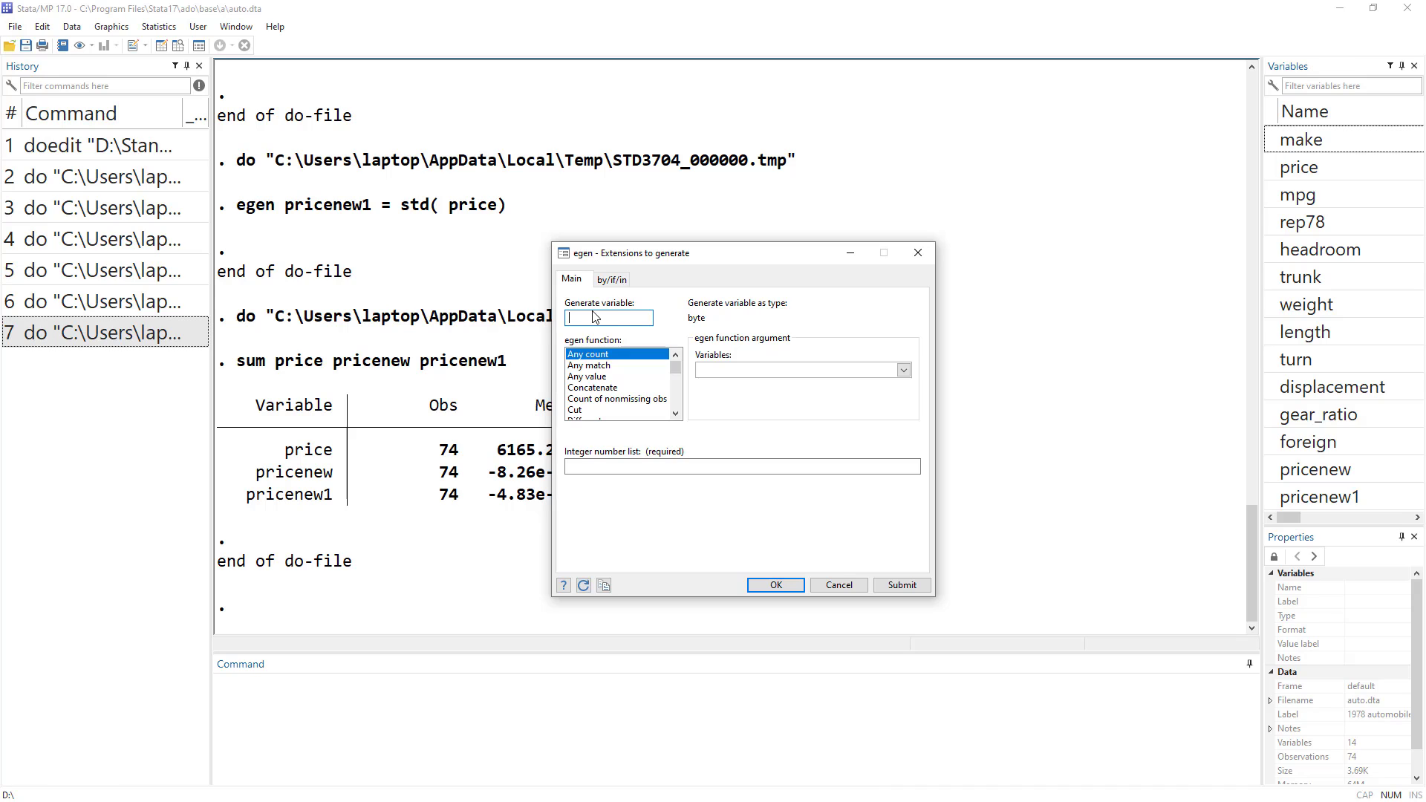
pyautogui.moveTo(676, 368); pyautogui.dragTo(678, 409)
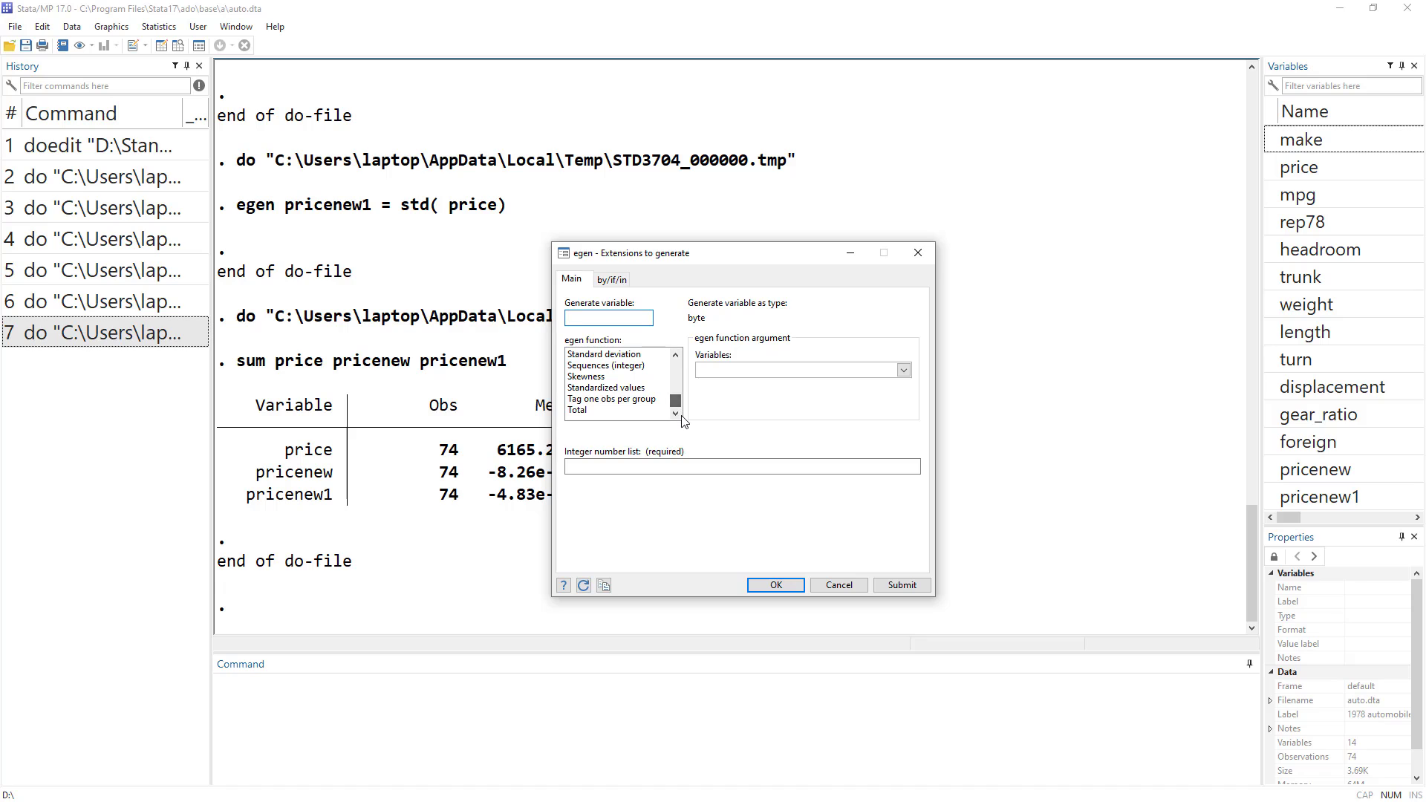
pyautogui.scroll(1, 608, 391)
pyautogui.scroll(2, 608, 391)
pyautogui.scroll(-3, 602, 391)
pyautogui.click(597, 387)
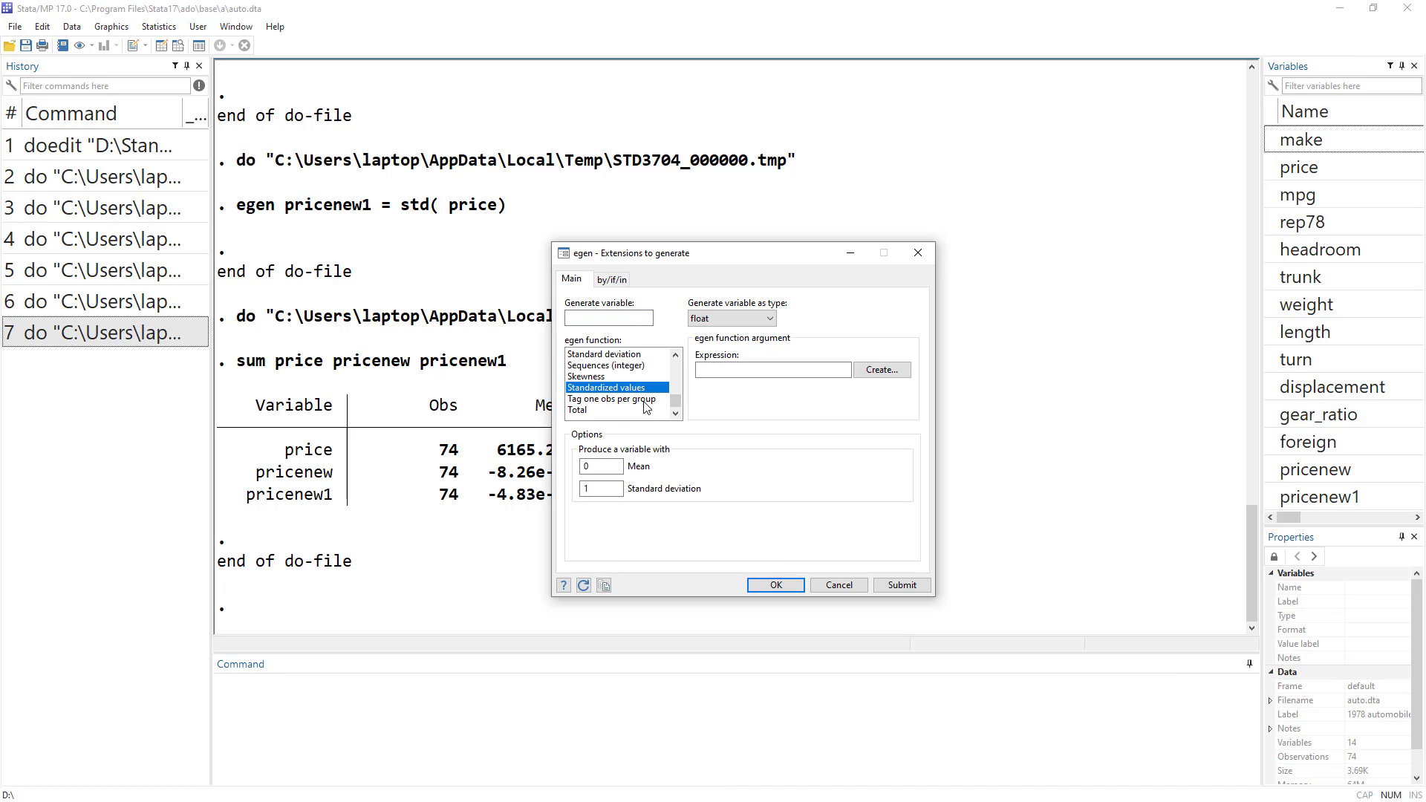
# - Inspect the mean, standard deviation and expression fields of the egen dialog and cancel it without creating a variable
pyautogui.doubleClick(589, 465)
pyautogui.doubleClick(590, 489)
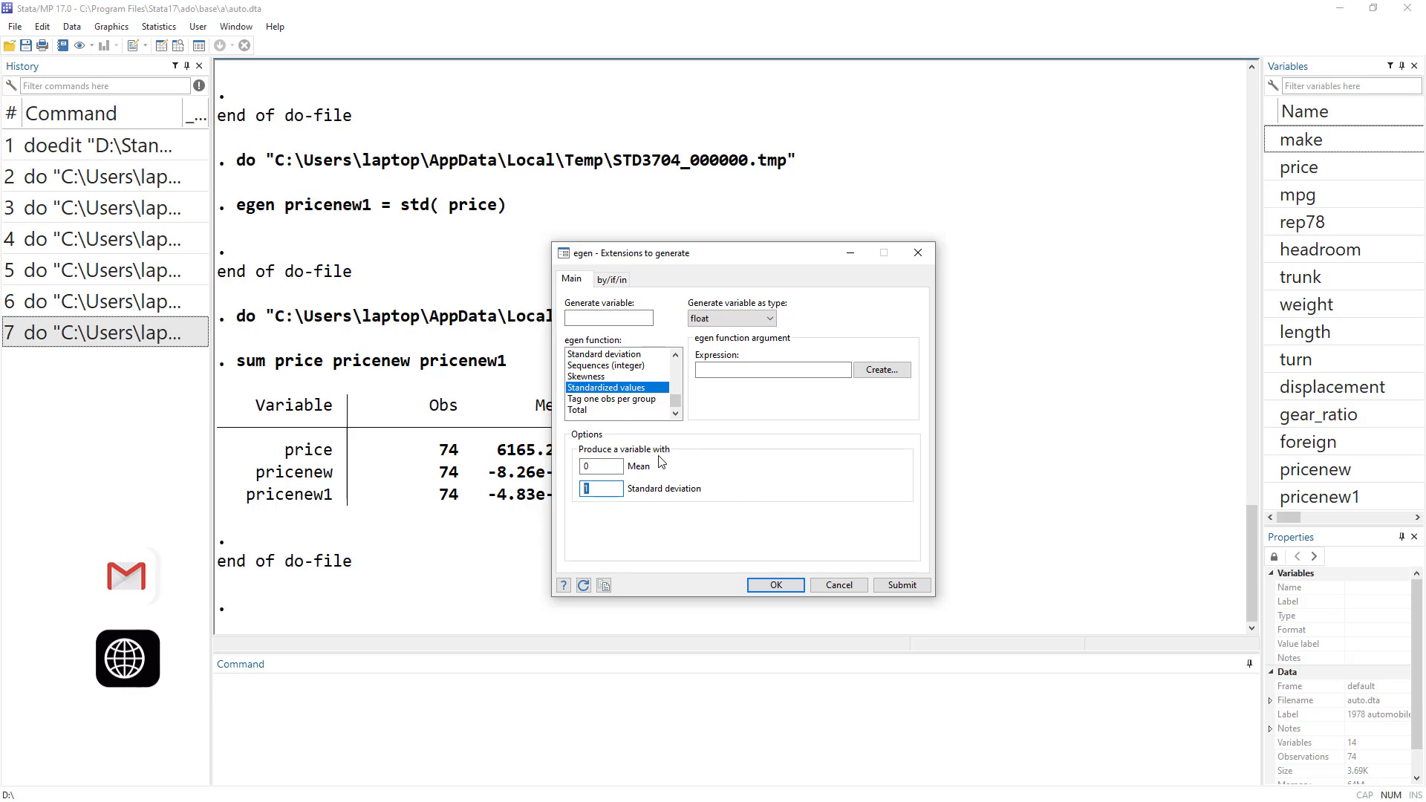
pyautogui.click(739, 371)
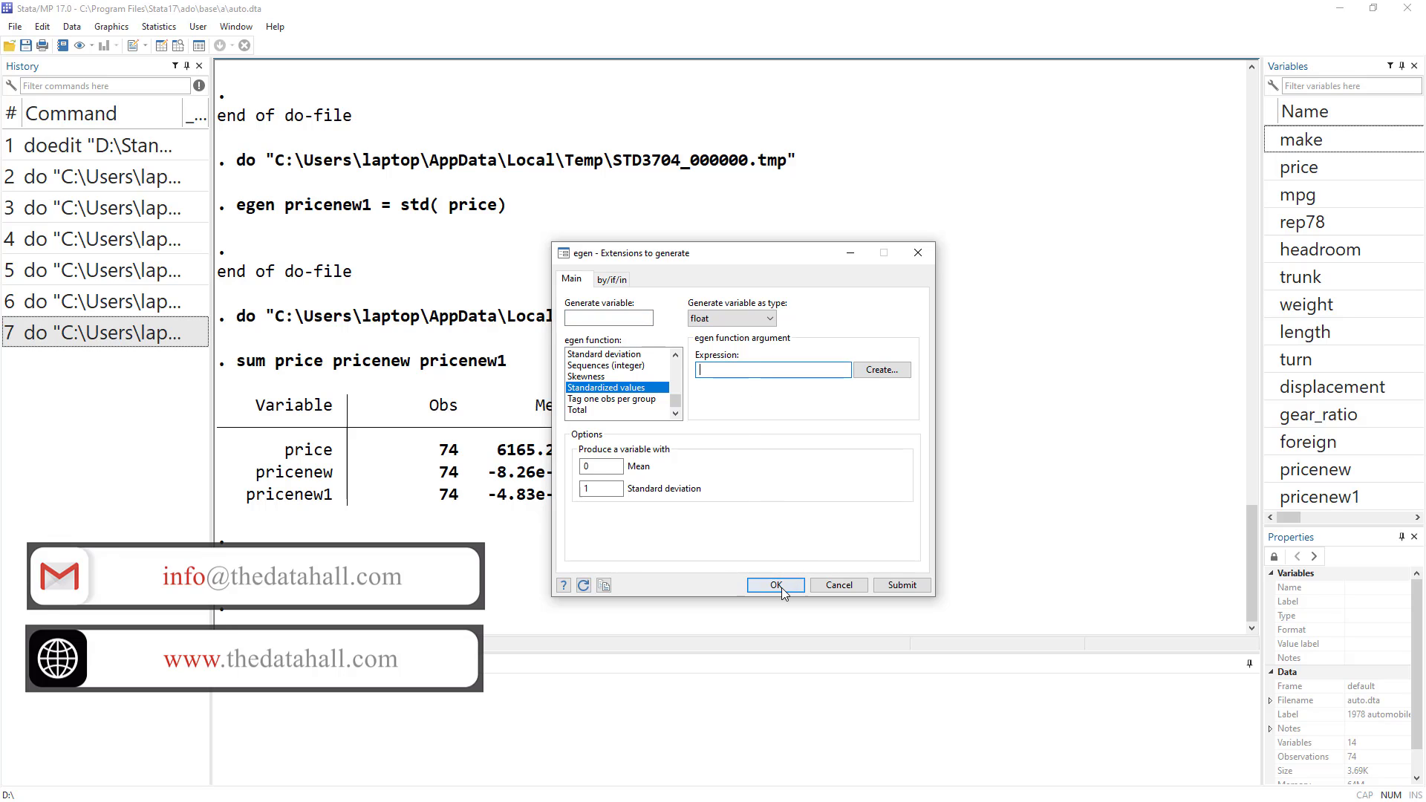
pyautogui.click(839, 585)
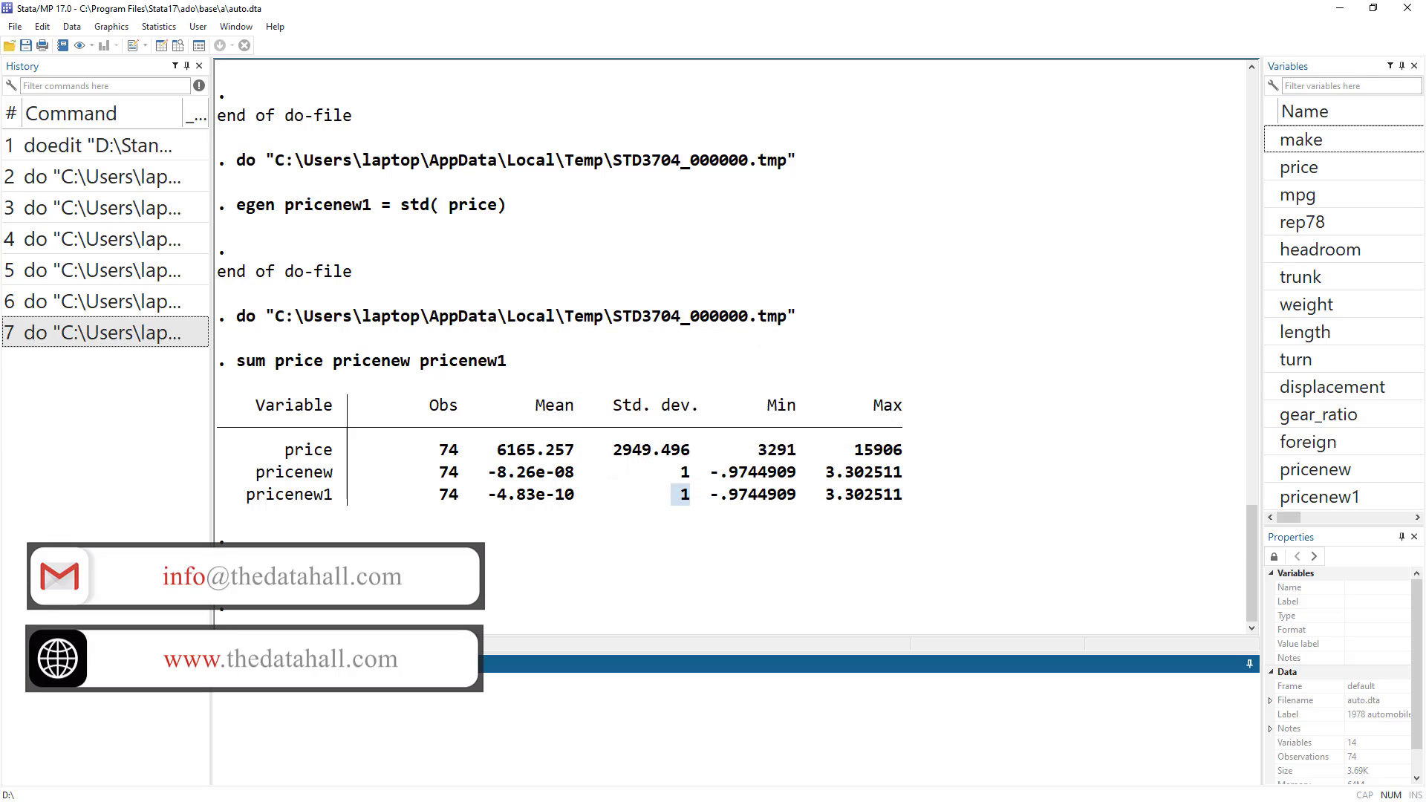
# - Run only the "sum price" line in the do-file's mean-centering section and move the editor window aside to uncover the output
pyautogui.hotkey('alt', 'Tab')
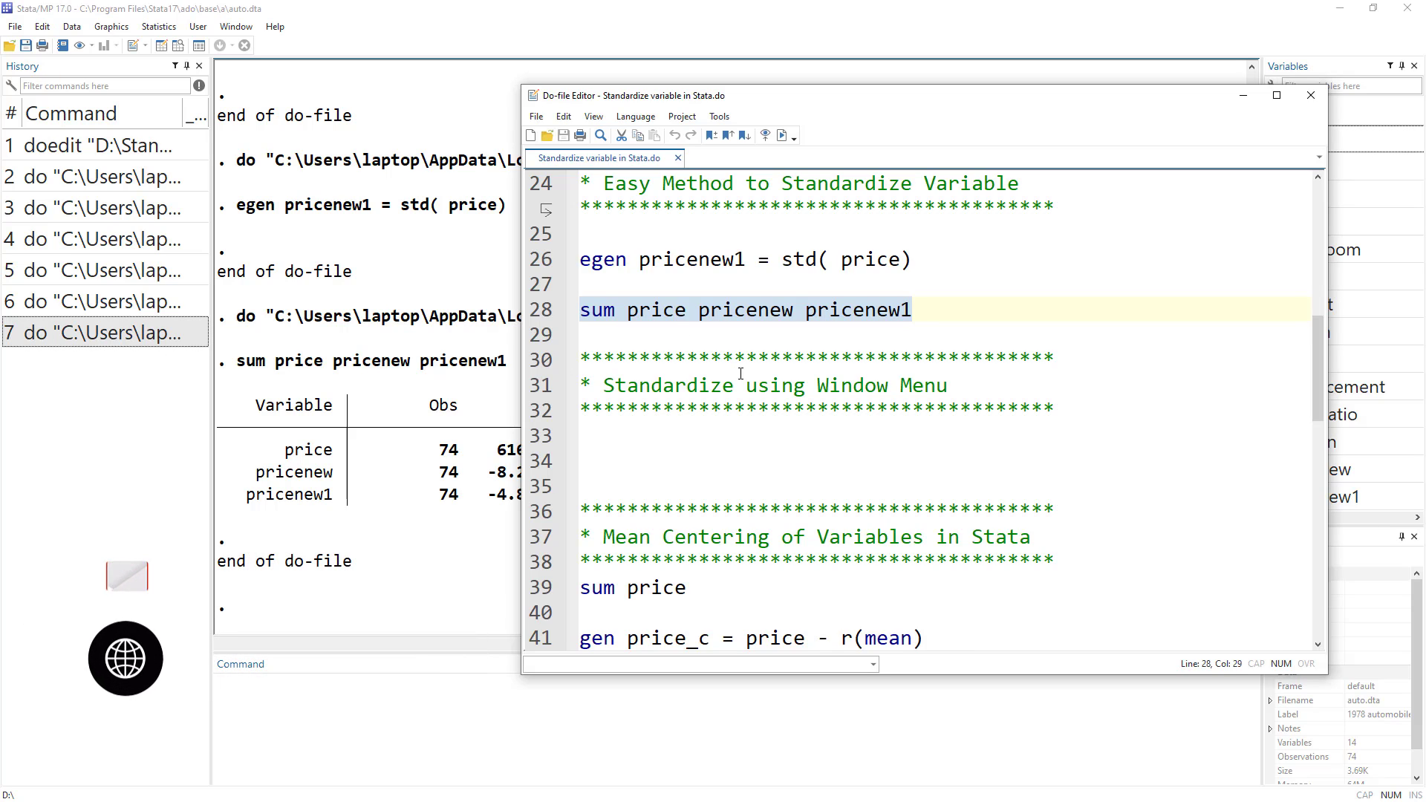
pyautogui.scroll(-2, 728, 360)
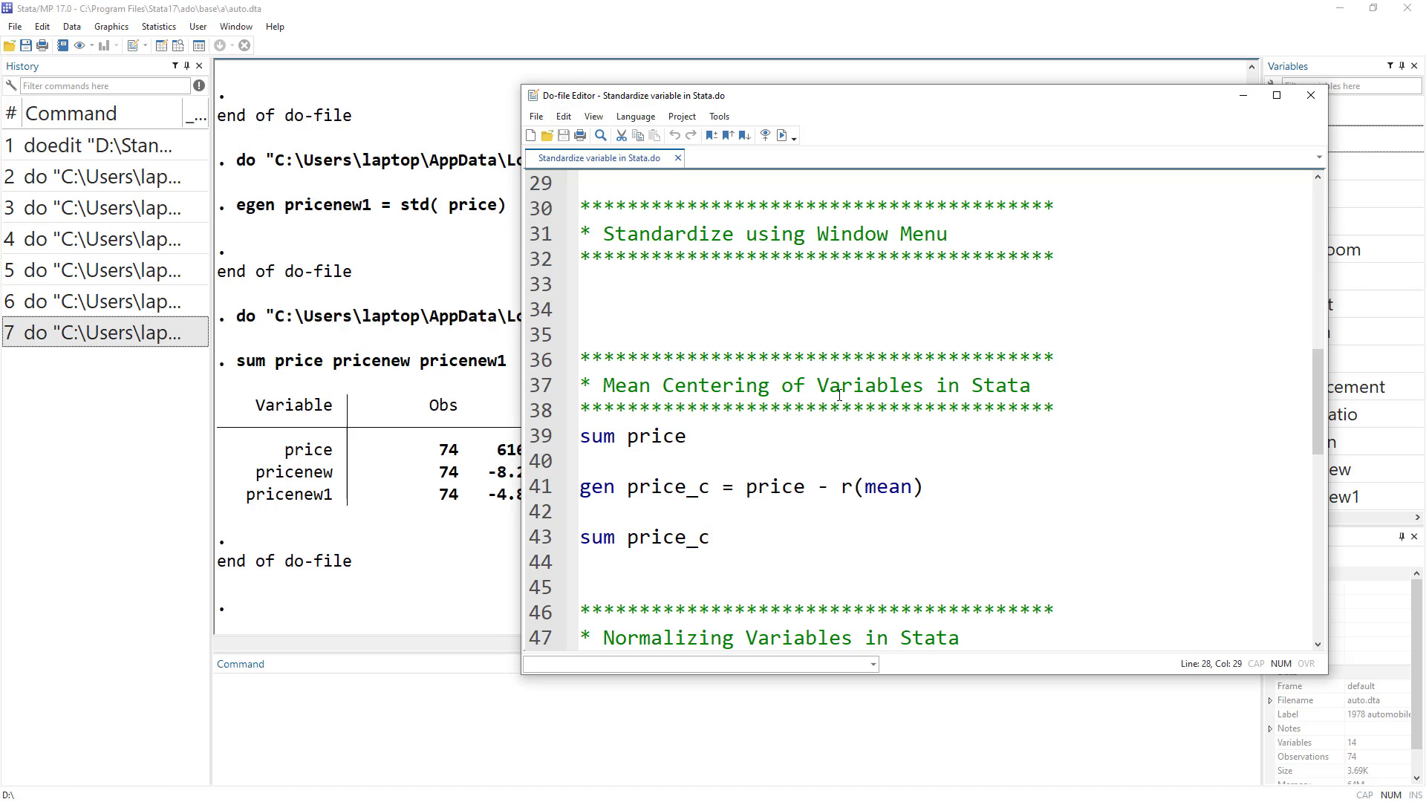
pyautogui.click(542, 438)
pyautogui.click(782, 136)
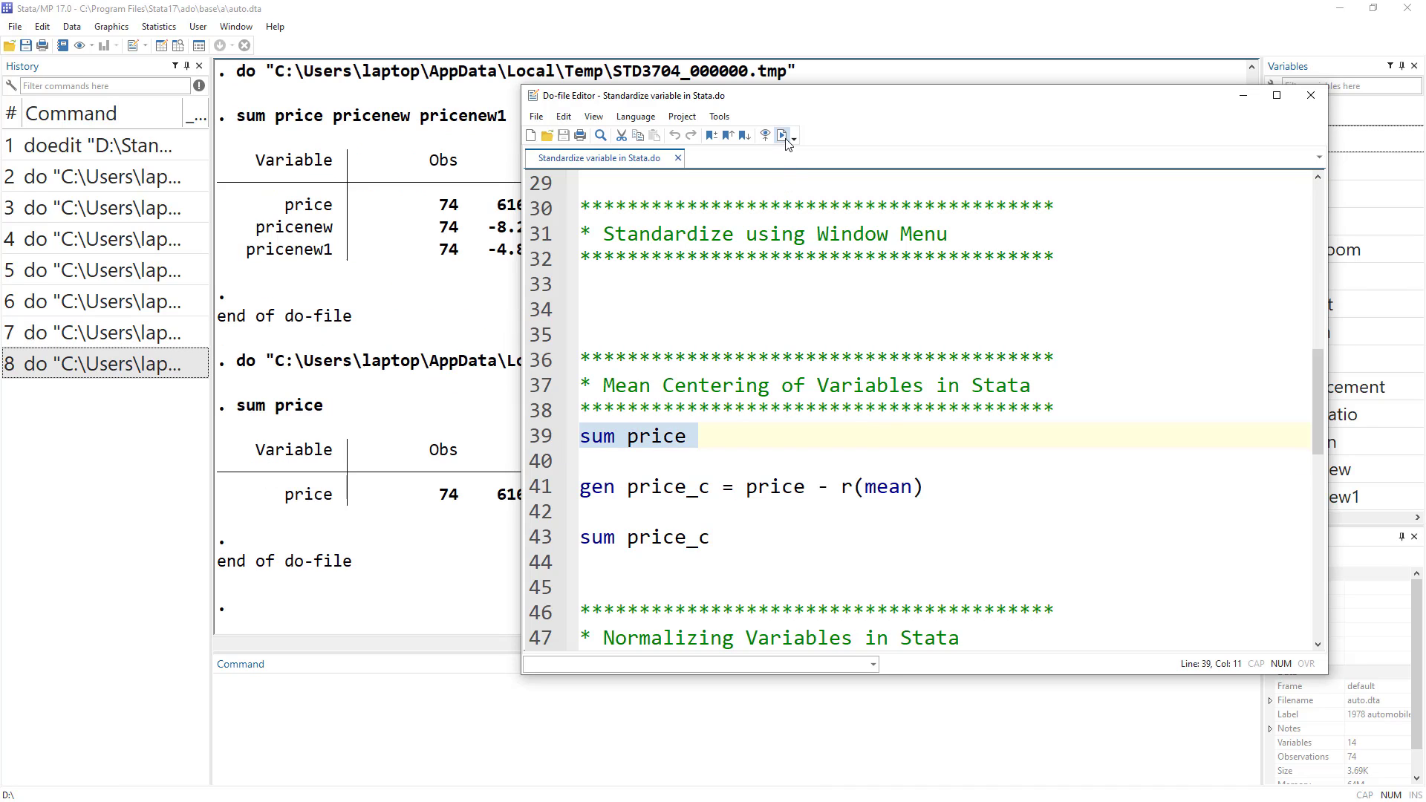
pyautogui.moveTo(747, 106); pyautogui.dragTo(907, 101)
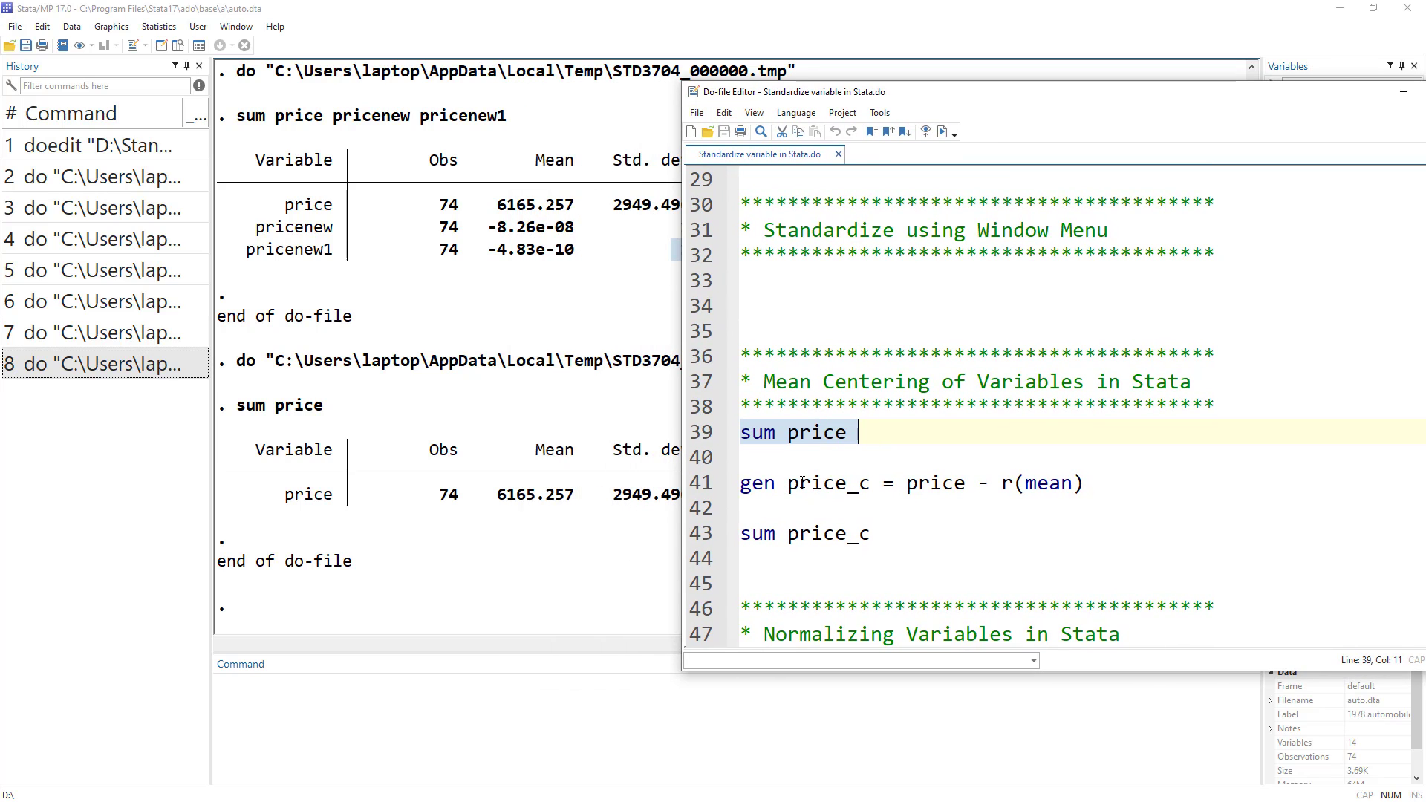
# - Examine the price_c name and the "price - r(mean)" expression in the mean-centering line of the do-file
pyautogui.moveTo(789, 485); pyautogui.dragTo(866, 487)
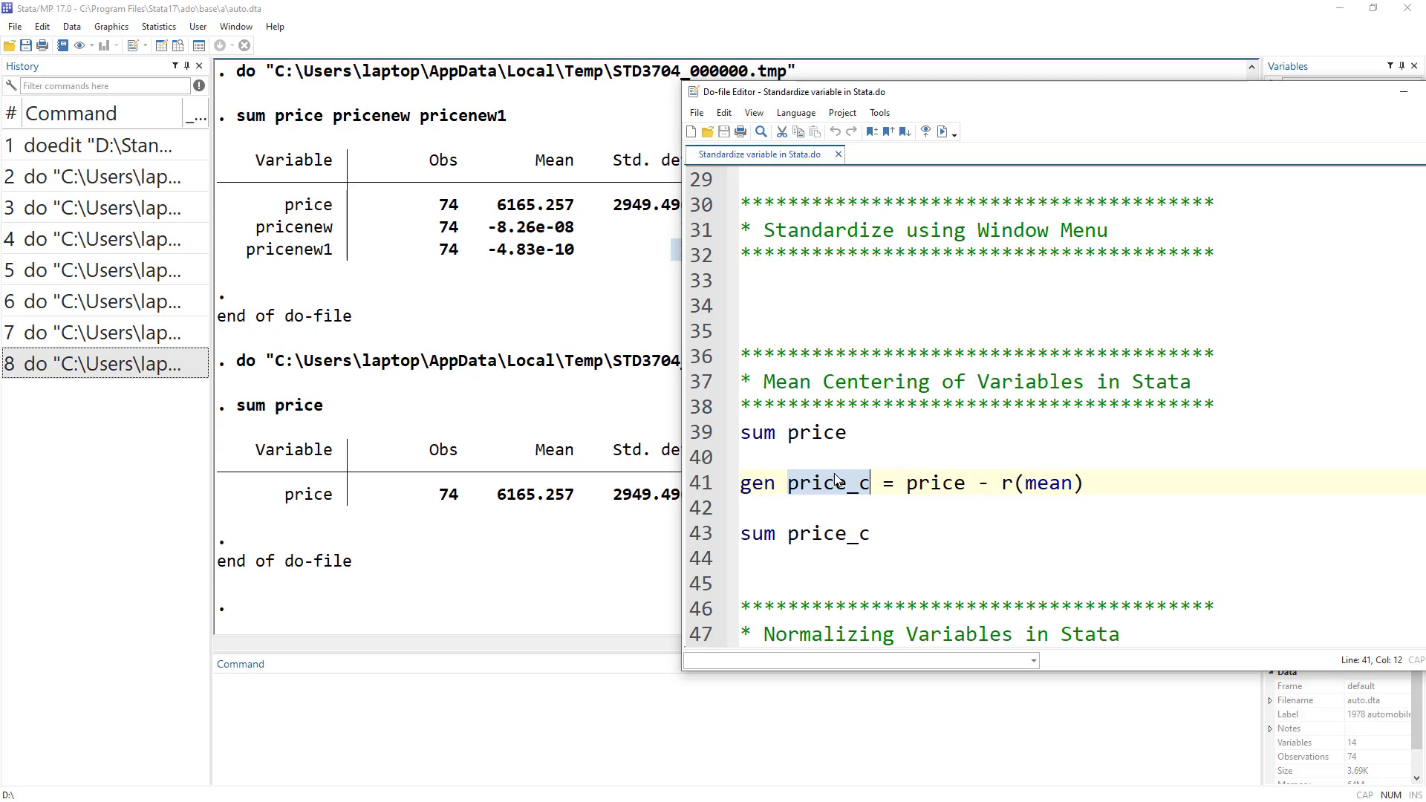
pyautogui.click(866, 493)
pyautogui.hotkey('shift', 'Left')
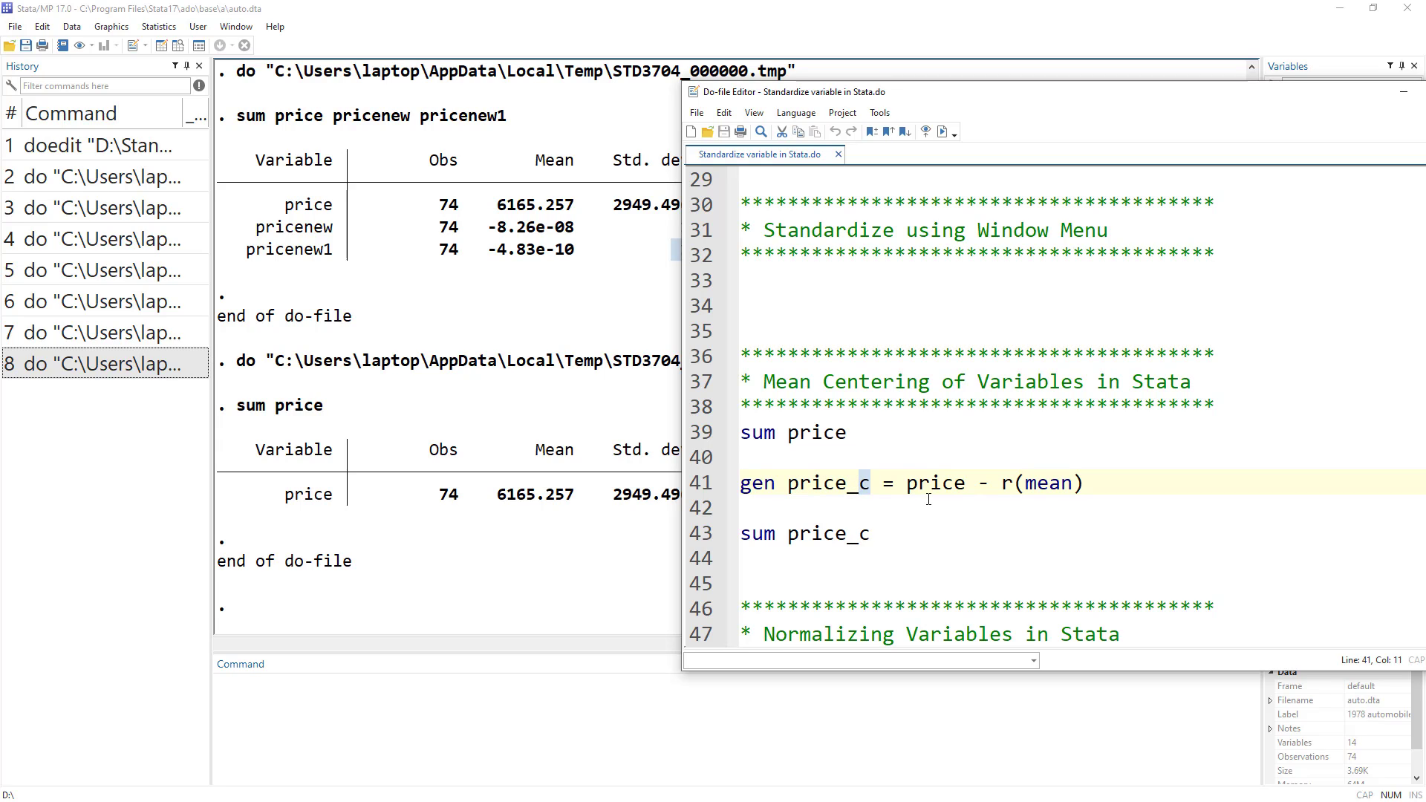
pyautogui.moveTo(906, 484); pyautogui.dragTo(1089, 487)
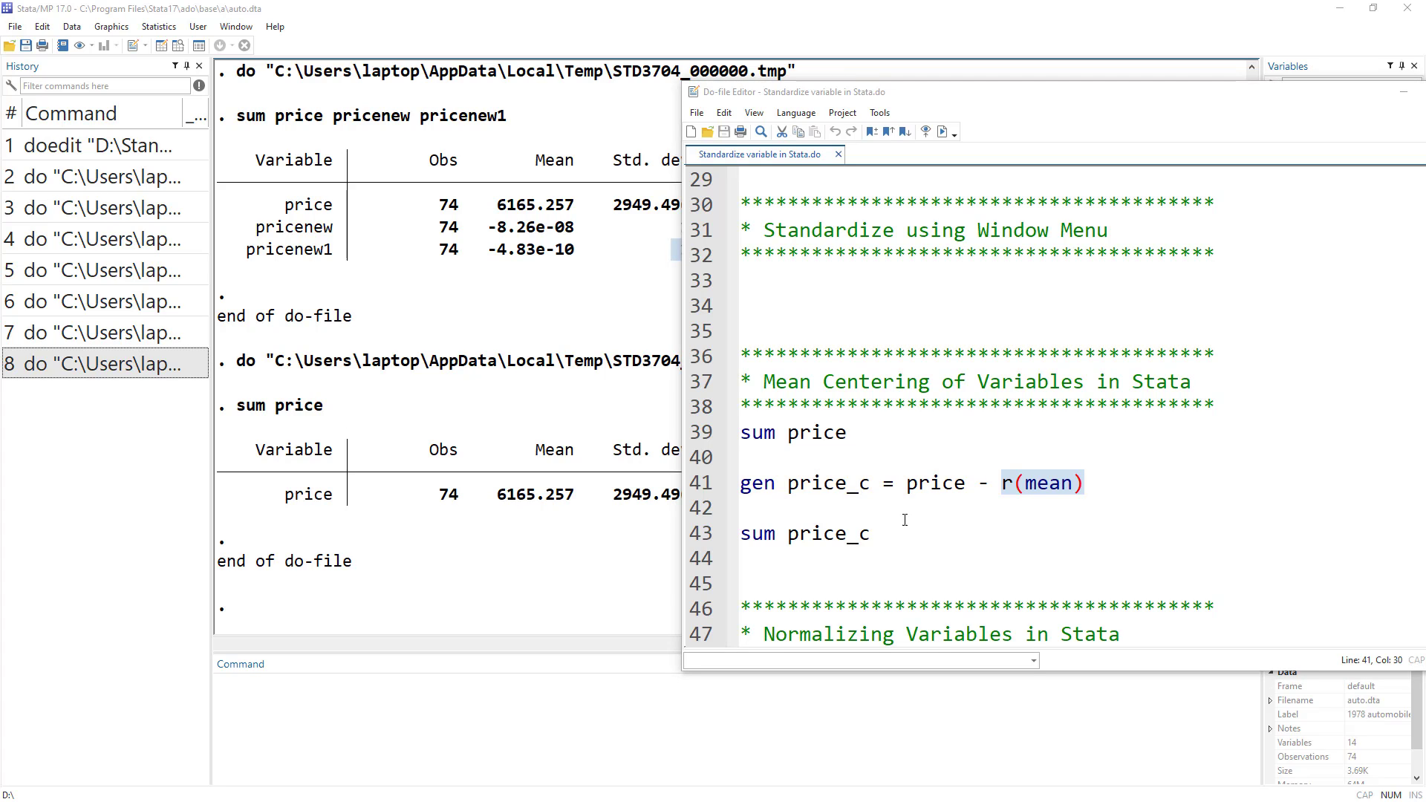
# - Run "return list" from the command line and mark the stored r(mean) scalar in the output
pyautogui.click(360, 758)
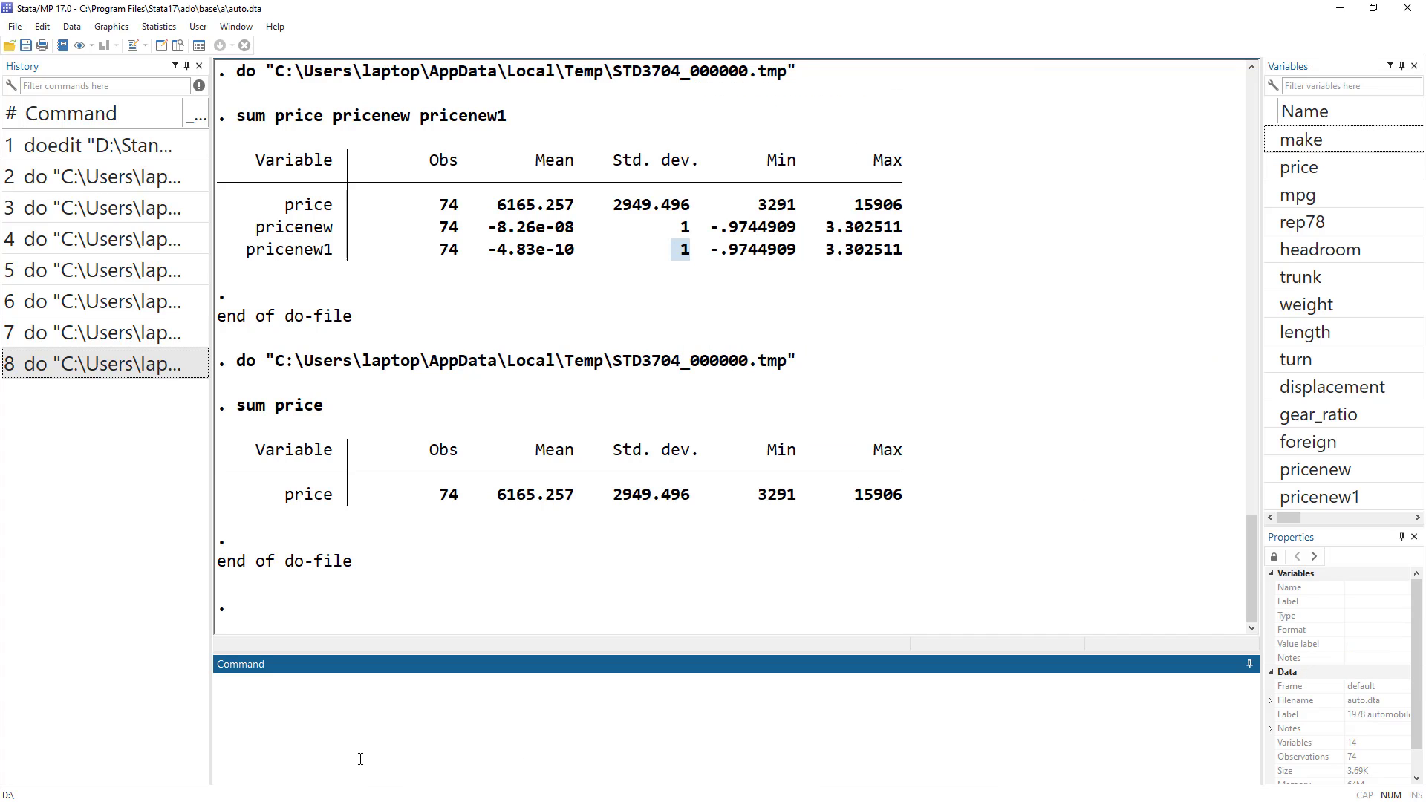
pyautogui.write('returns')
pyautogui.click(357, 696)
pyautogui.press('BackSpace')
pyautogui.write('list')
pyautogui.press('Return')
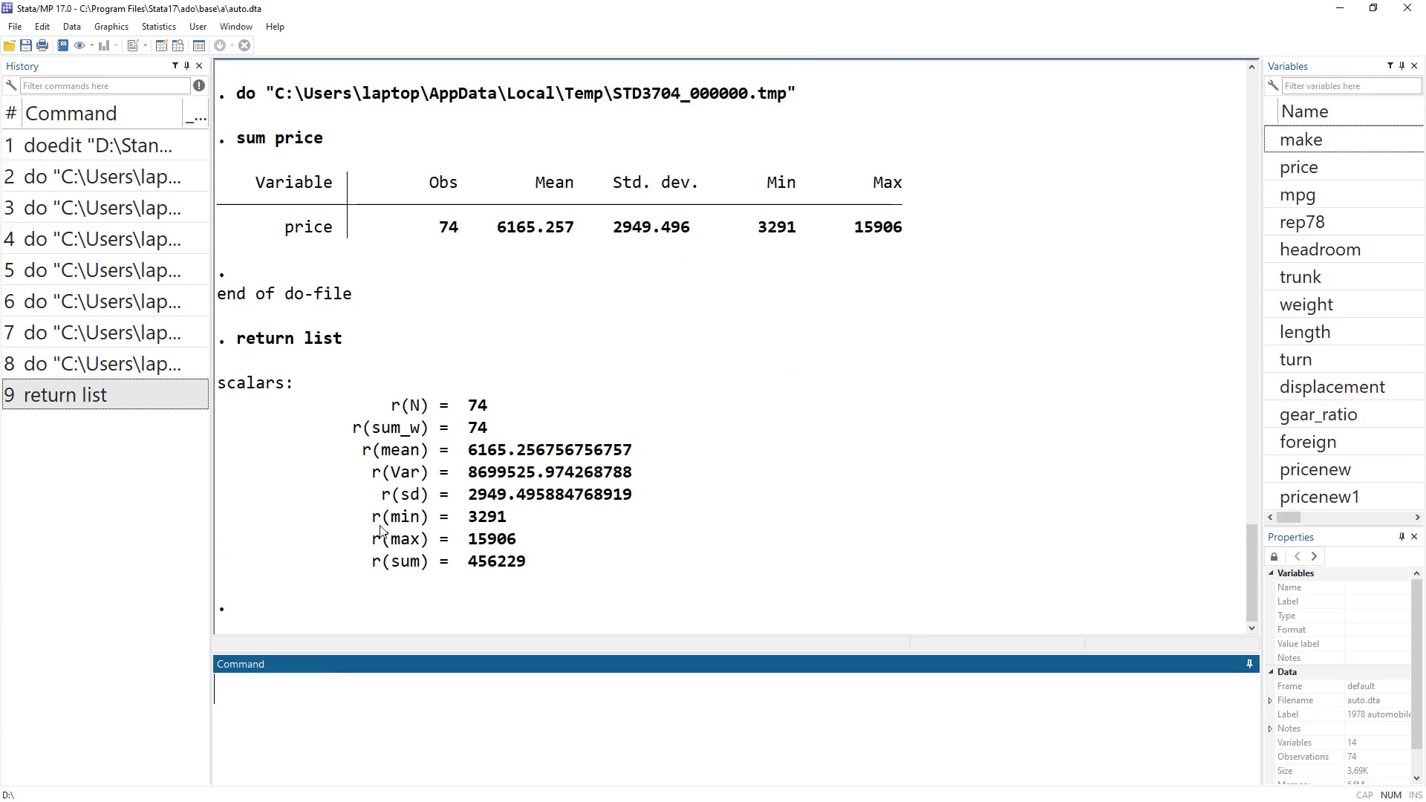
pyautogui.moveTo(363, 451); pyautogui.dragTo(406, 459)
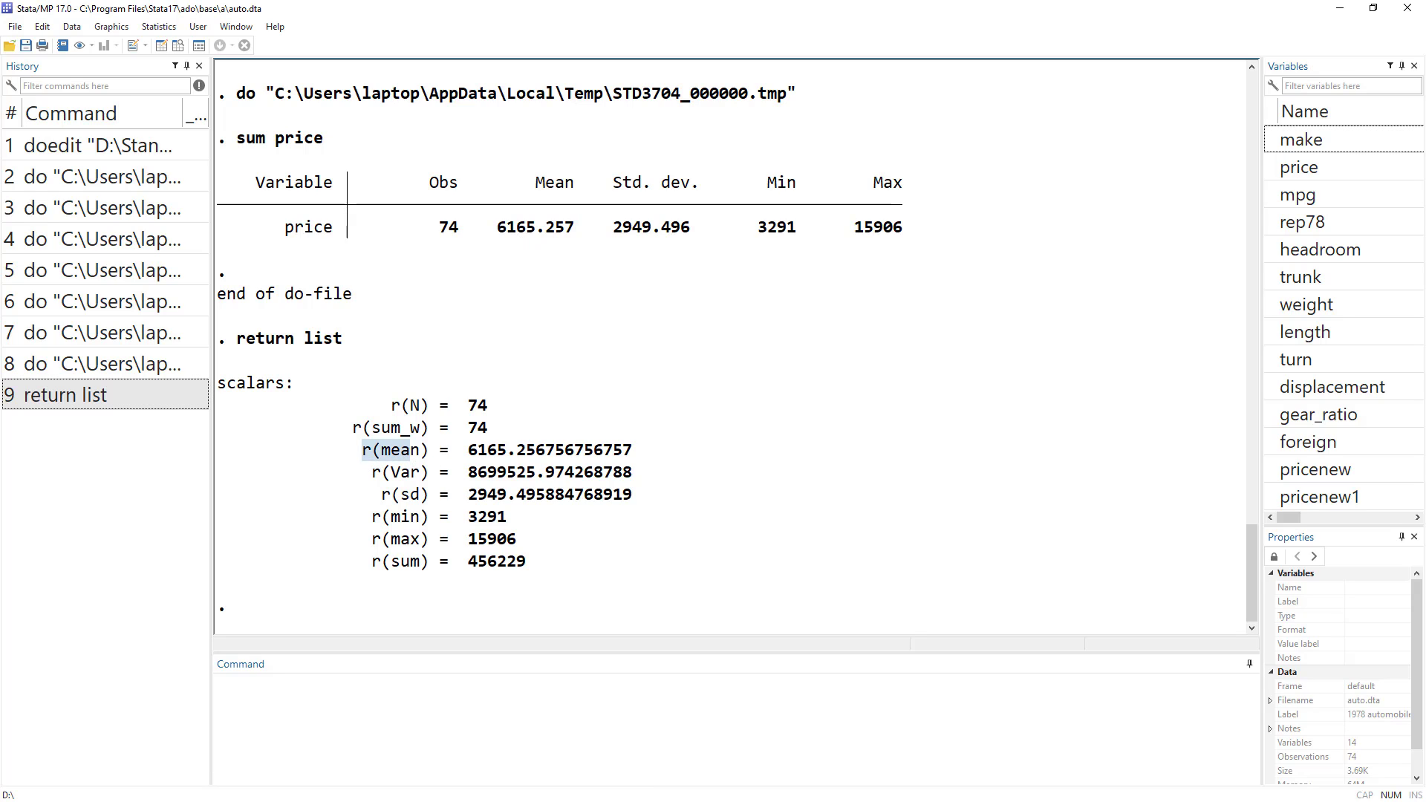
# - Run only the "gen price_c = price - r(mean)" line of the do-file to create the mean-centered price
pyautogui.hotkey('alt', 'Tab')
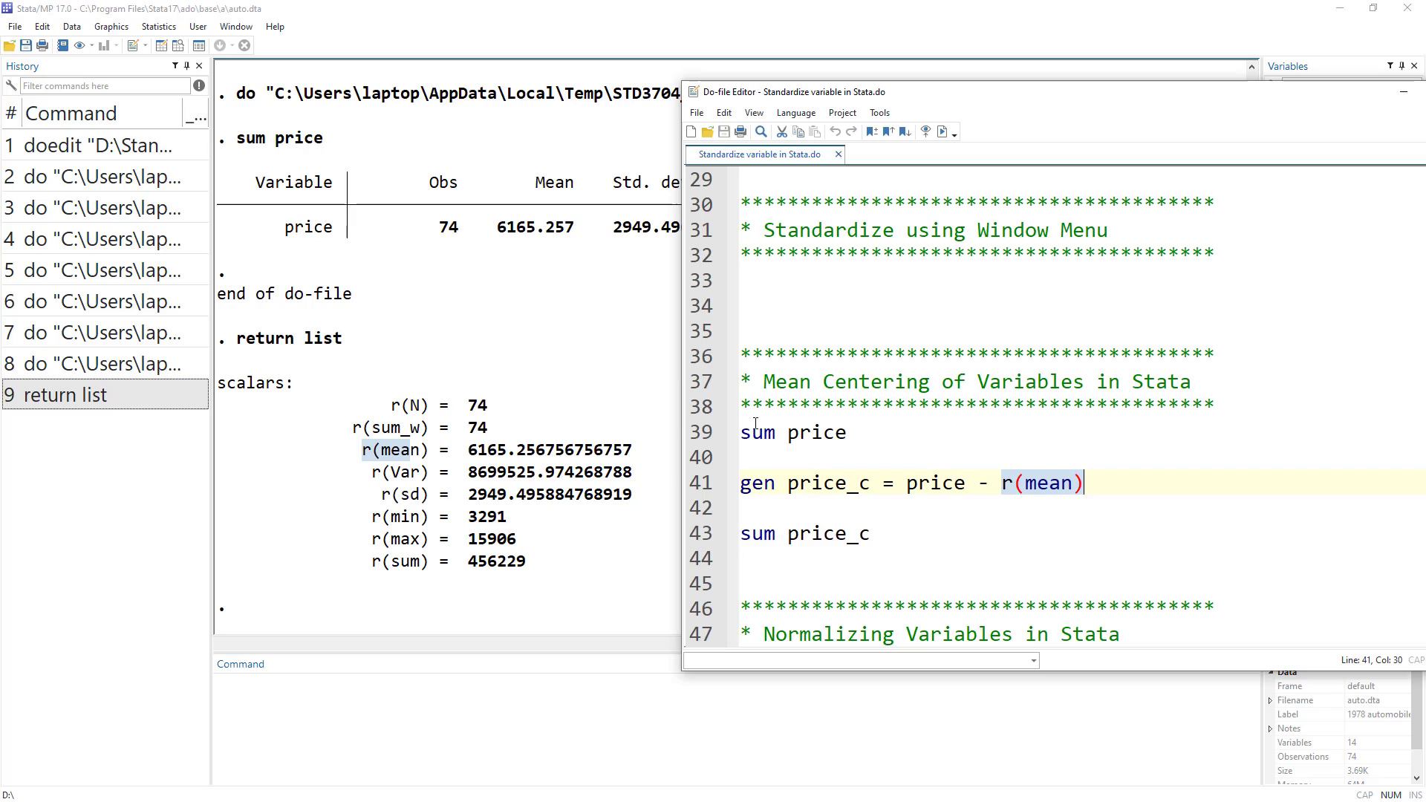
pyautogui.moveTo(682, 487); pyautogui.dragTo(1086, 484)
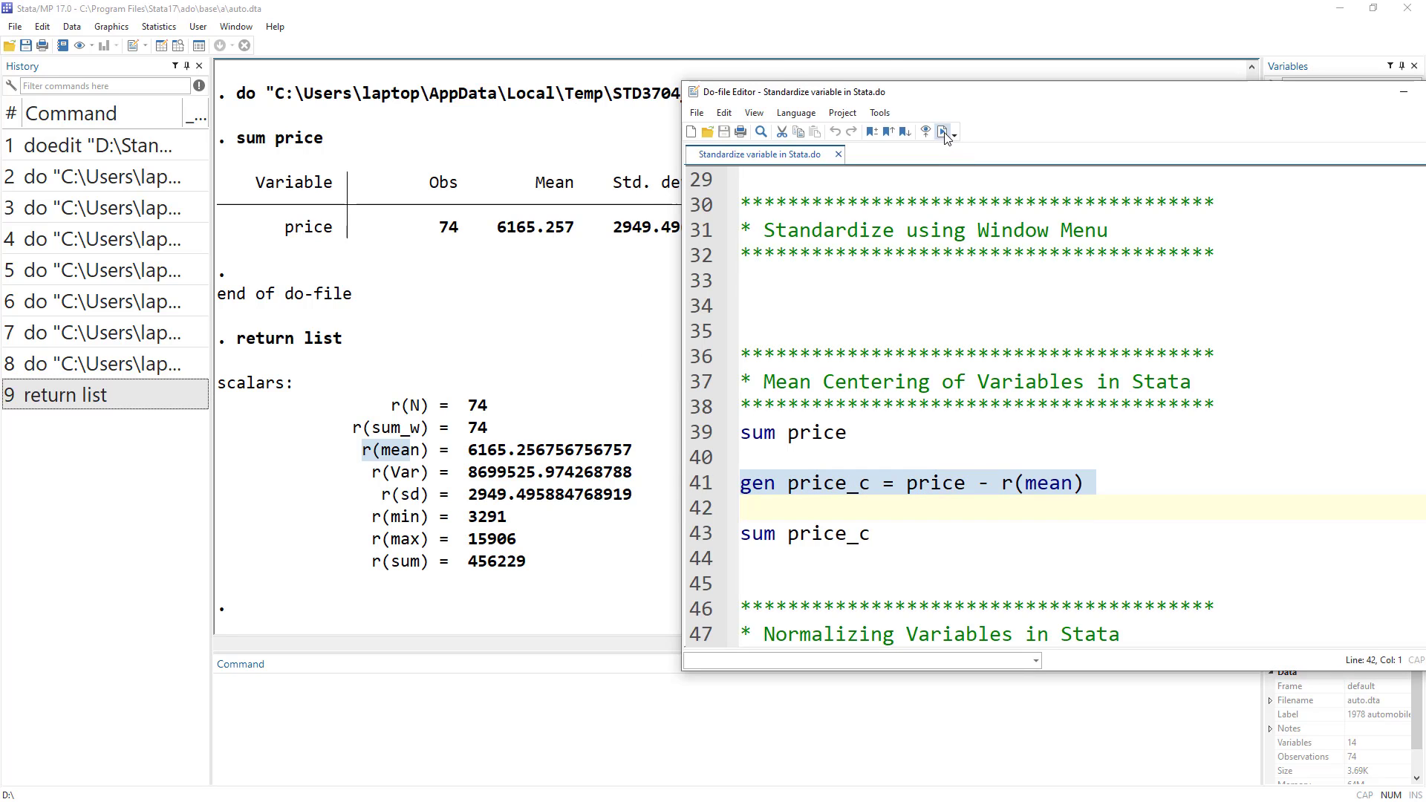
pyautogui.click(942, 132)
# - Run the "sum price_c" line and check the standard deviation and mean of price_c in the results
pyautogui.click(700, 535)
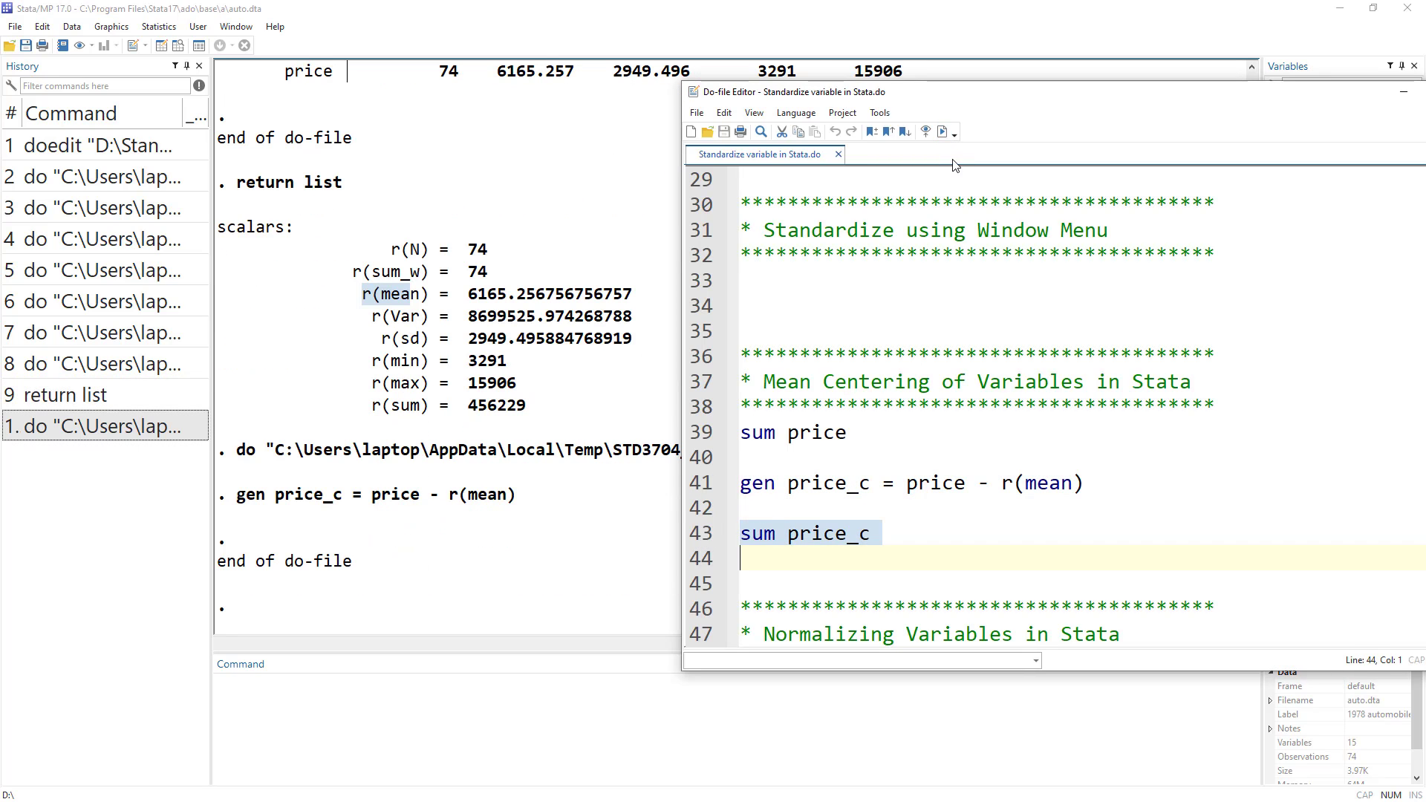
pyautogui.click(940, 133)
pyautogui.click(505, 563)
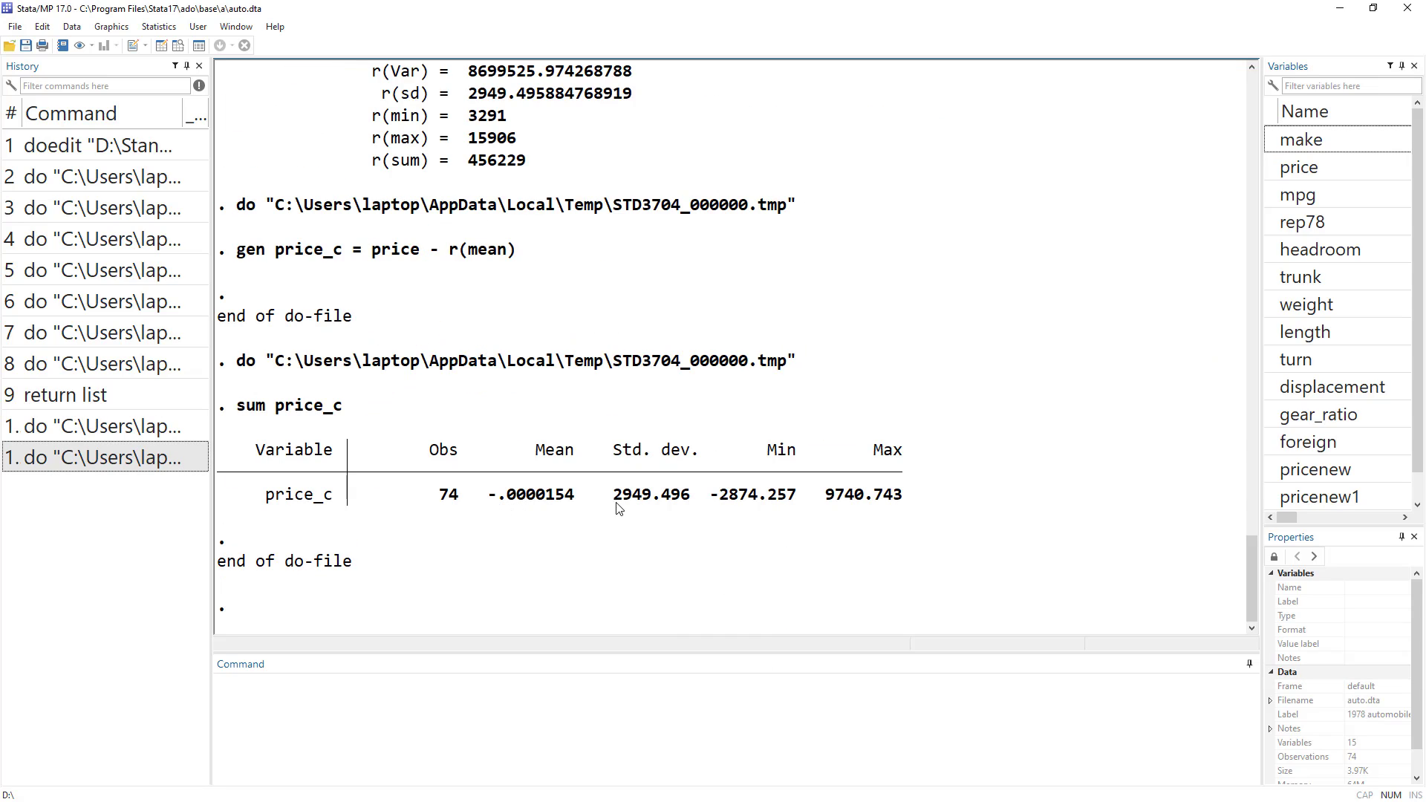
pyautogui.moveTo(614, 495); pyautogui.dragTo(632, 498)
pyautogui.moveTo(489, 496); pyautogui.dragTo(575, 503)
# - Review the "price - r(mean)" expression and the minimum and maximum terms of the normalization formula in the do-file comments
pyautogui.hotkey('alt', 'Tab')
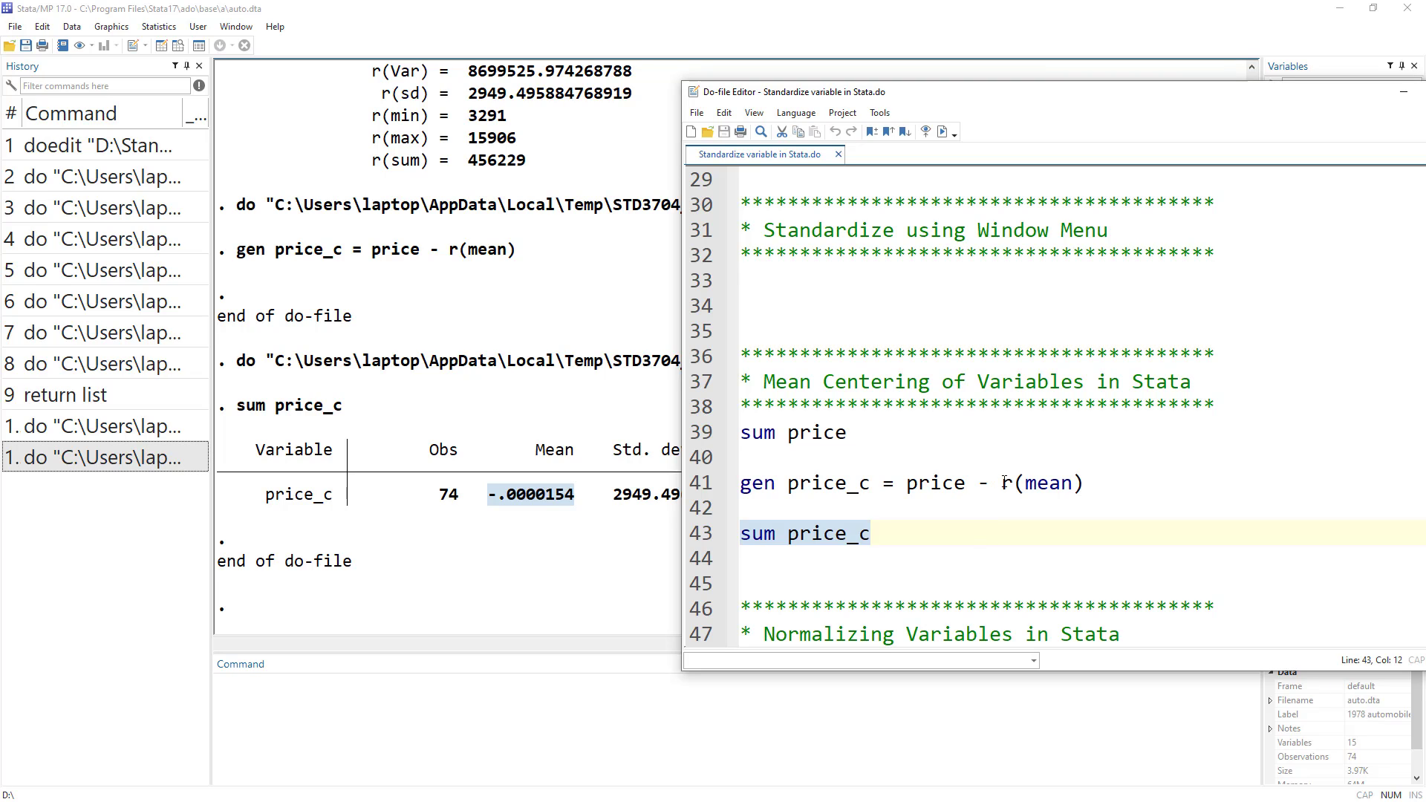
pyautogui.moveTo(1004, 483); pyautogui.dragTo(1048, 483)
pyautogui.doubleClick(932, 484)
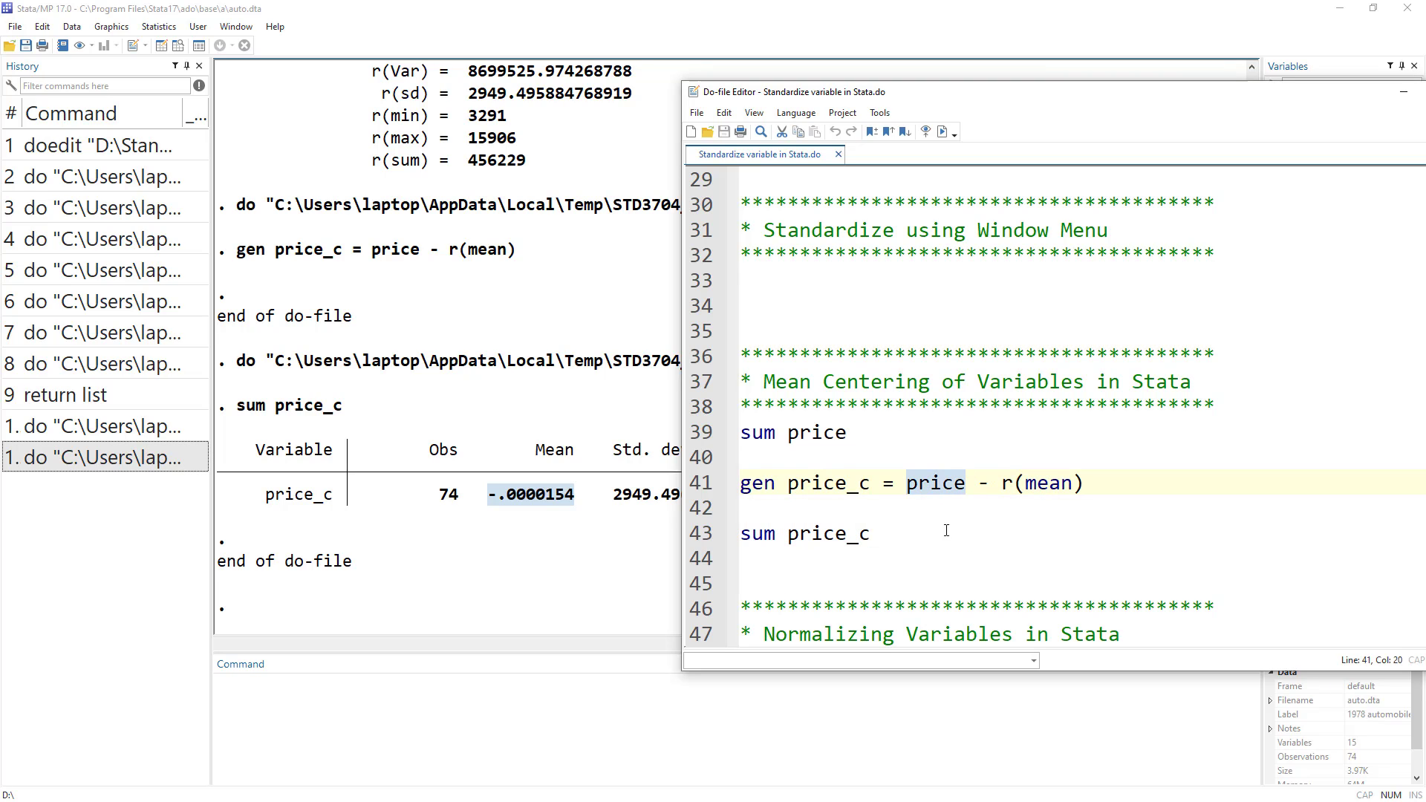
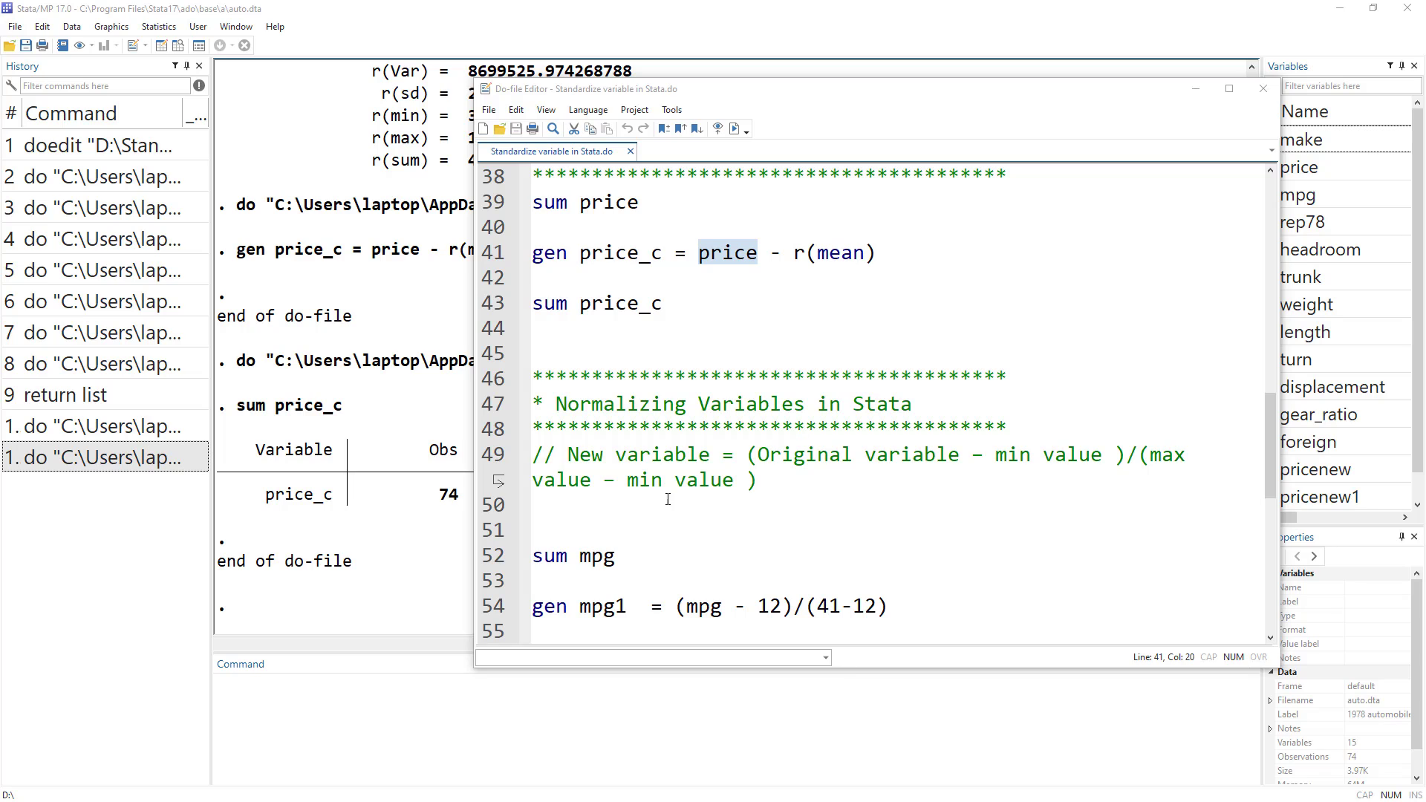
pyautogui.moveTo(577, 405); pyautogui.dragTo(627, 404)
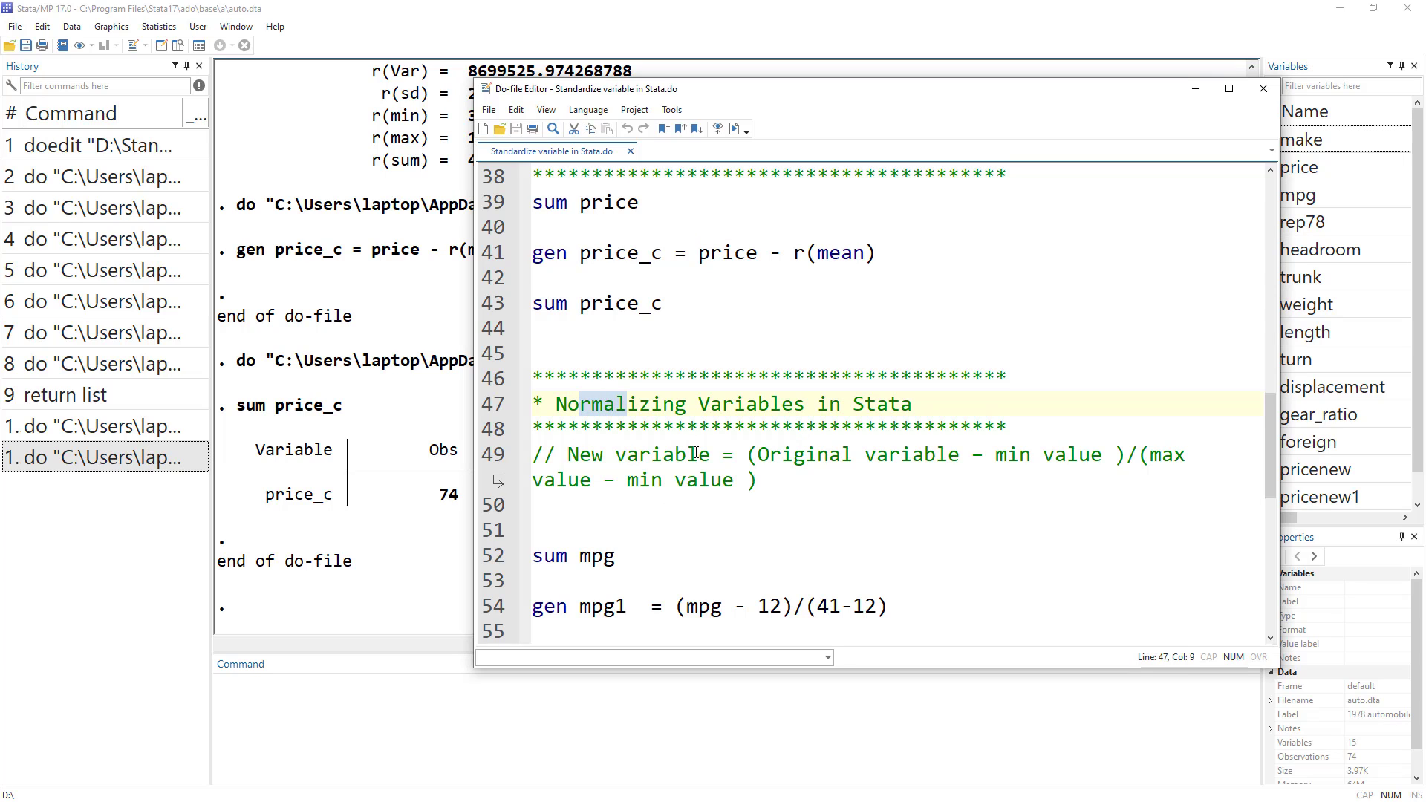
pyautogui.moveTo(760, 459); pyautogui.dragTo(1104, 454)
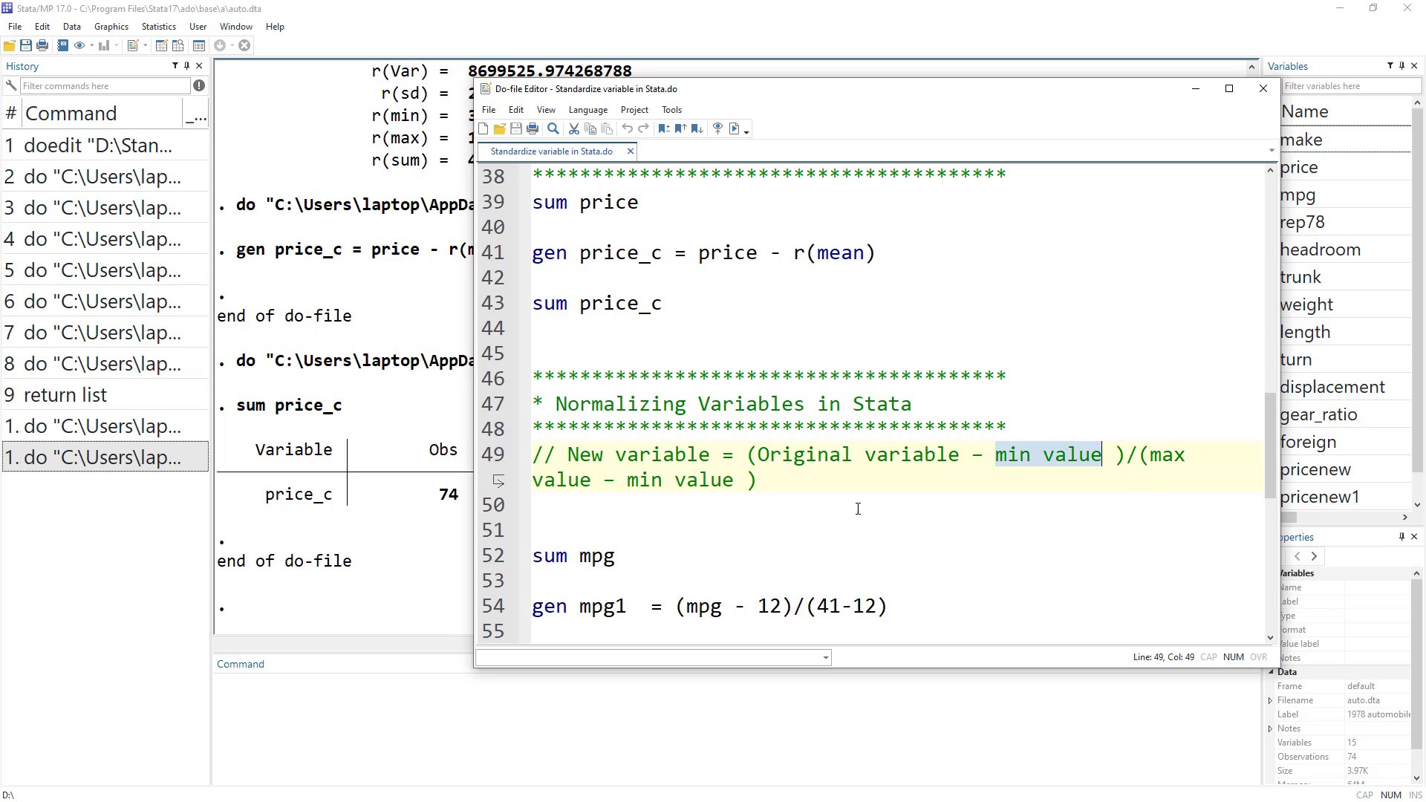
pyautogui.moveTo(1150, 455); pyautogui.dragTo(1187, 454)
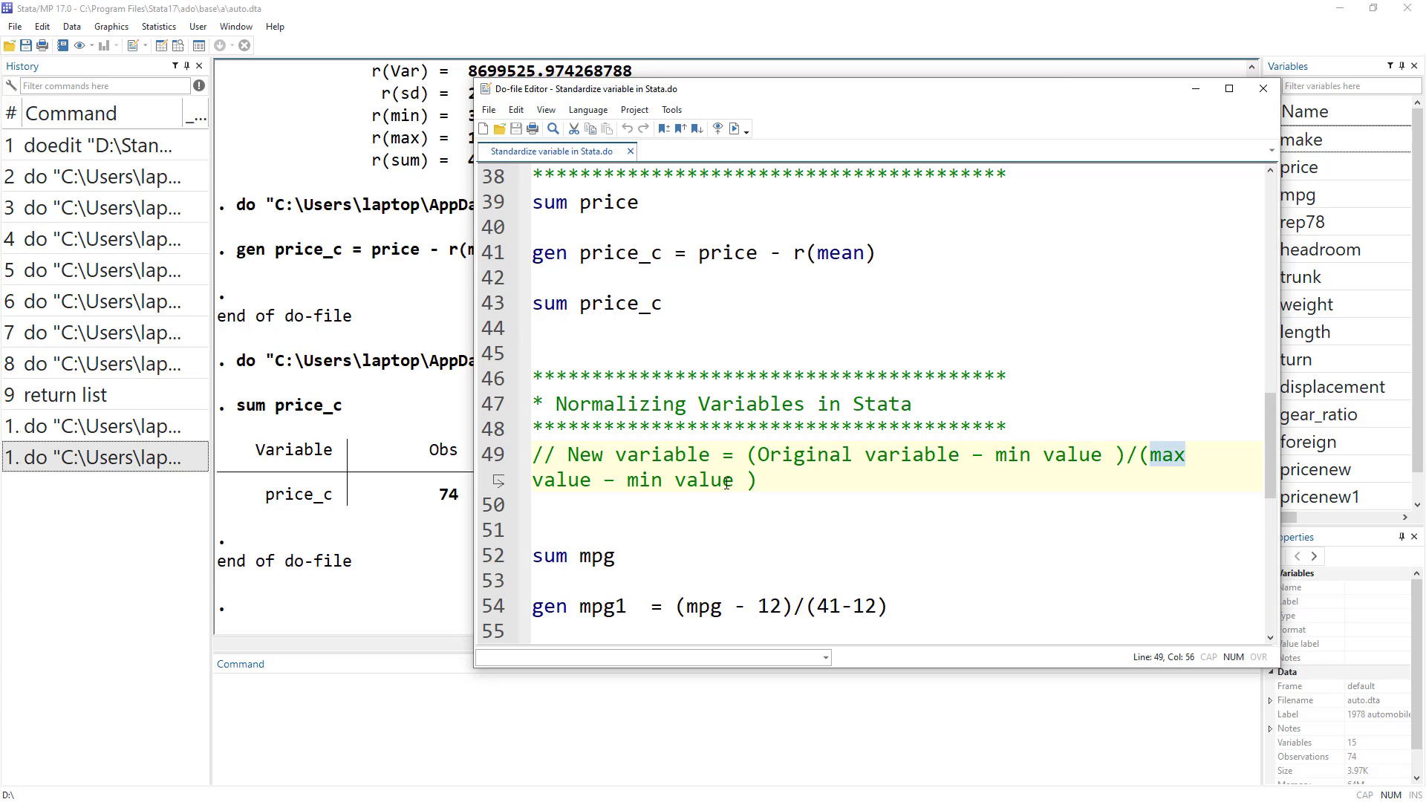
# - Run only the "sum mpg" line in the normalizing section and view the mpg summary in the results
pyautogui.scroll(-2, 726, 483)
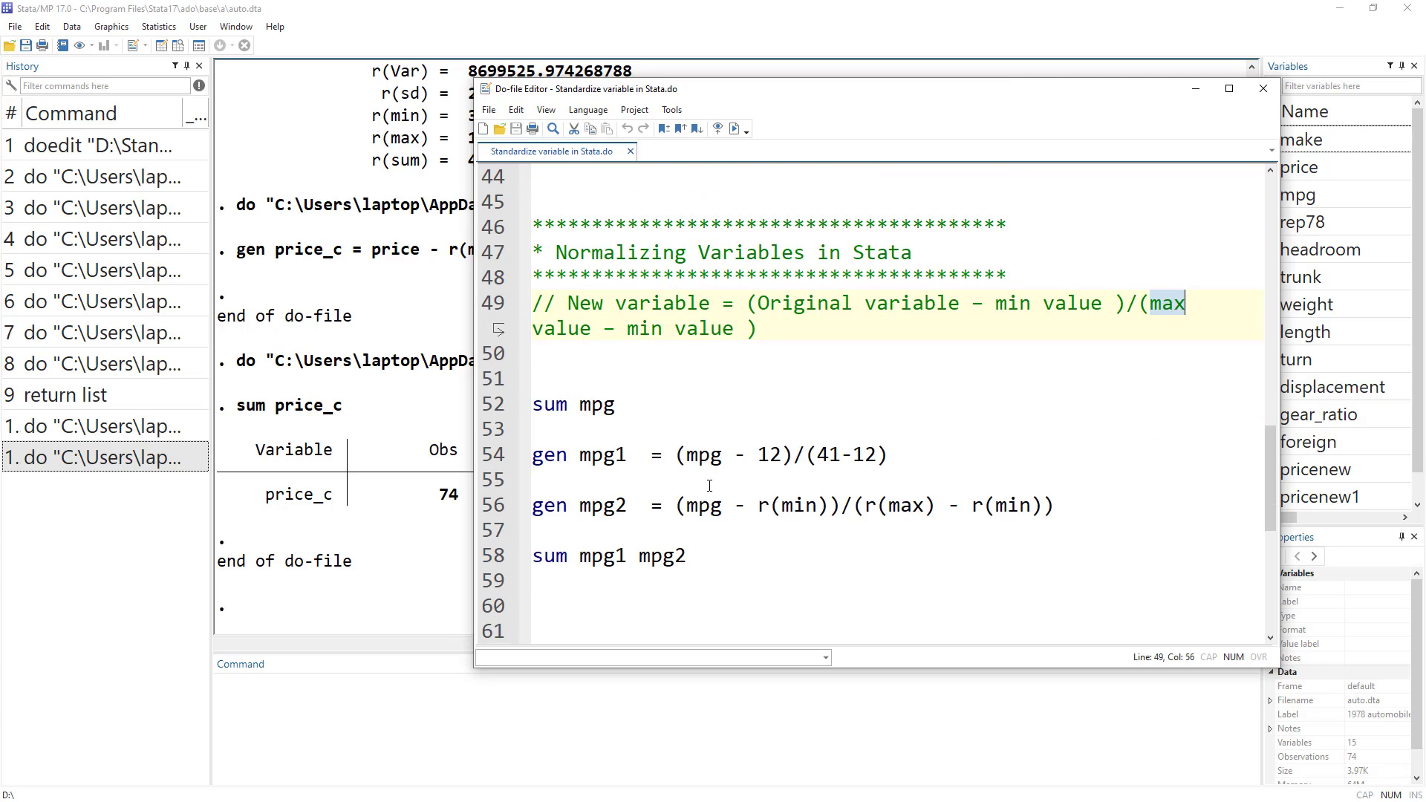
pyautogui.click(487, 408)
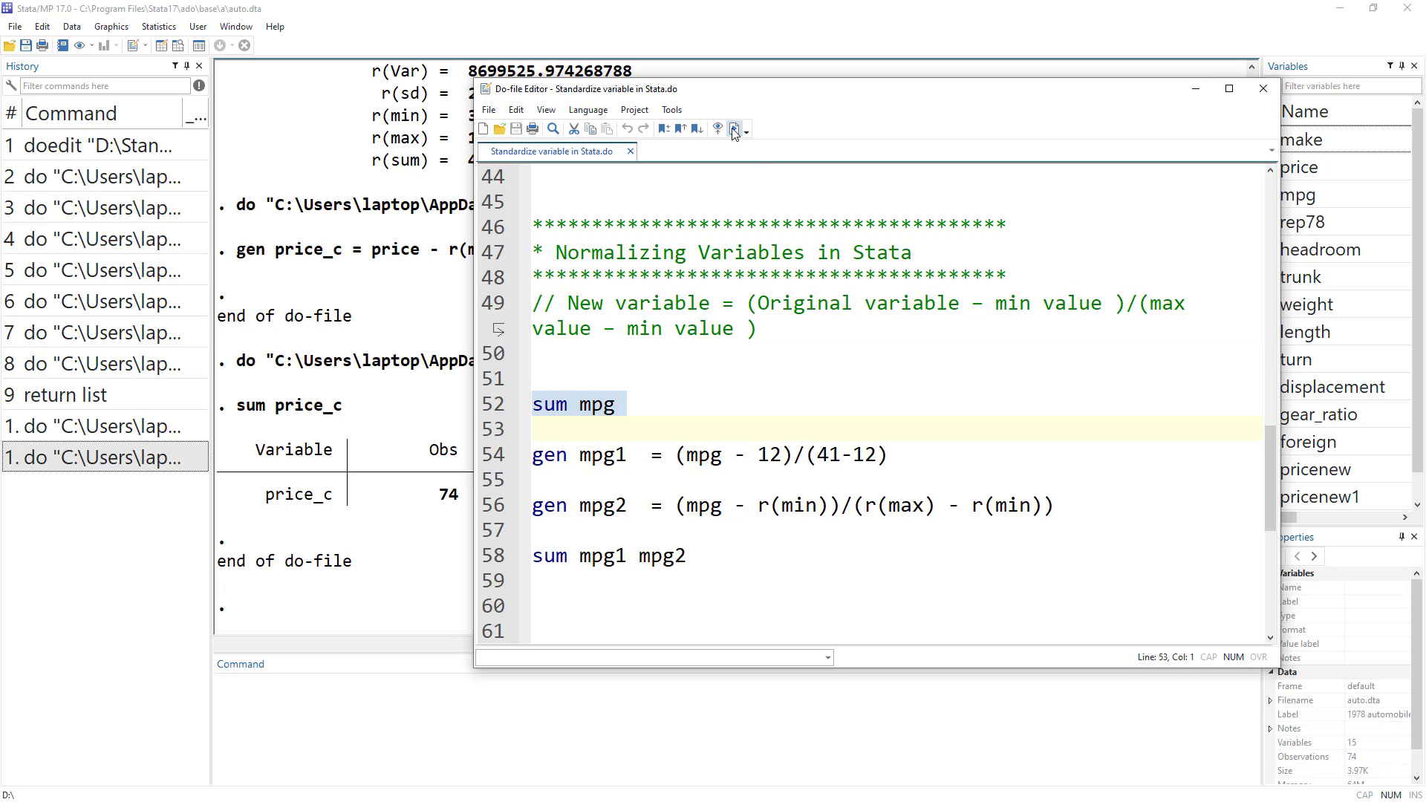
pyautogui.click(734, 130)
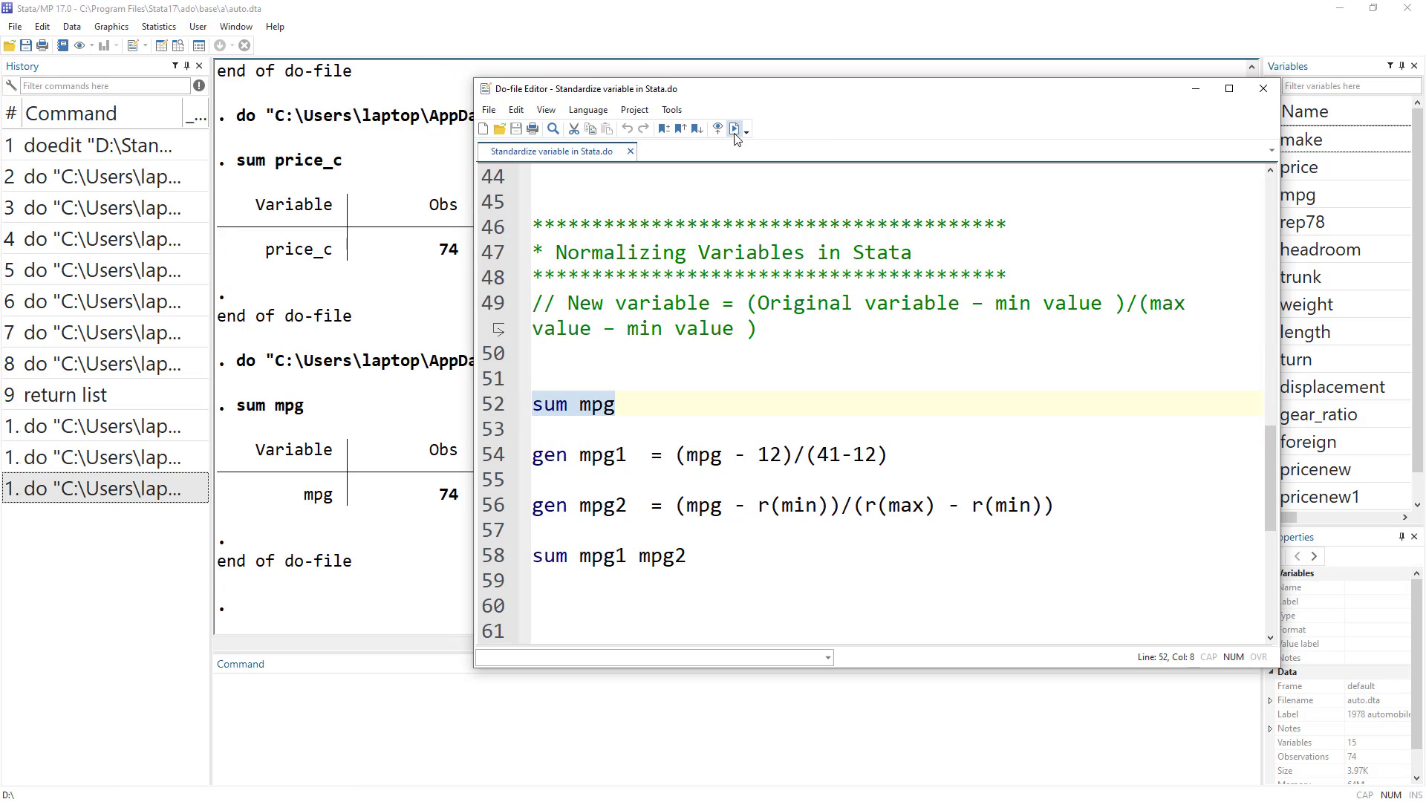
pyautogui.click(406, 563)
pyautogui.moveTo(574, 494); pyautogui.dragTo(527, 494)
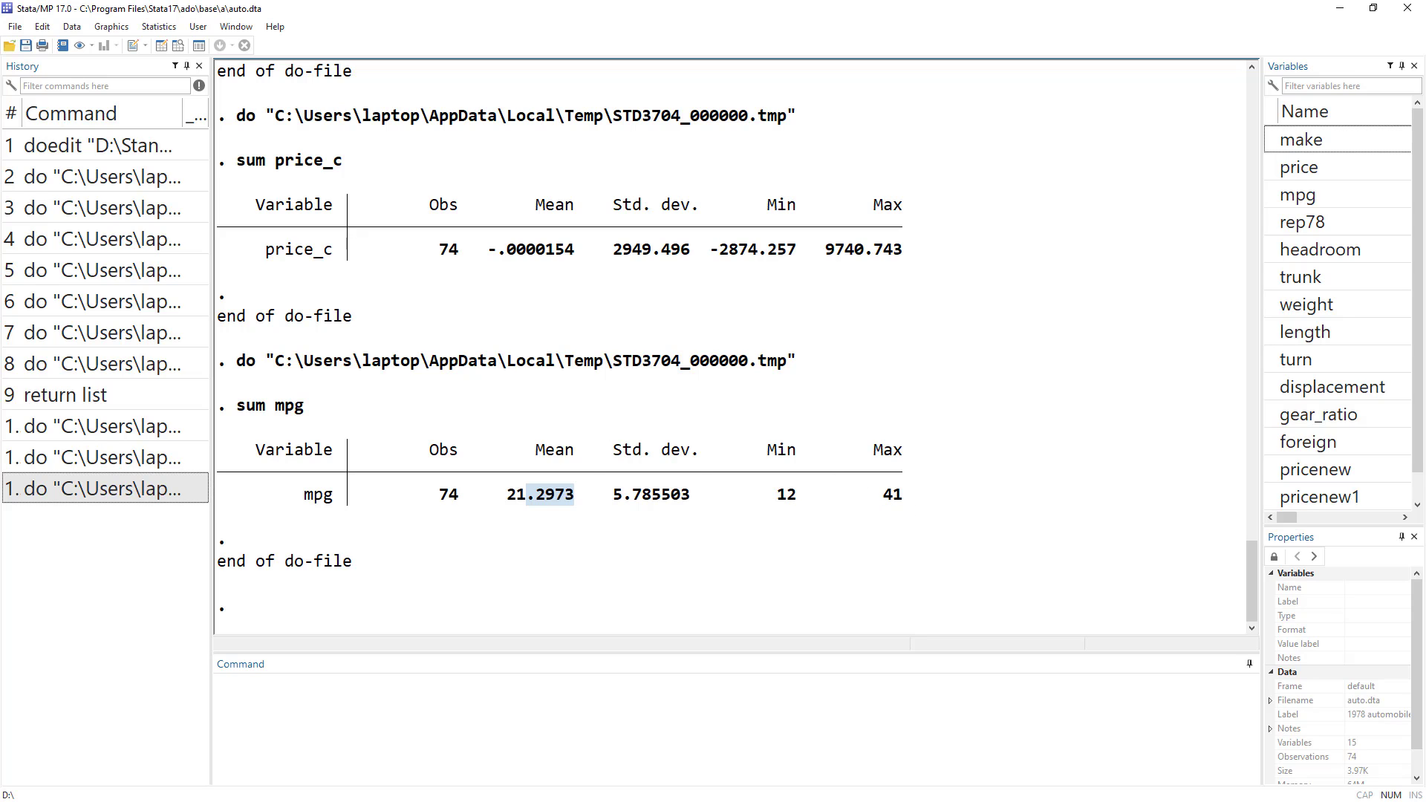
# - Compare the constants in the do-file's mpg1 line with mpg's minimum and maximum in the output, moving the editor window as needed
pyautogui.hotkey('alt', 'Tab')
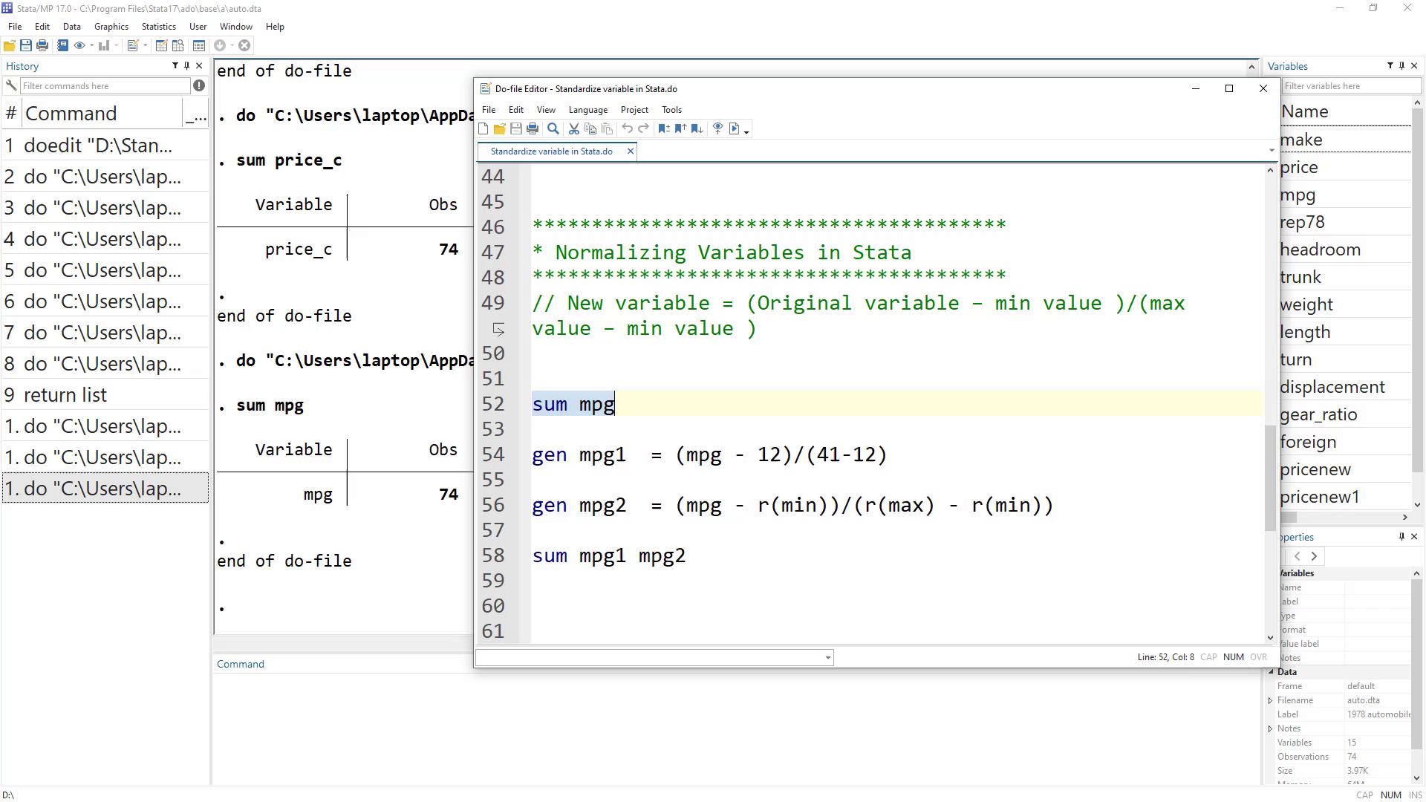
pyautogui.doubleClick(602, 455)
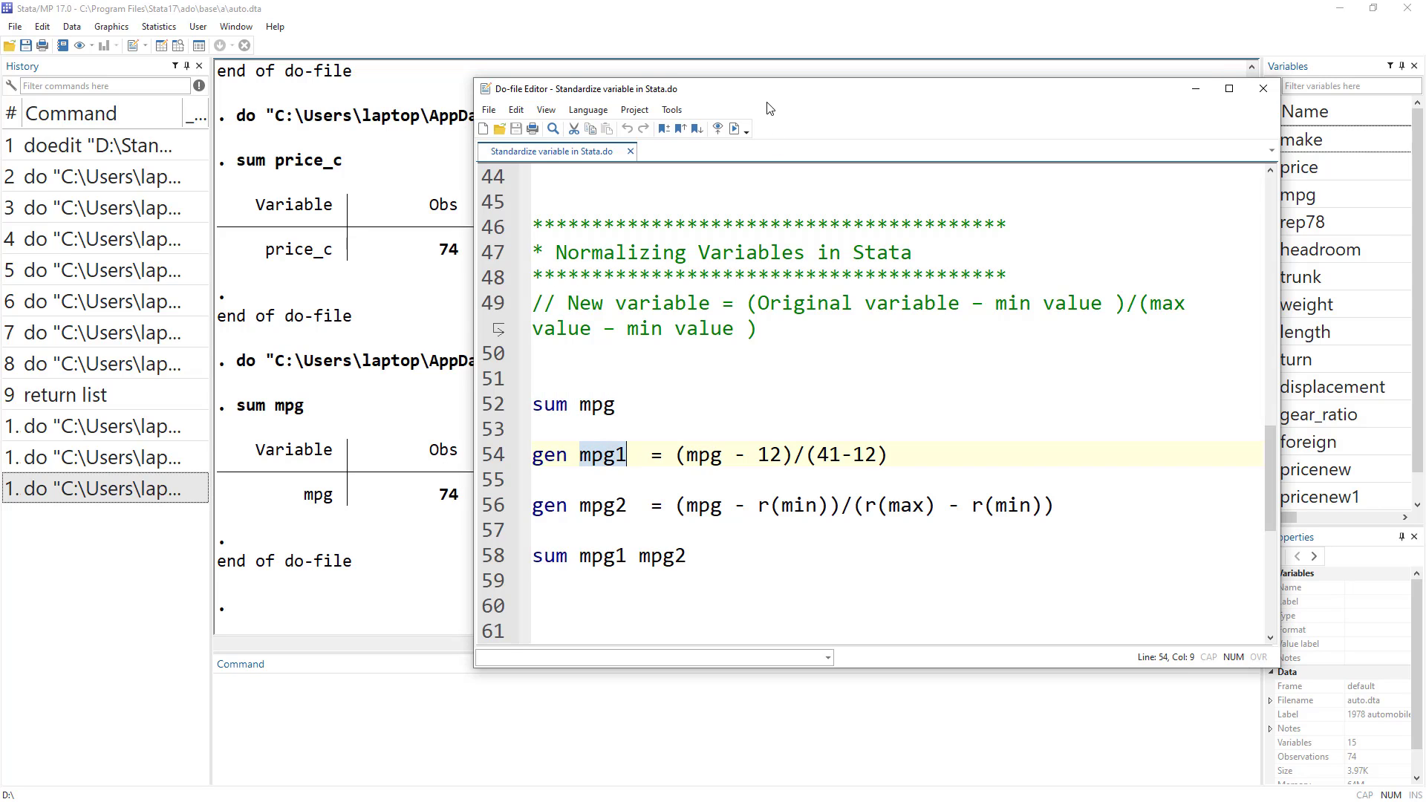
pyautogui.moveTo(771, 104); pyautogui.dragTo(1218, 111)
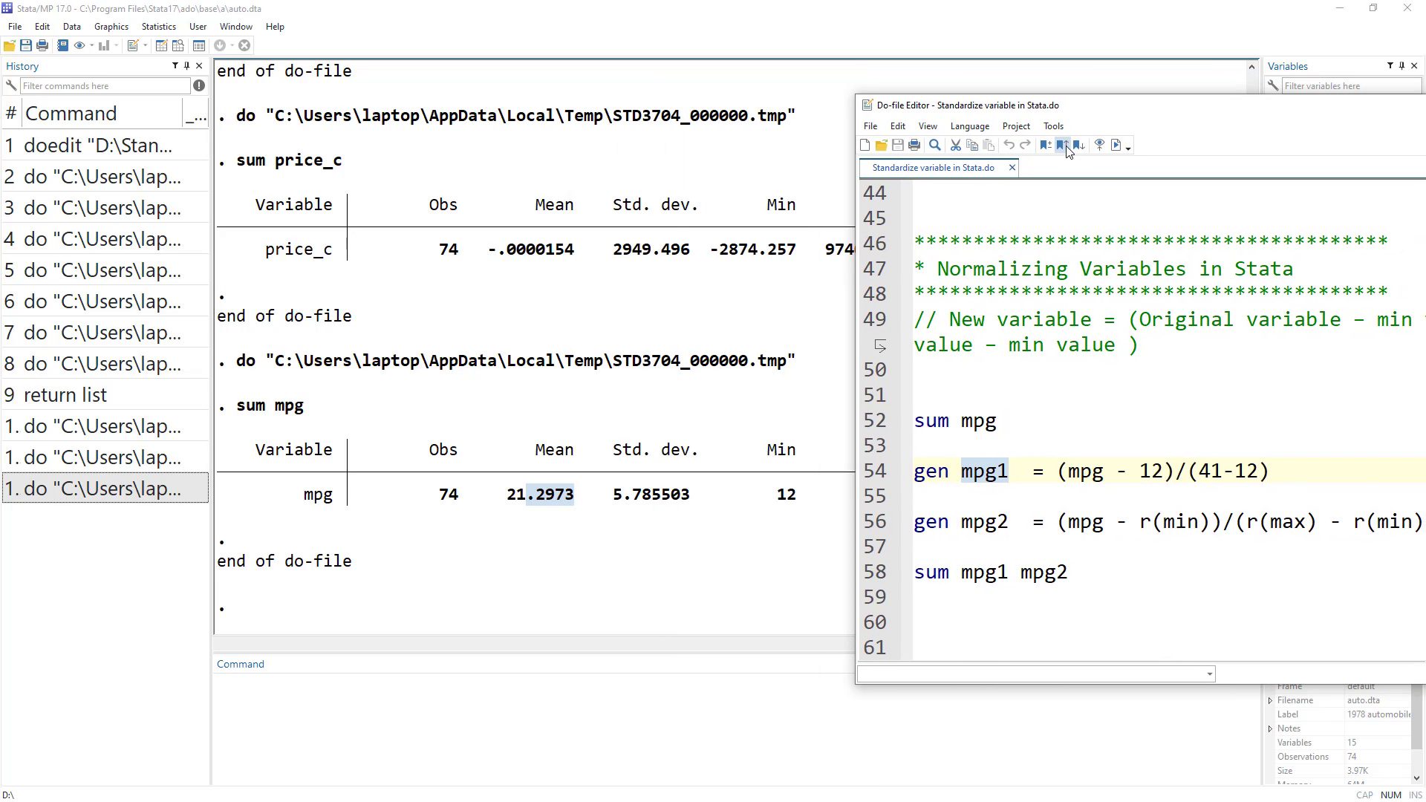
pyautogui.moveTo(1068, 108); pyautogui.dragTo(684, 525)
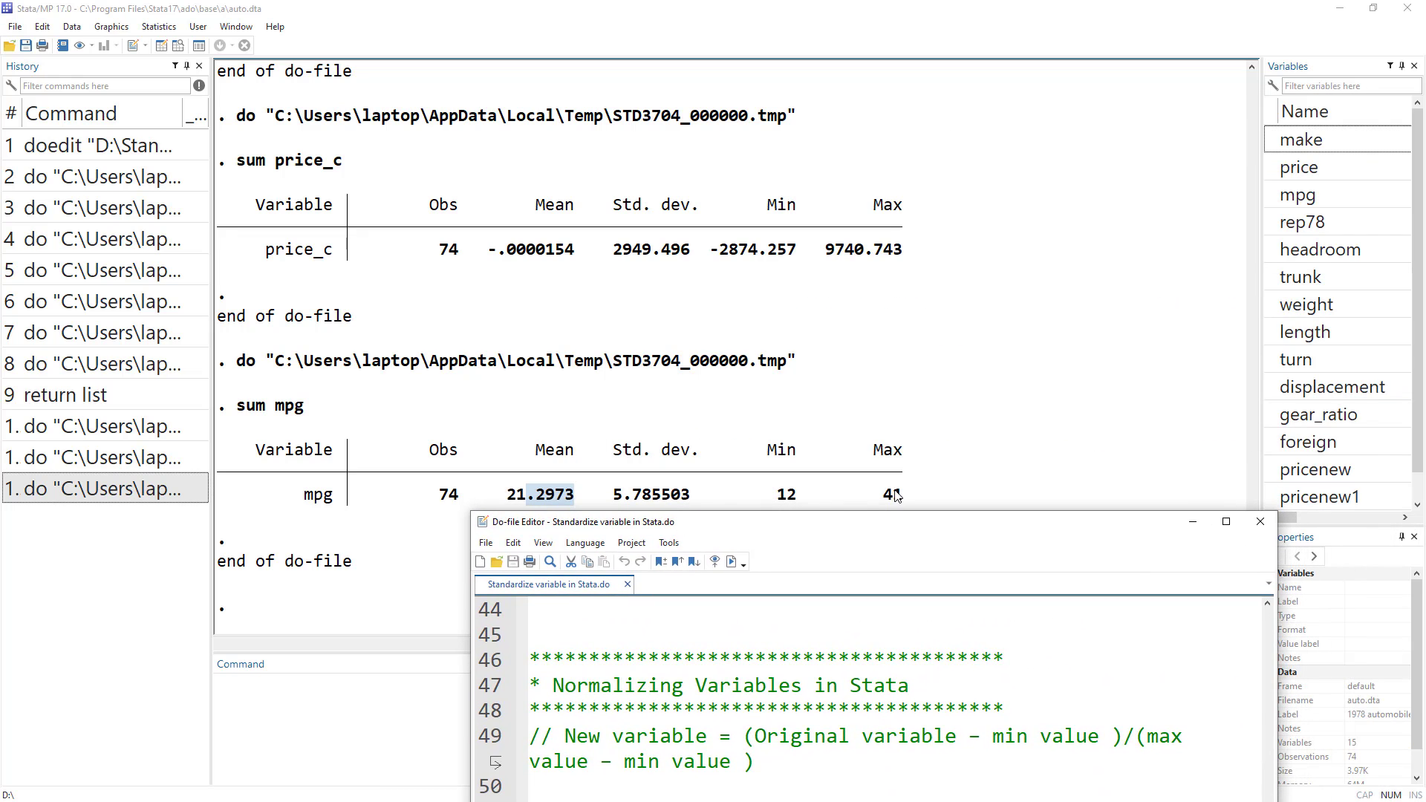
pyautogui.moveTo(807, 529); pyautogui.dragTo(869, 95)
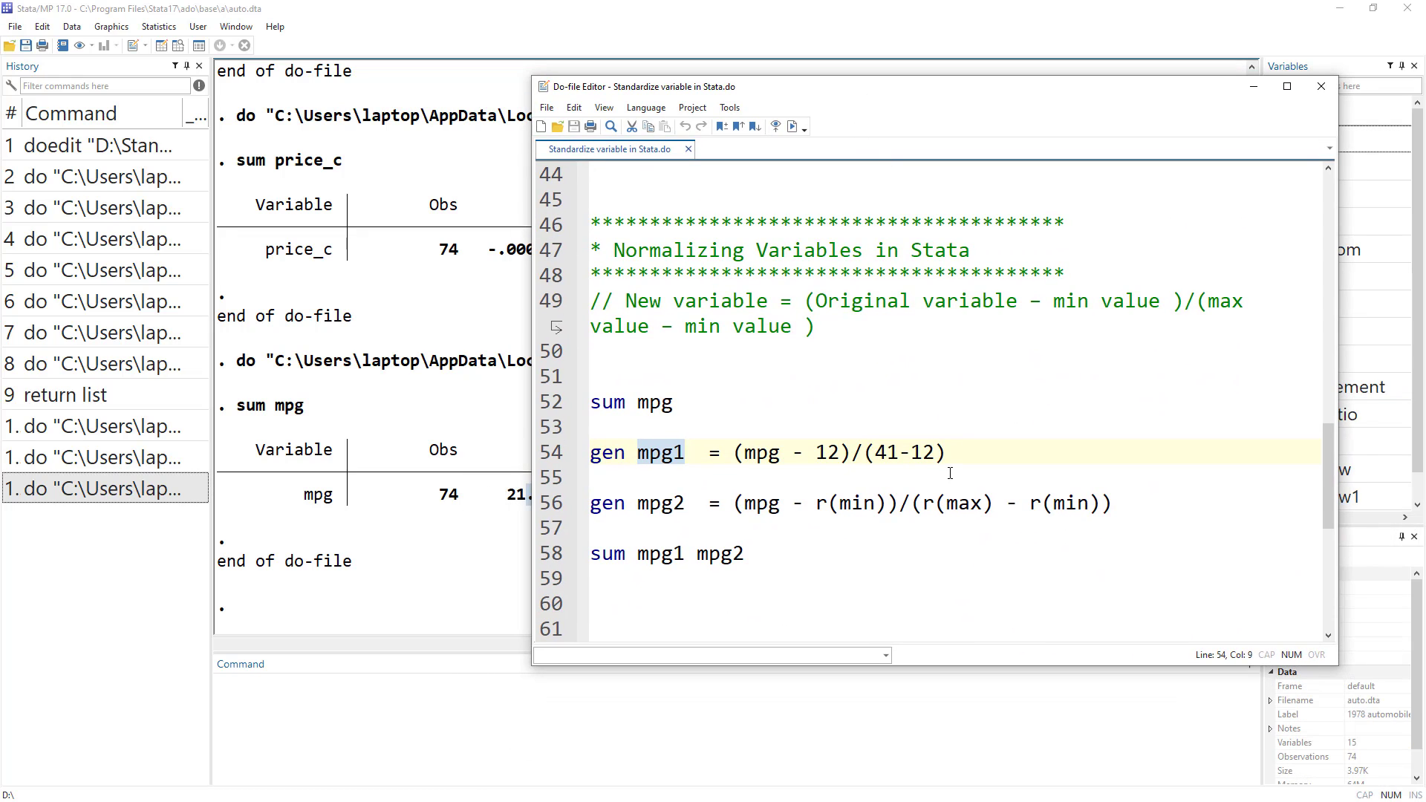
# - Run the two do-file lines that generate mpg1 with typed constants and mpg2 with r(min) and r(max)
pyautogui.moveTo(947, 452); pyautogui.dragTo(590, 452)
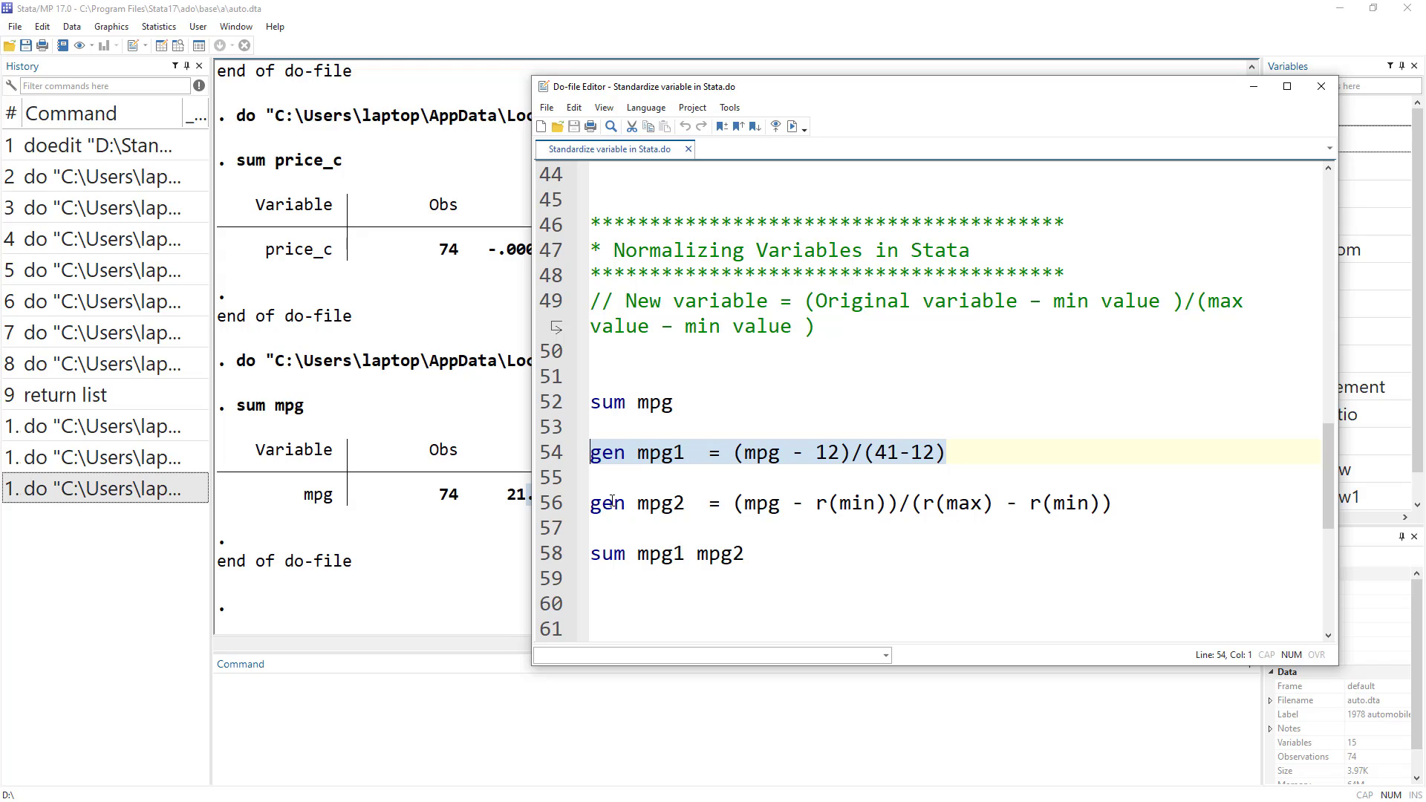
pyautogui.click(552, 455)
pyautogui.doubleClick(855, 503)
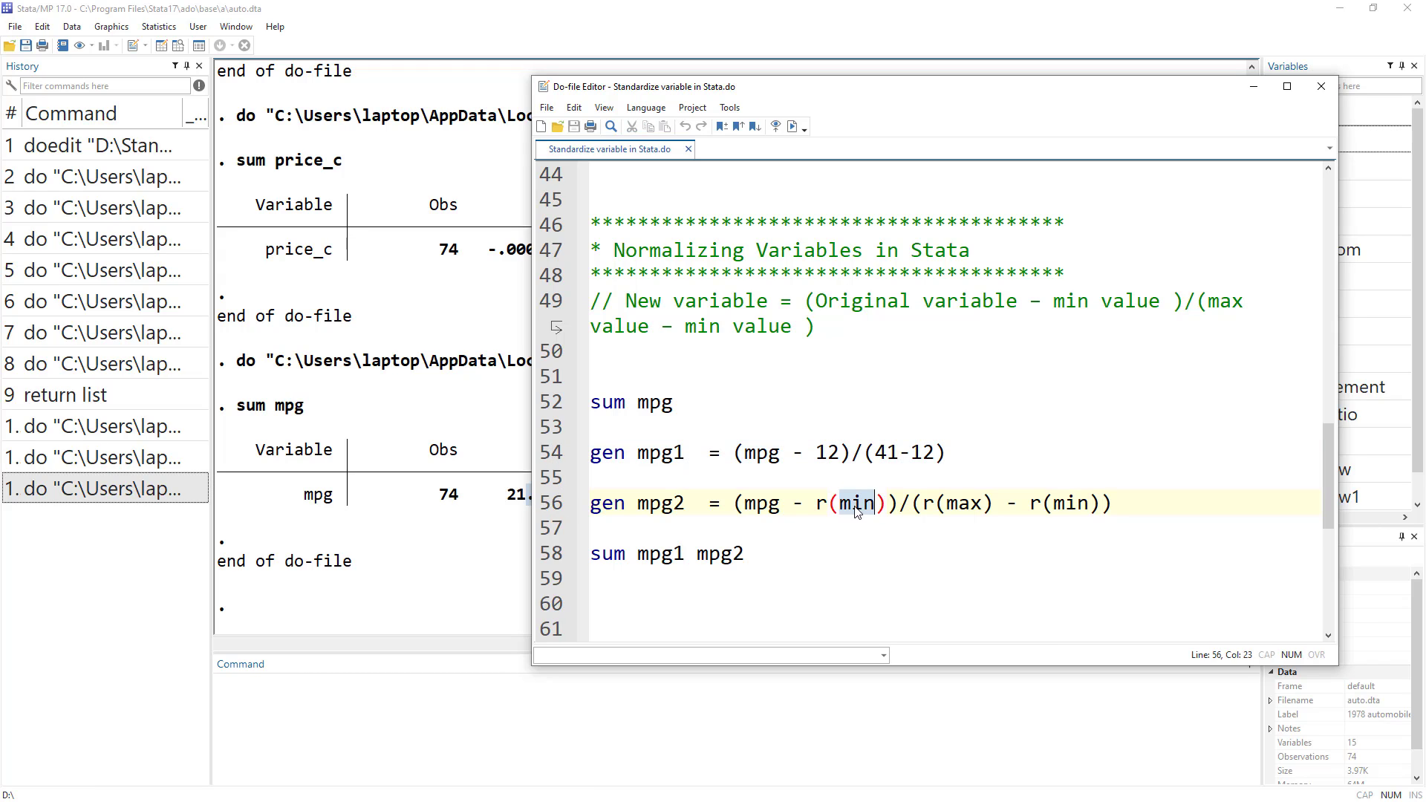
pyautogui.moveTo(557, 454); pyautogui.dragTo(556, 523)
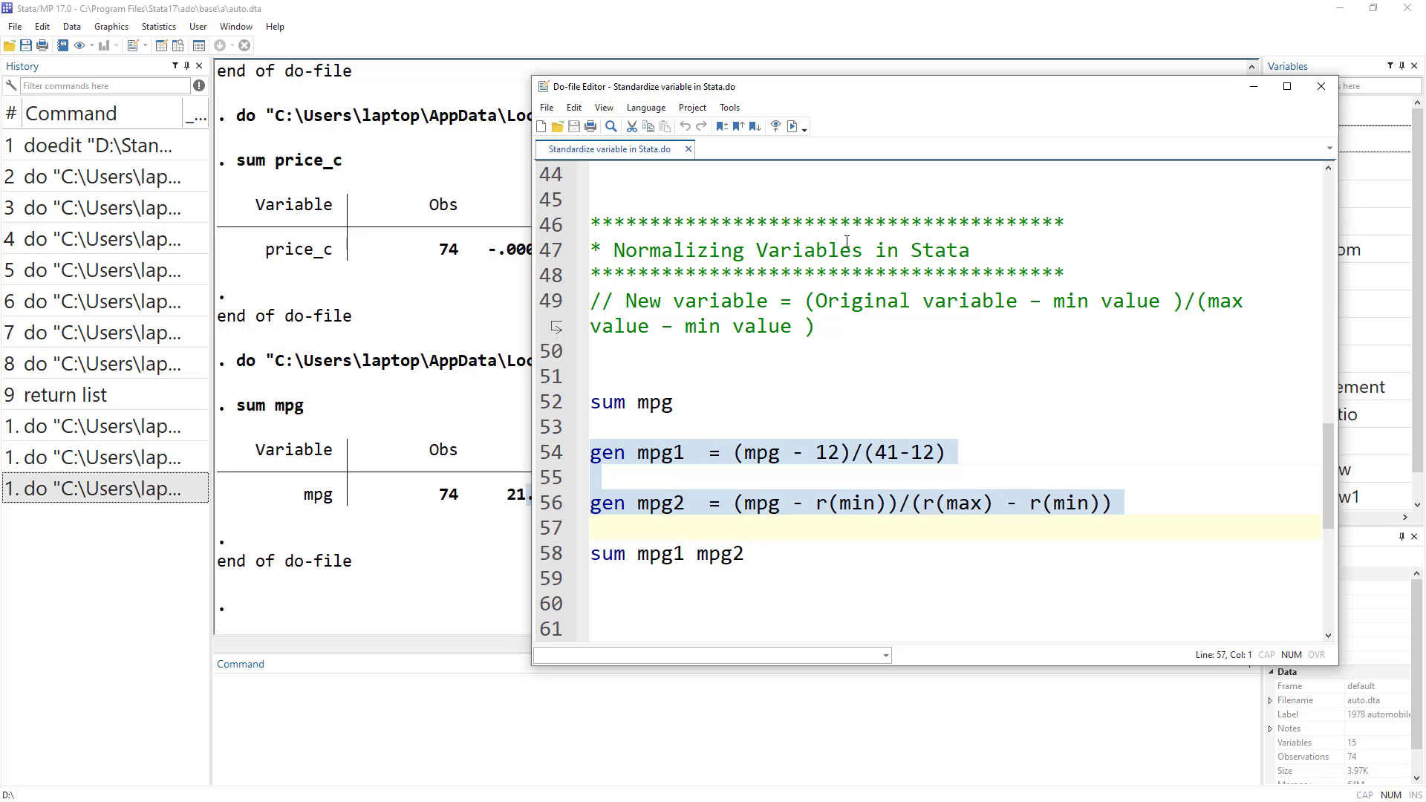
pyautogui.click(791, 126)
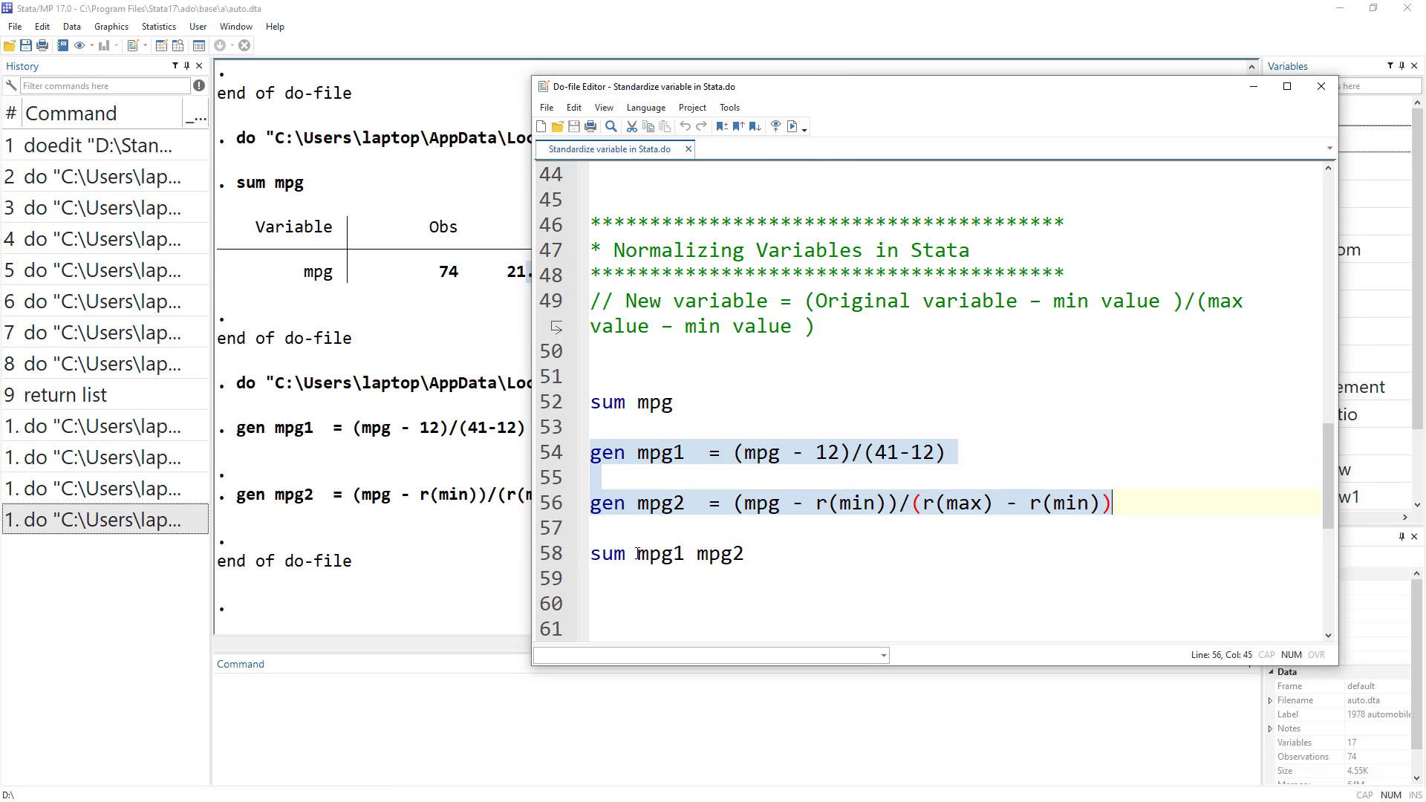
# - Run the "sum mpg1 mpg2" line and bring its summary table into full view
pyautogui.click(553, 553)
pyautogui.click(792, 126)
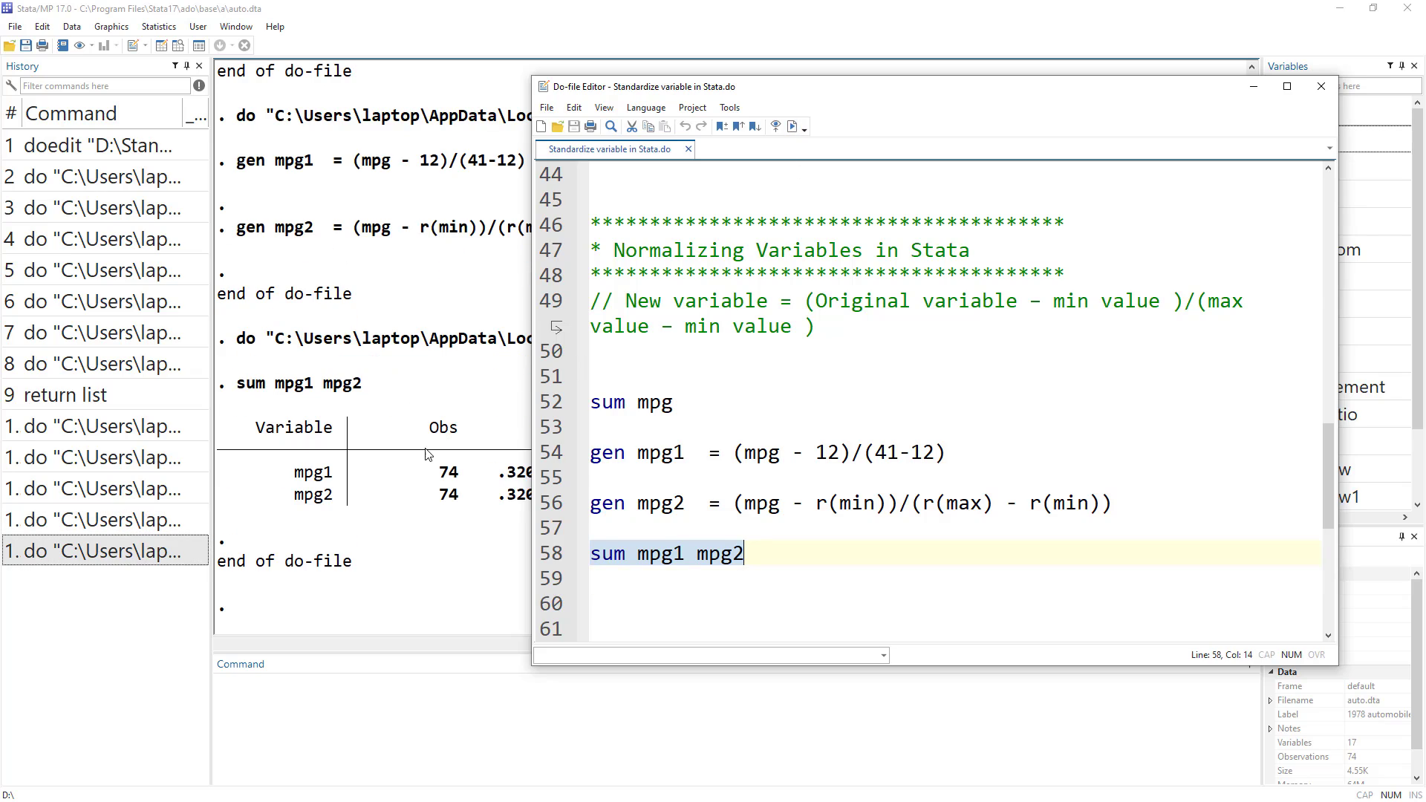
pyautogui.click(520, 479)
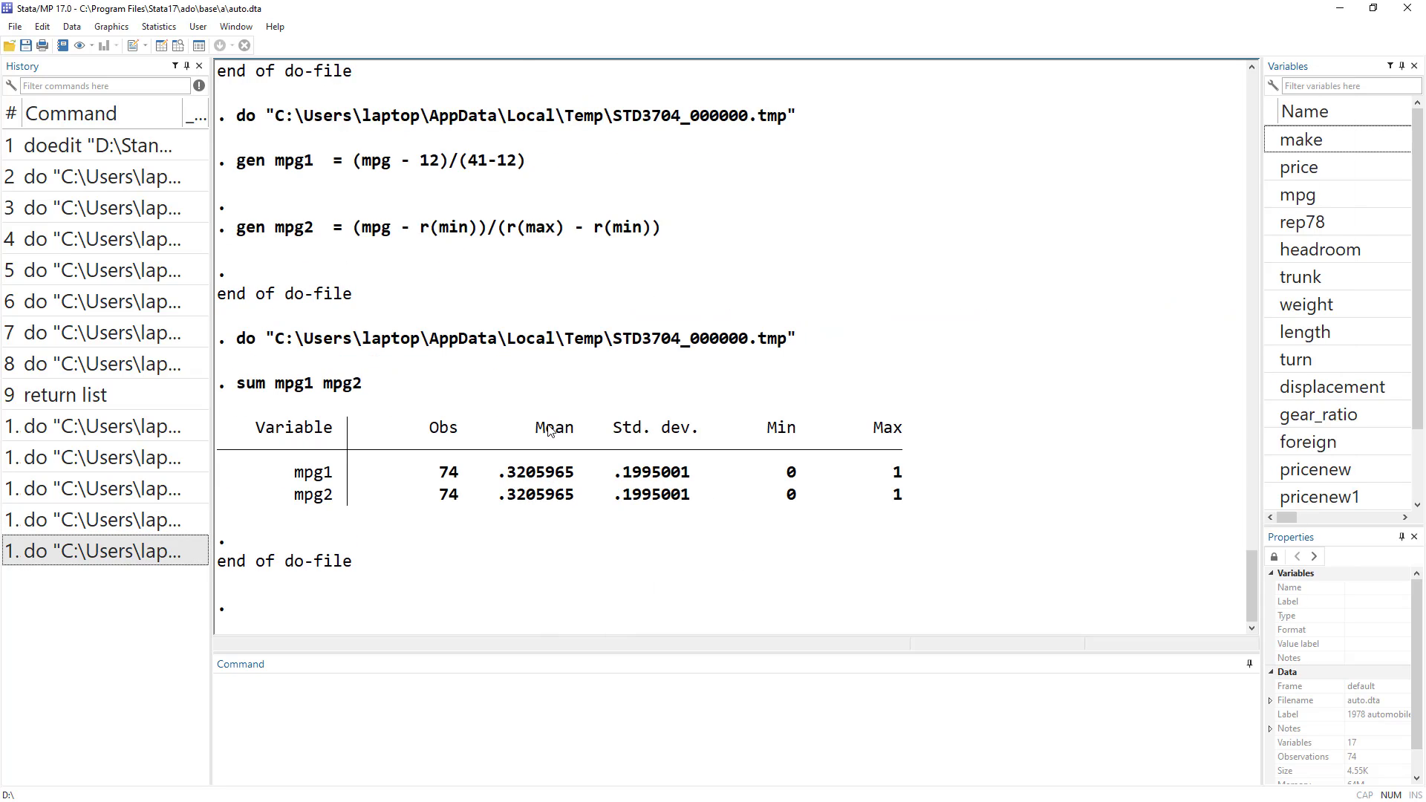
# - Examine the "Center in Stata" section of the do-file, especially the center command and its mpg, price and weight variables
pyautogui.hotkey('alt', 'Tab')
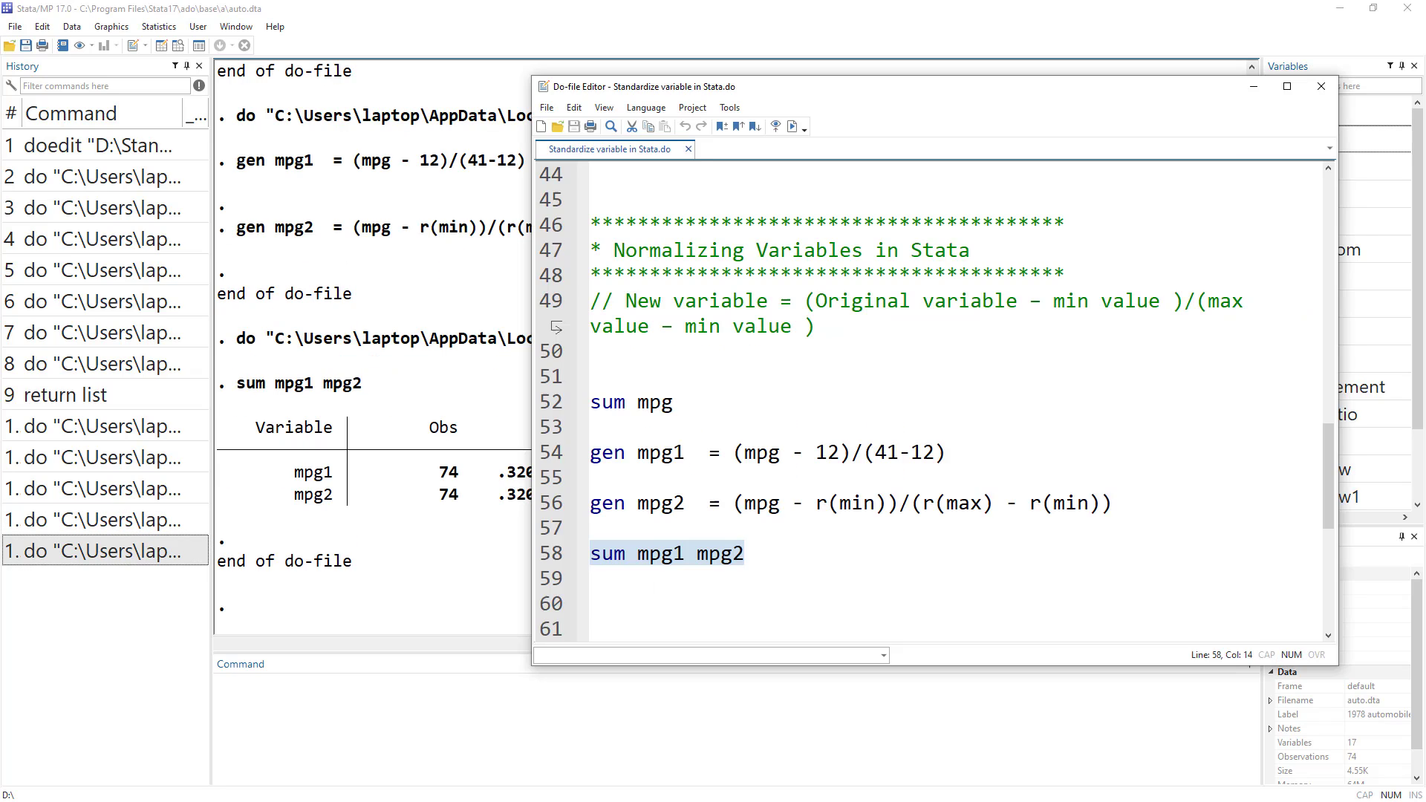
pyautogui.scroll(-1, 714, 431)
pyautogui.scroll(-3, 713, 431)
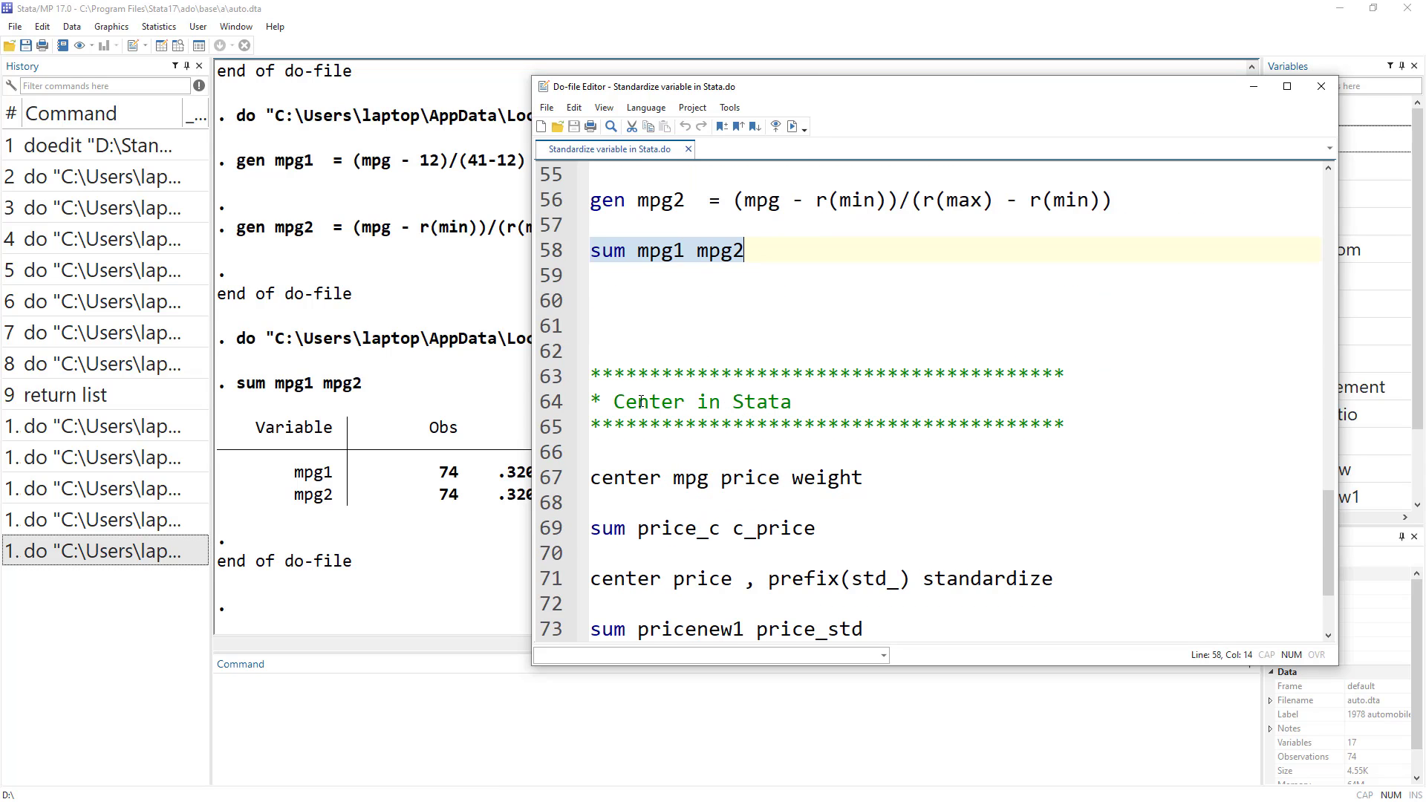
pyautogui.doubleClick(641, 402)
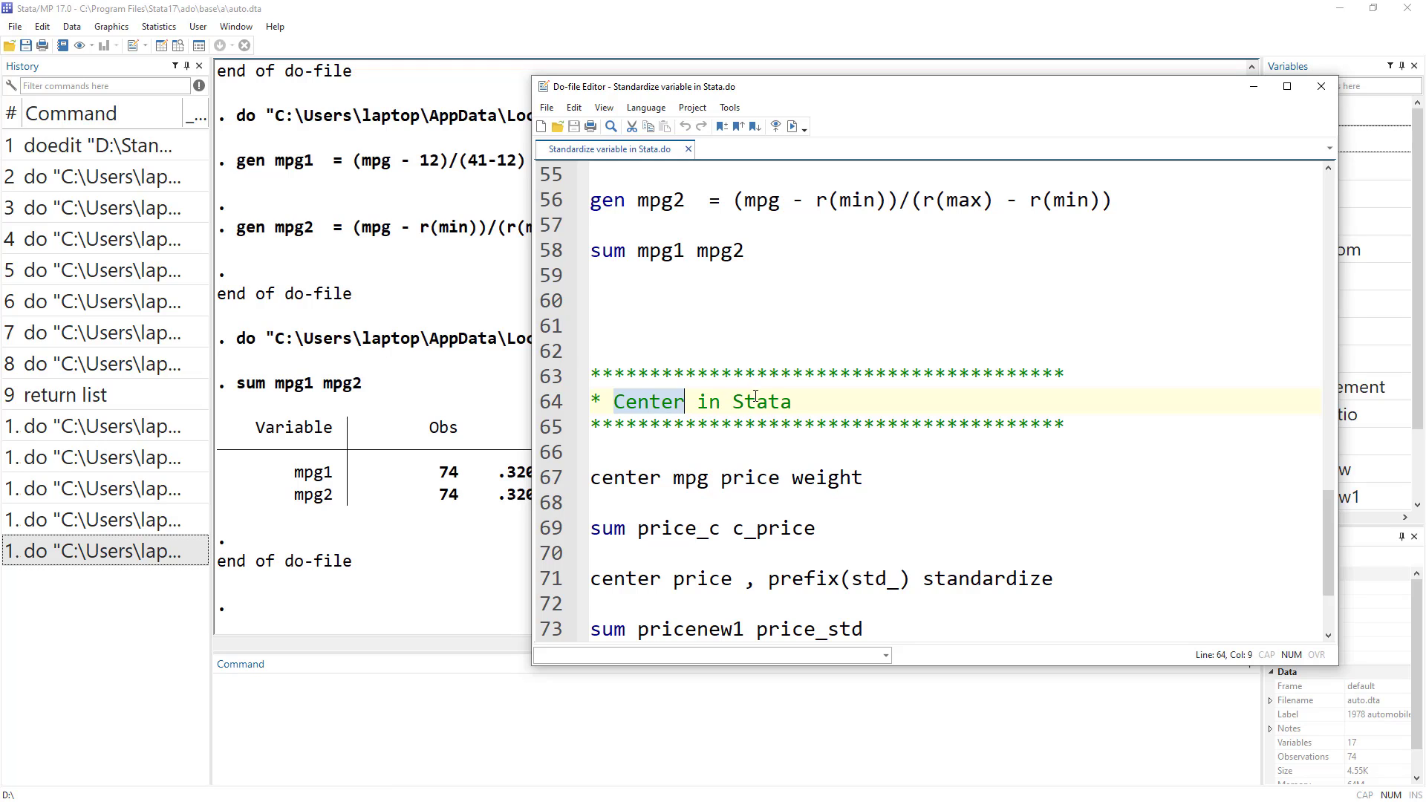
pyautogui.scroll(-1, 755, 396)
pyautogui.doubleClick(620, 405)
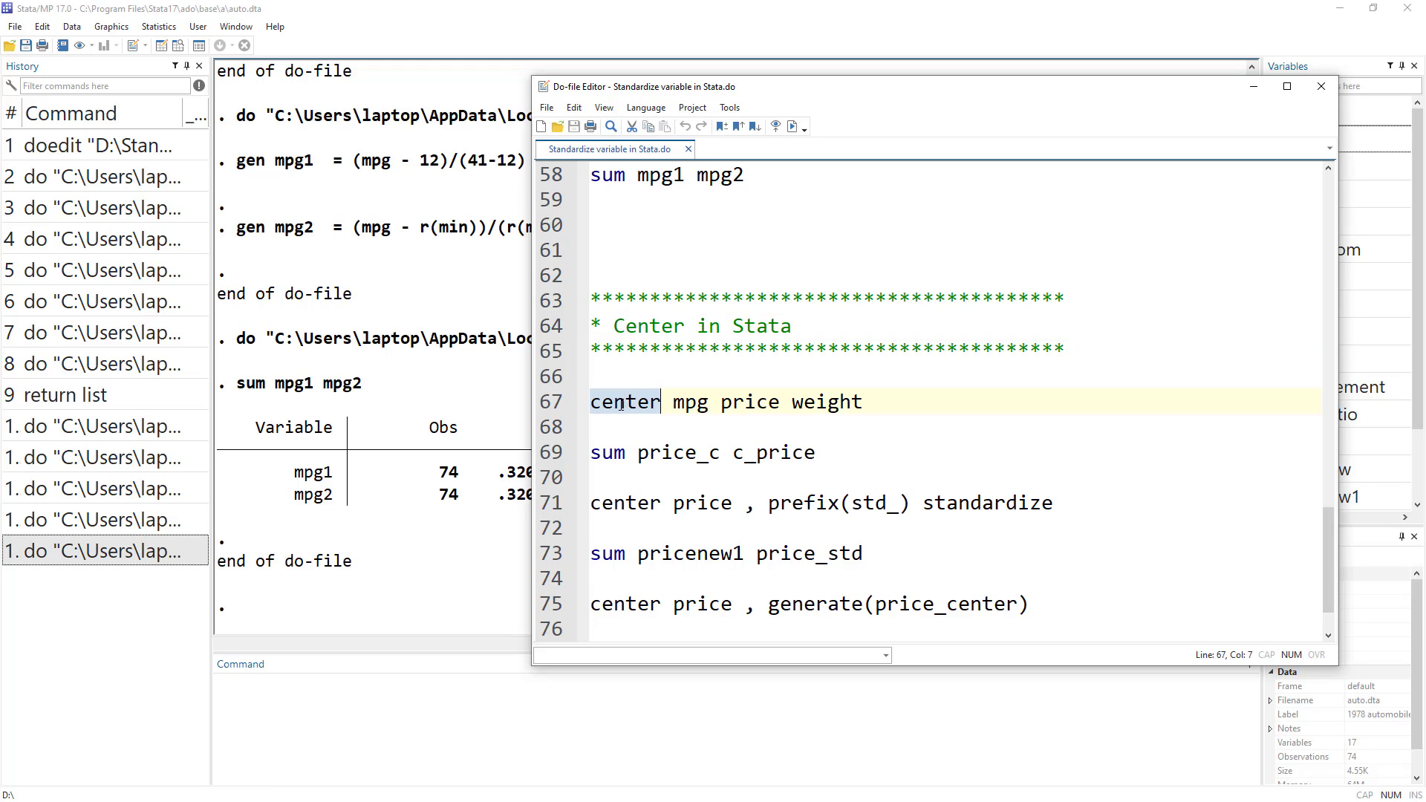
pyautogui.click(689, 402)
pyautogui.moveTo(689, 402); pyautogui.dragTo(890, 401)
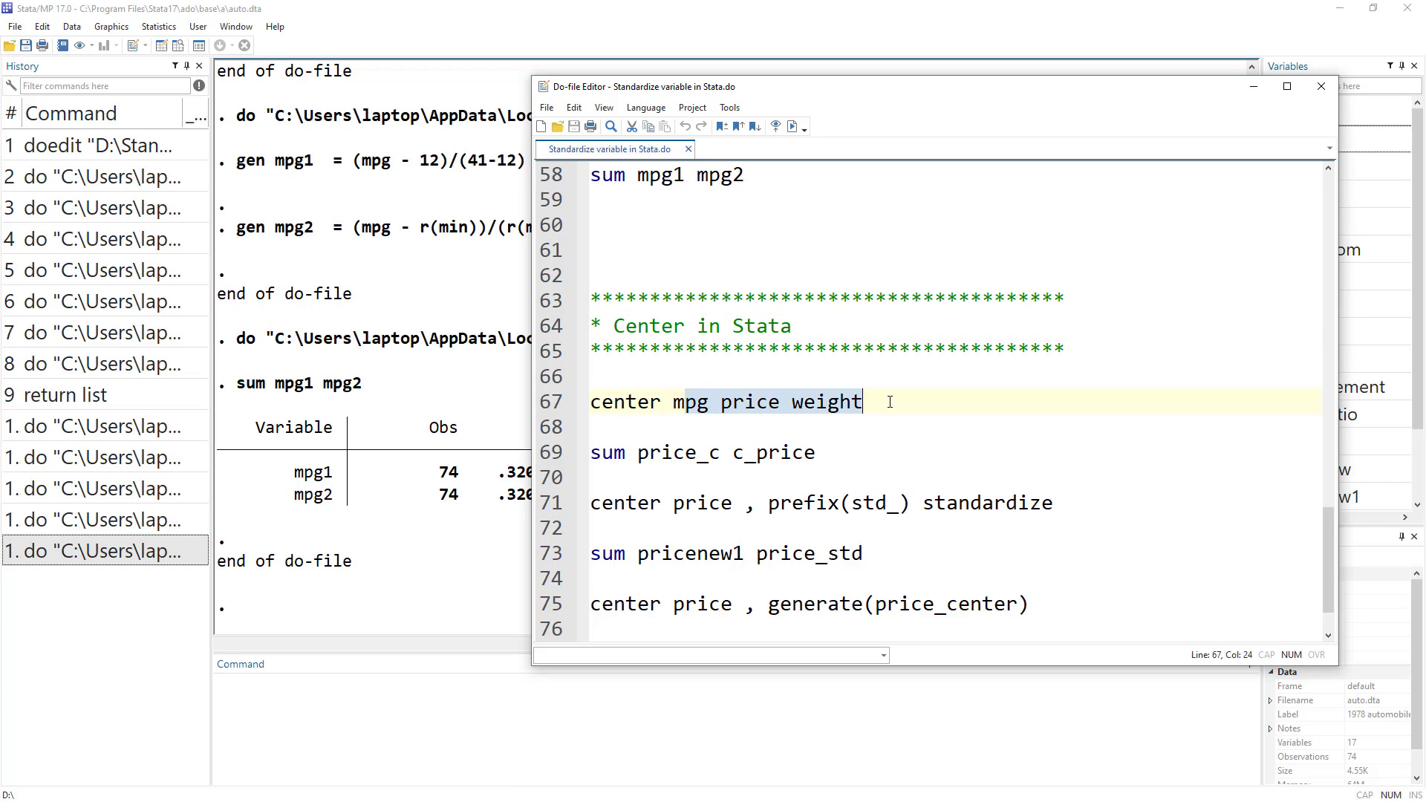
# - Run only the "center mpg price weight" line and check the end of the variable list for the generated variables
pyautogui.click(540, 404)
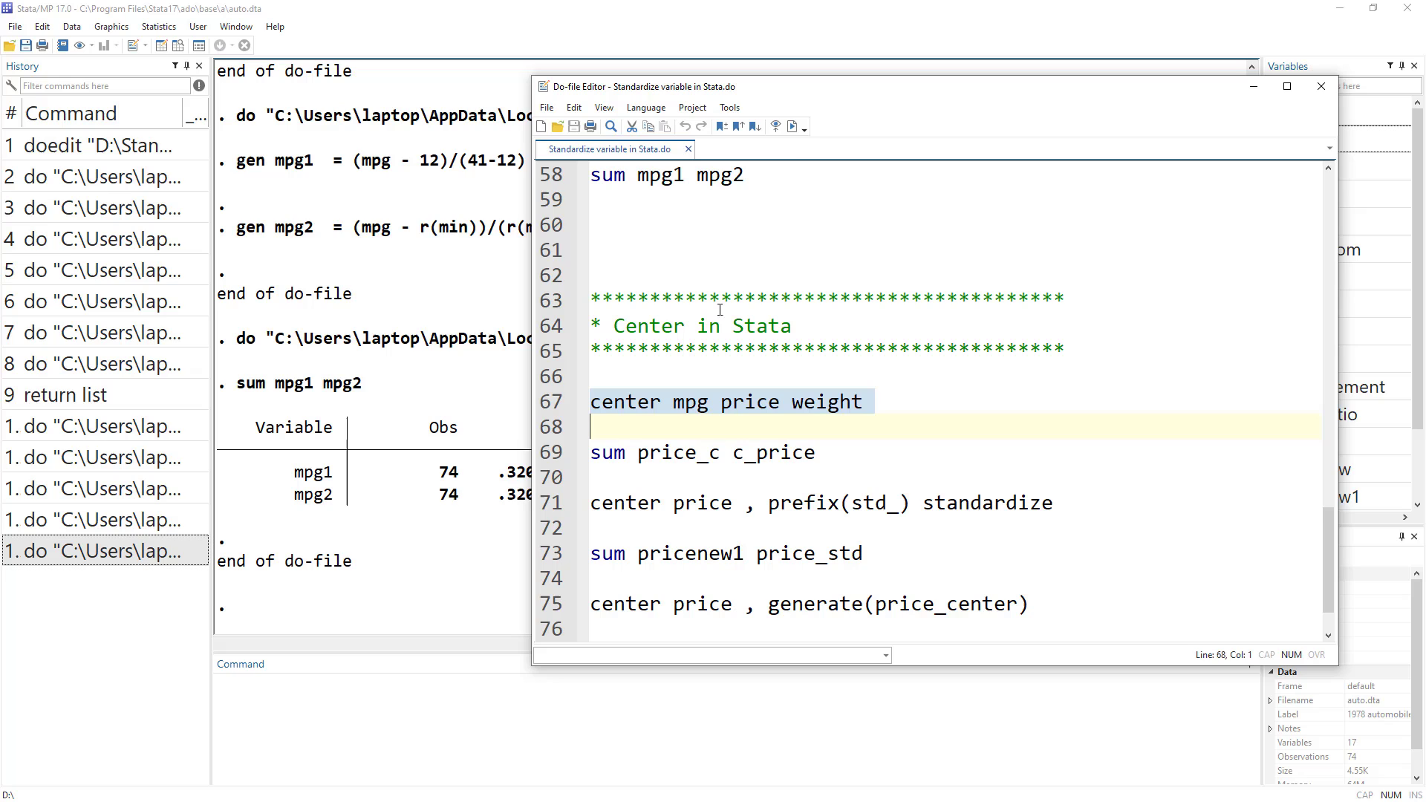
pyautogui.click(792, 127)
pyautogui.click(488, 515)
pyautogui.scroll(-2, 1382, 375)
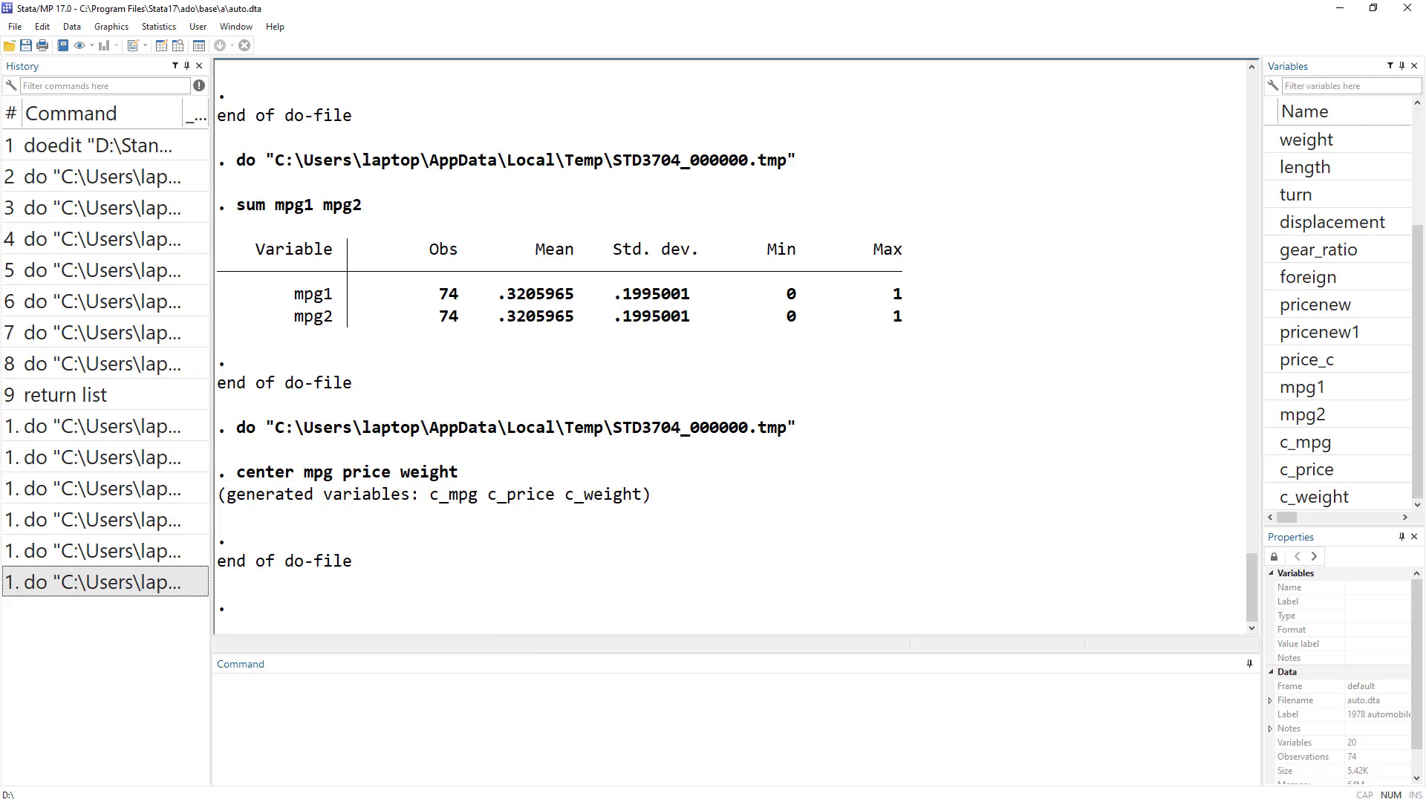
# - Move the do-file editor clear of the variable list and run only the "sum price_c c_price" line
pyautogui.hotkey('alt', 'Tab')
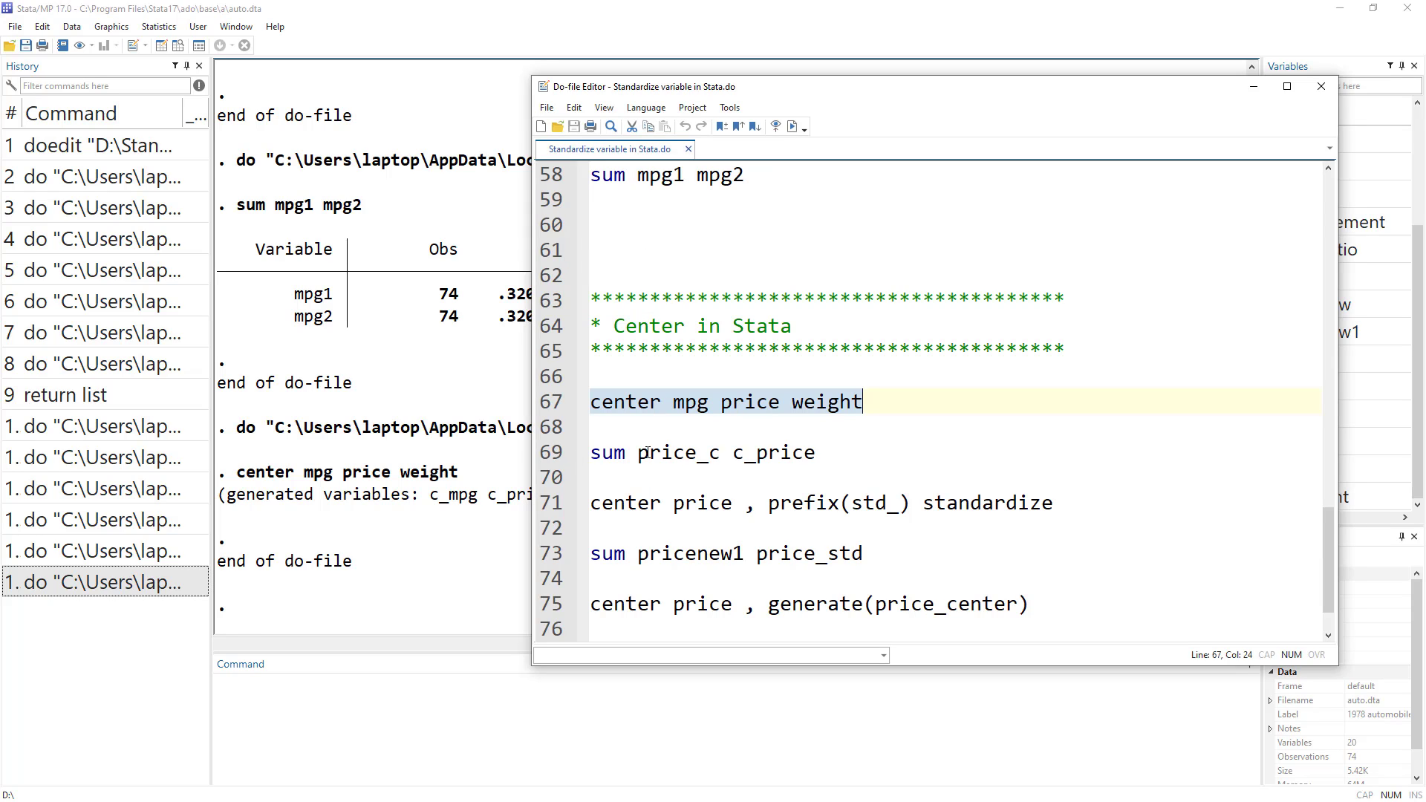
pyautogui.doubleClick(657, 452)
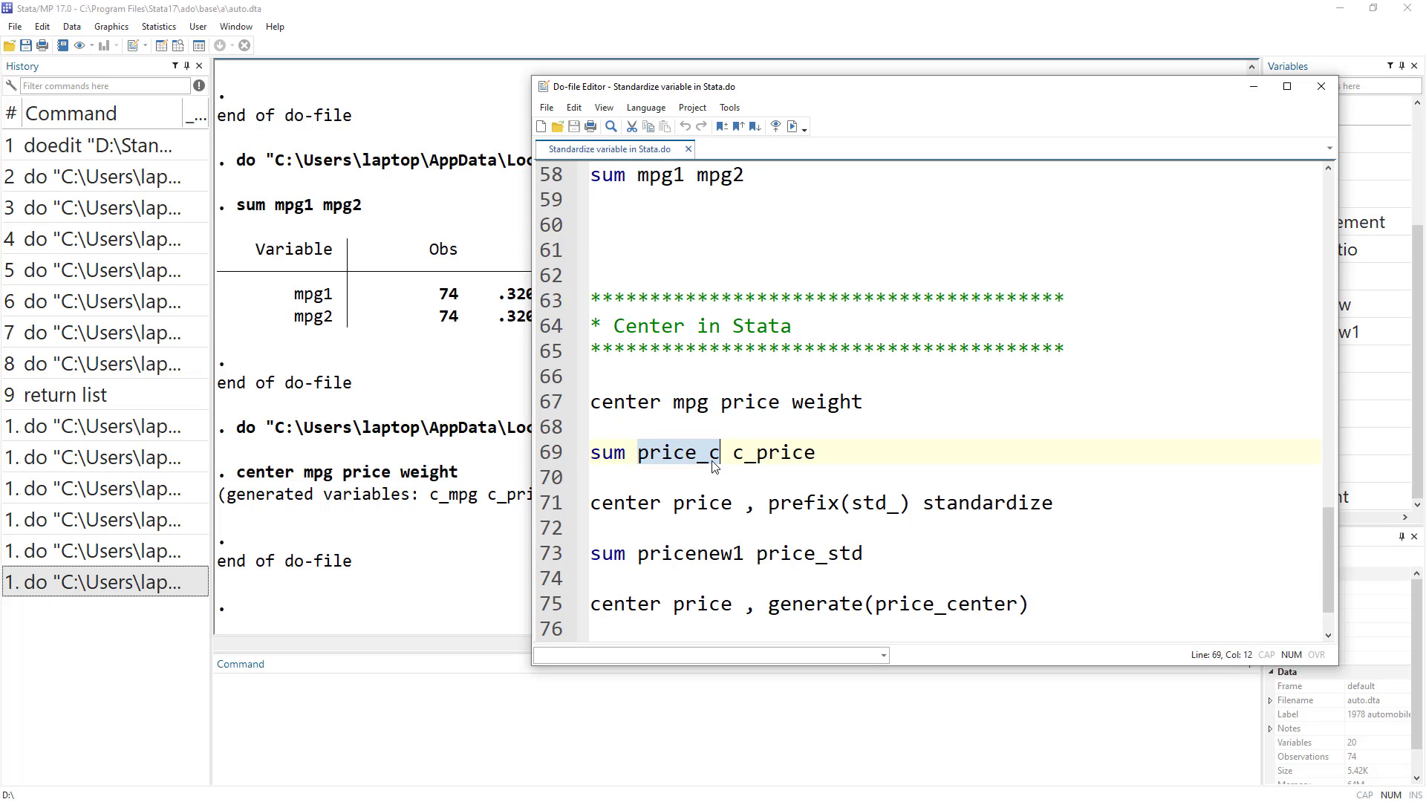
pyautogui.doubleClick(755, 452)
pyautogui.moveTo(925, 94); pyautogui.dragTo(767, 73)
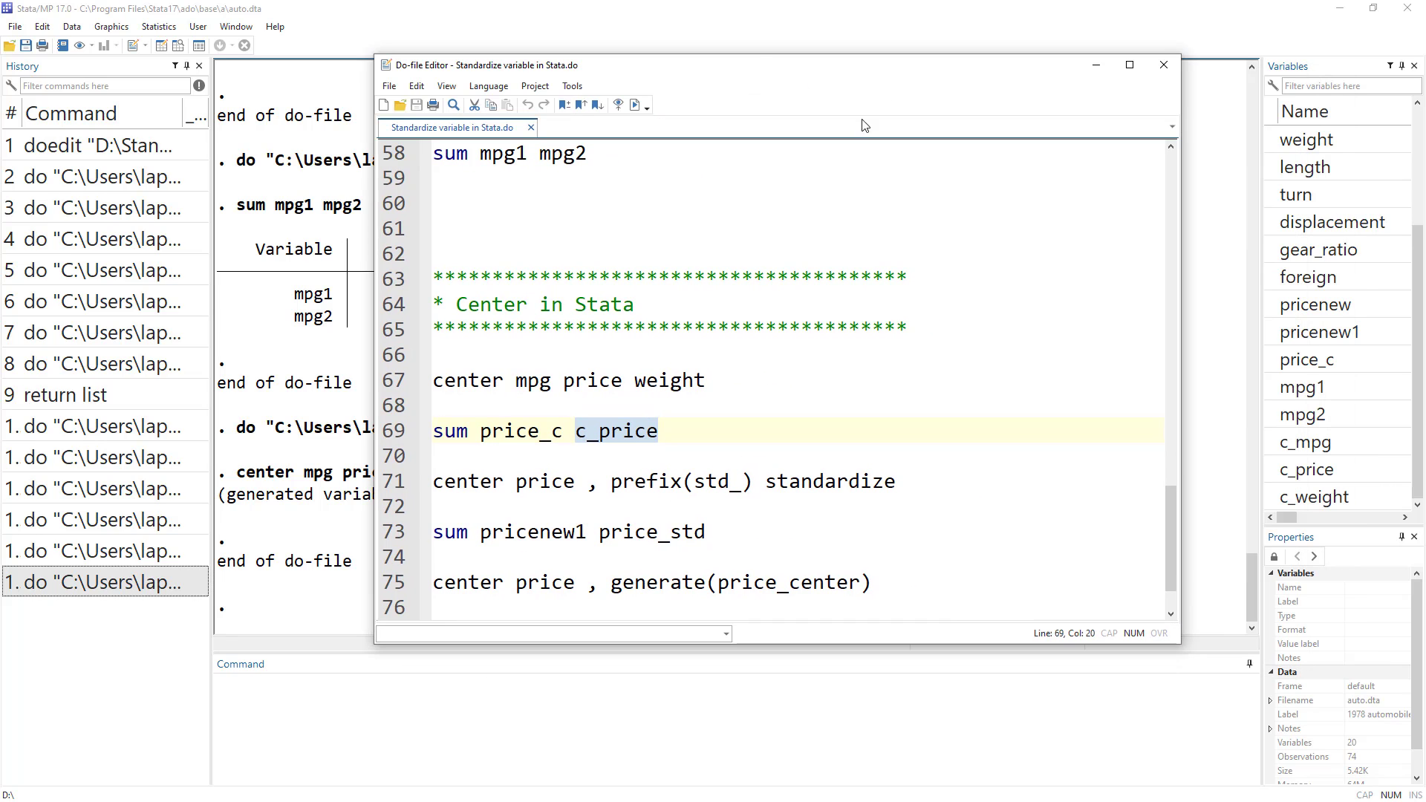
pyautogui.click(396, 430)
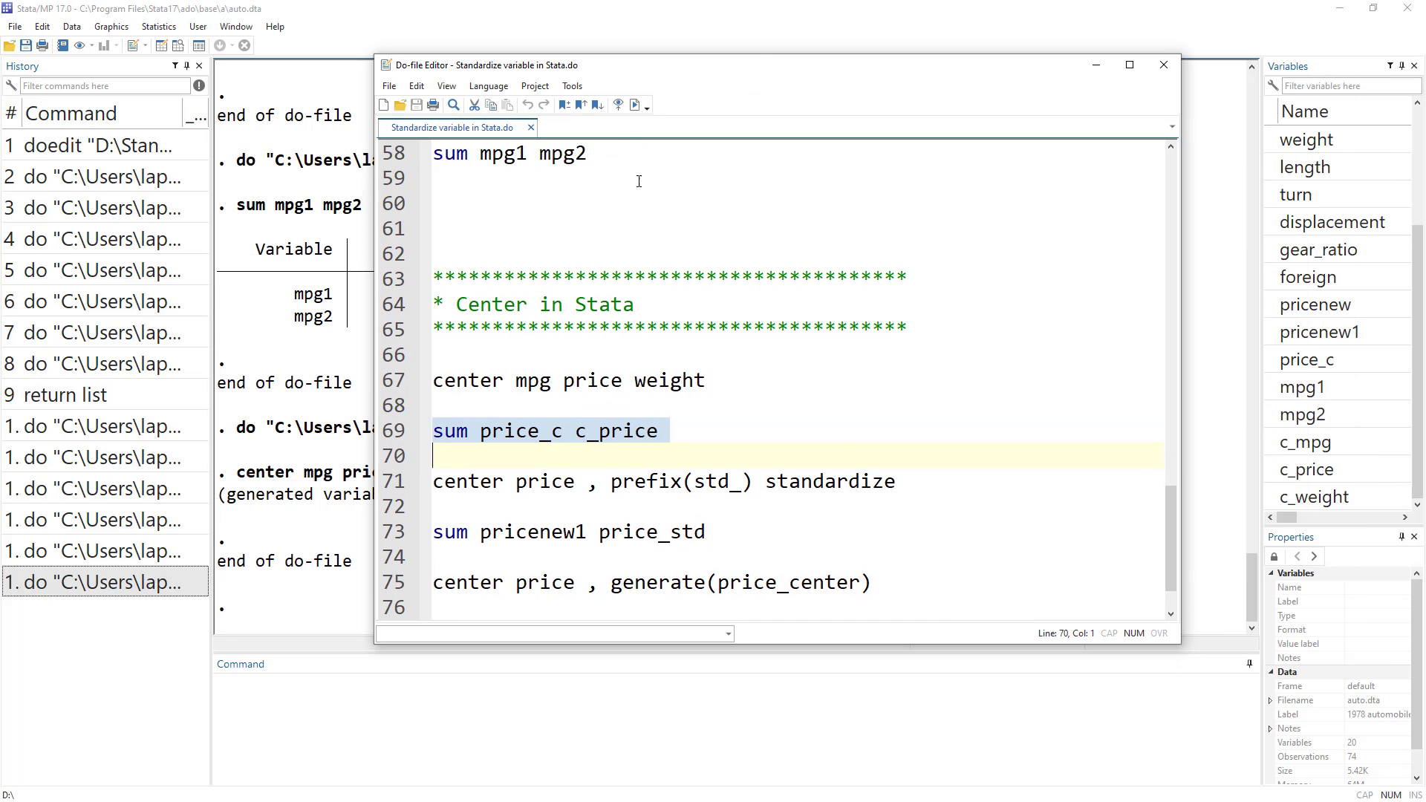
pyautogui.click(635, 105)
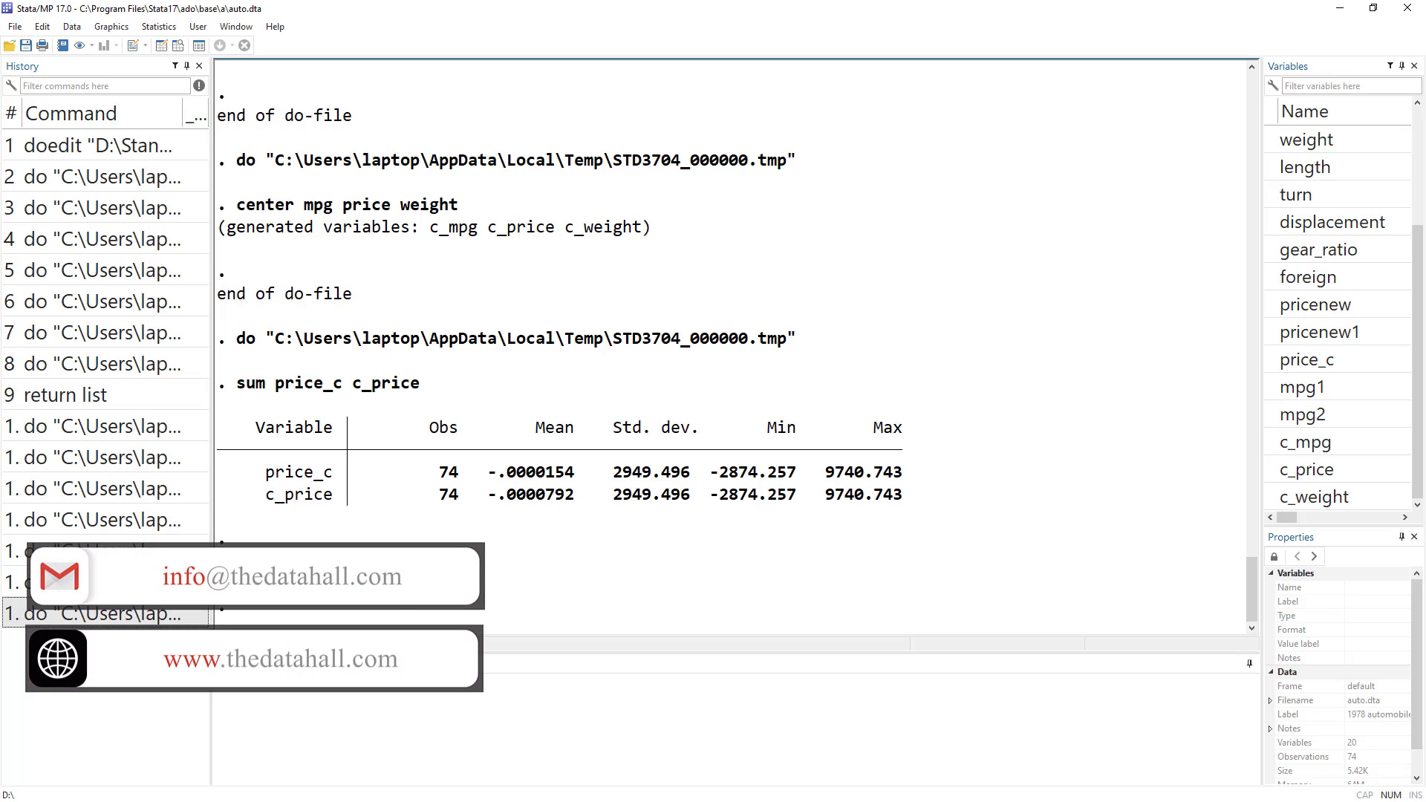
# - Run only the do-file line "center price , prefix(std_) standardize" to generate a standardized price variable
pyautogui.hotkey('alt', 'Tab')
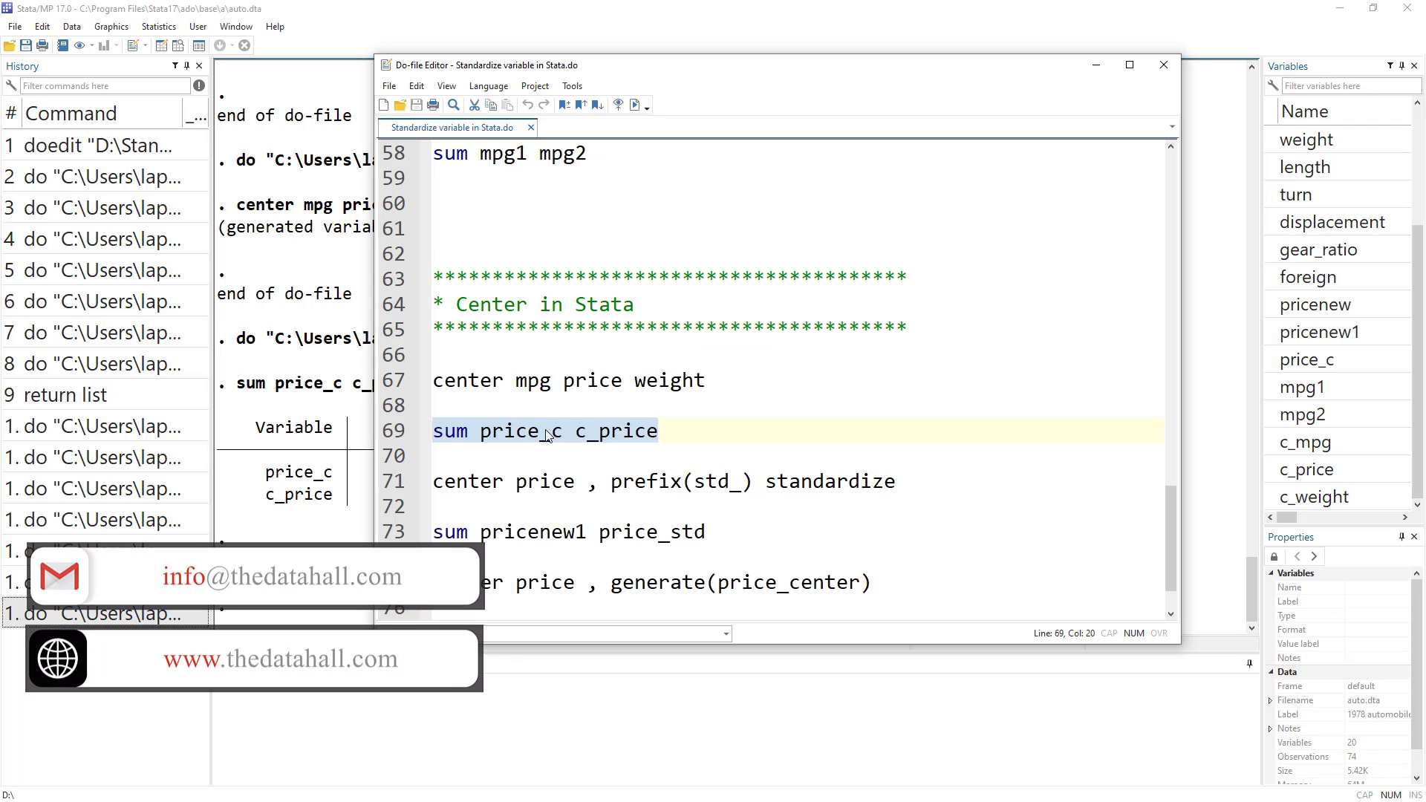
pyautogui.scroll(-1, 628, 385)
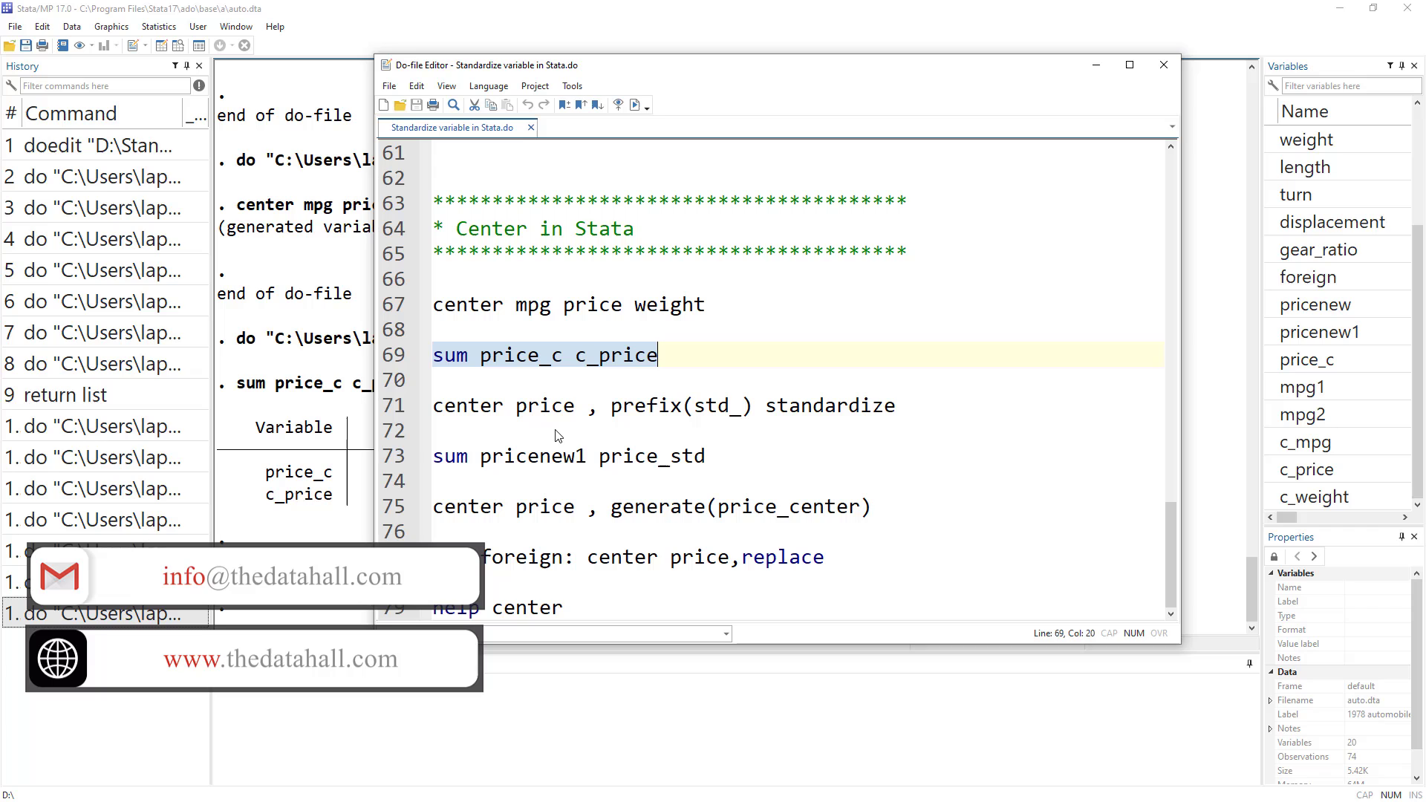
pyautogui.doubleClick(884, 410)
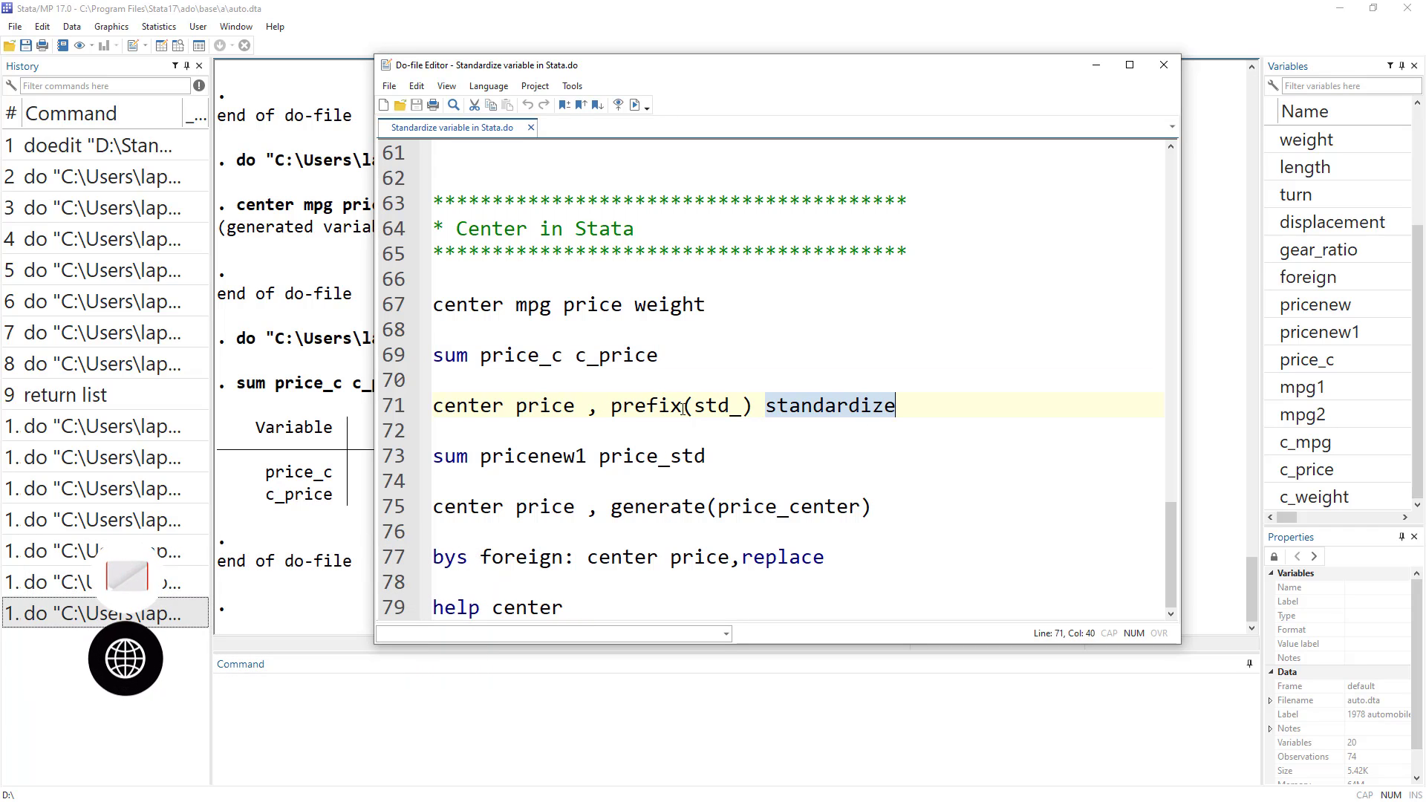
pyautogui.moveTo(611, 410); pyautogui.dragTo(754, 414)
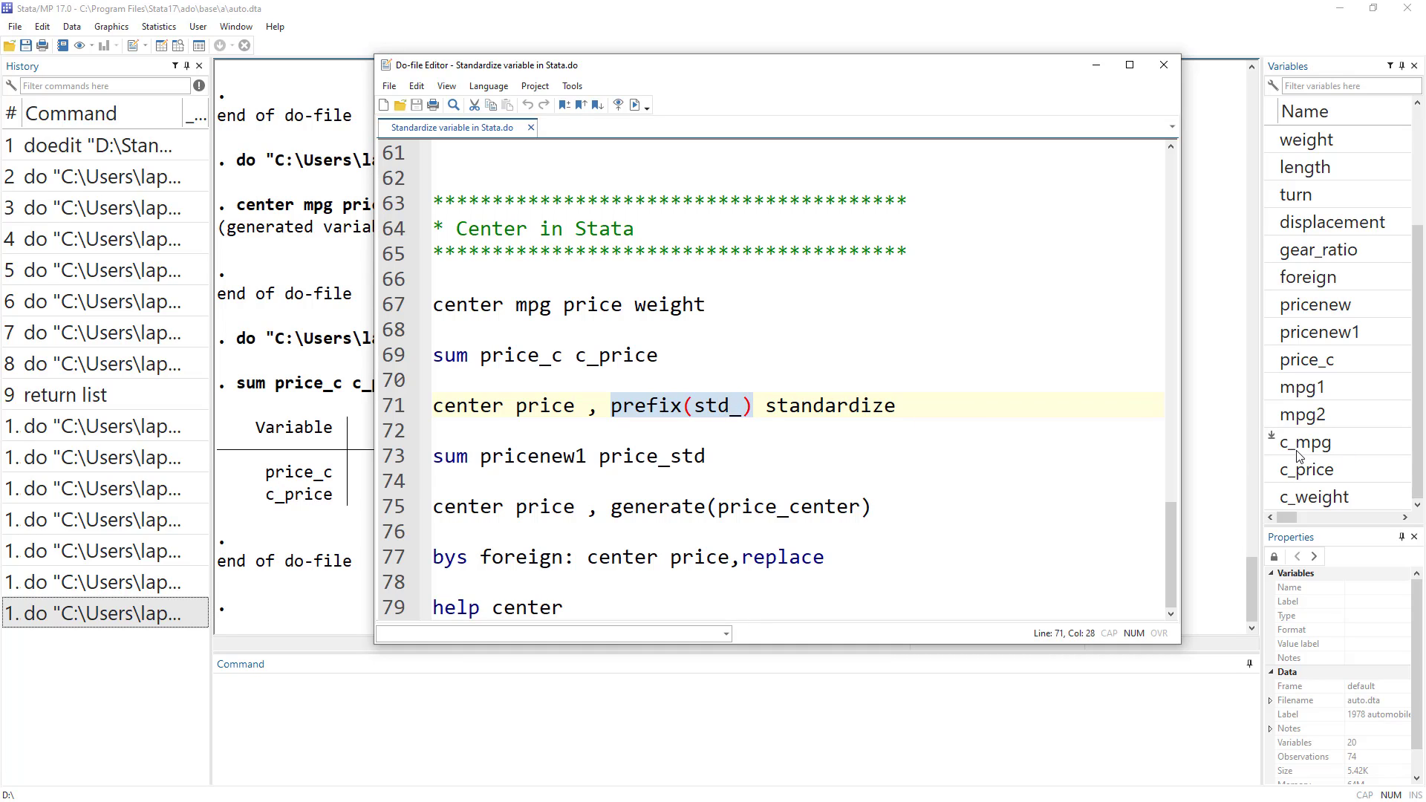
pyautogui.click(396, 406)
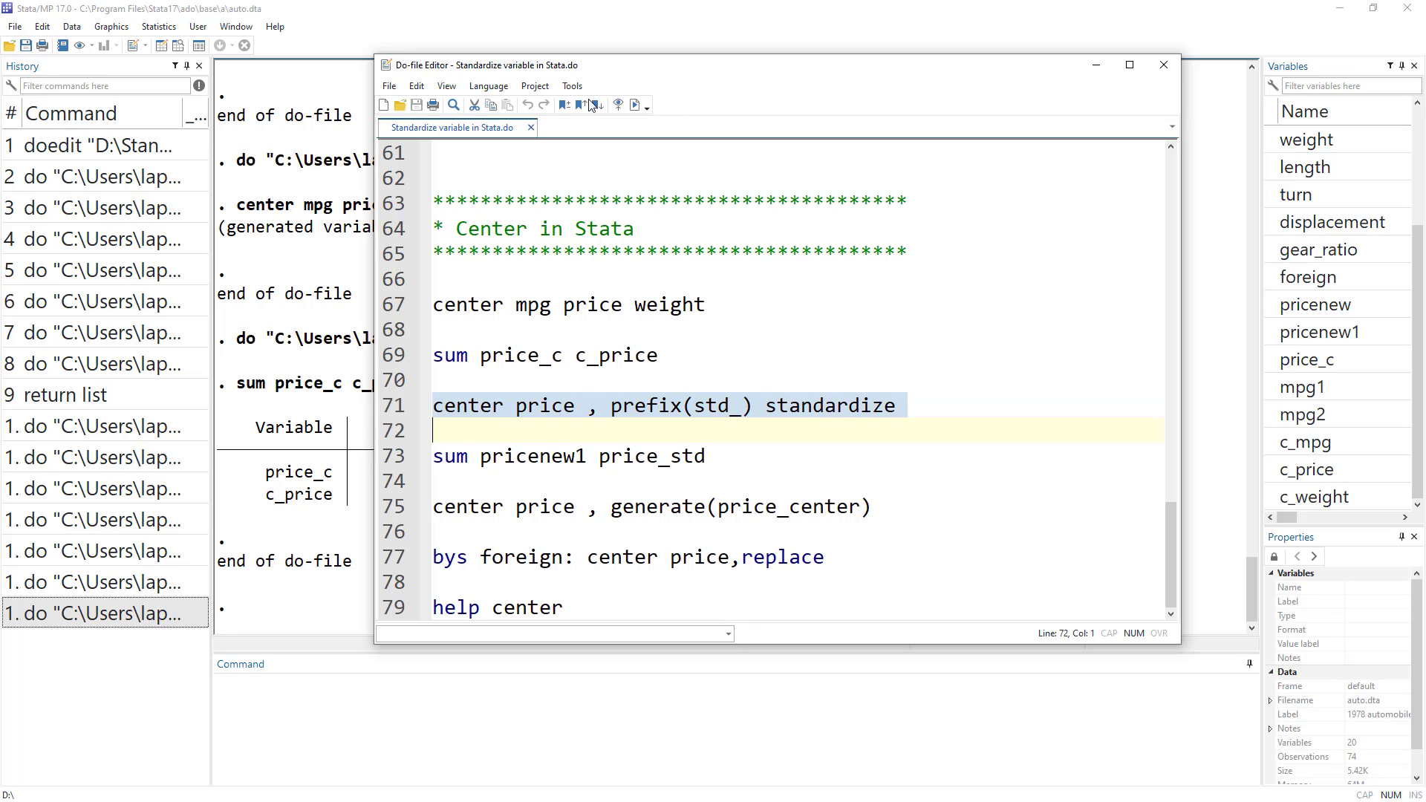
pyautogui.click(636, 105)
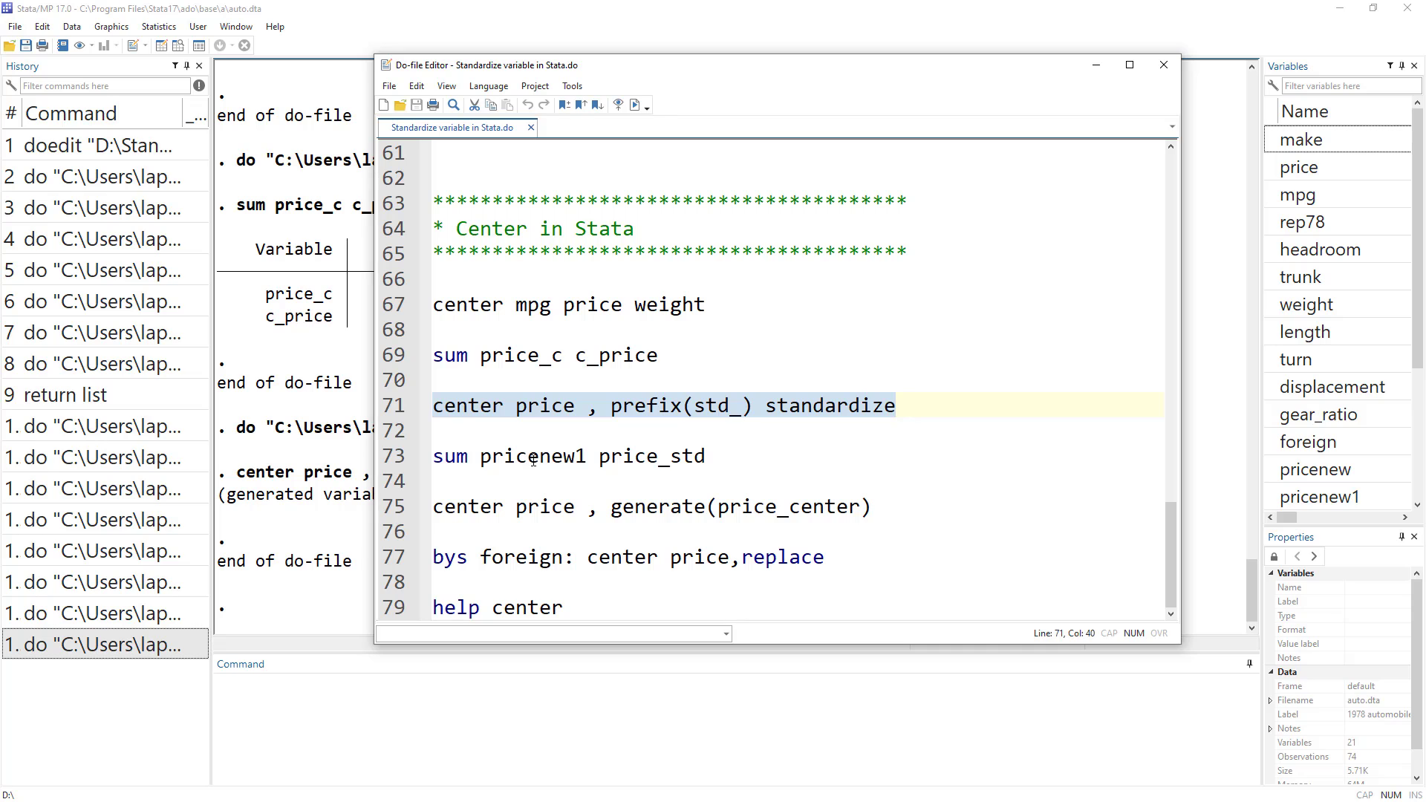
# - Check the end of the variable list and change the second variable in the "sum pricenew1" line to std_price
pyautogui.doubleClick(654, 456)
pyautogui.scroll(-3, 1307, 490)
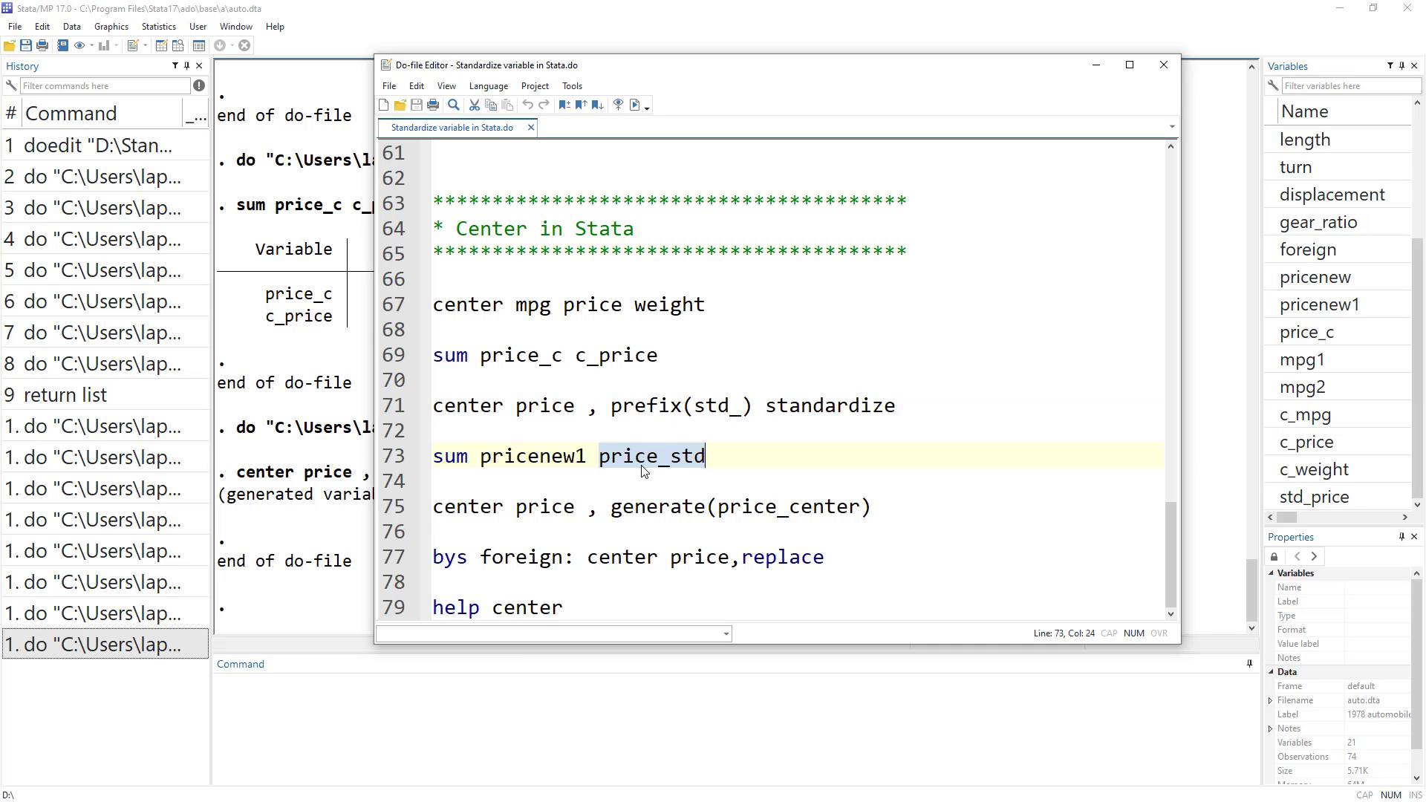
pyautogui.write('std_pric')
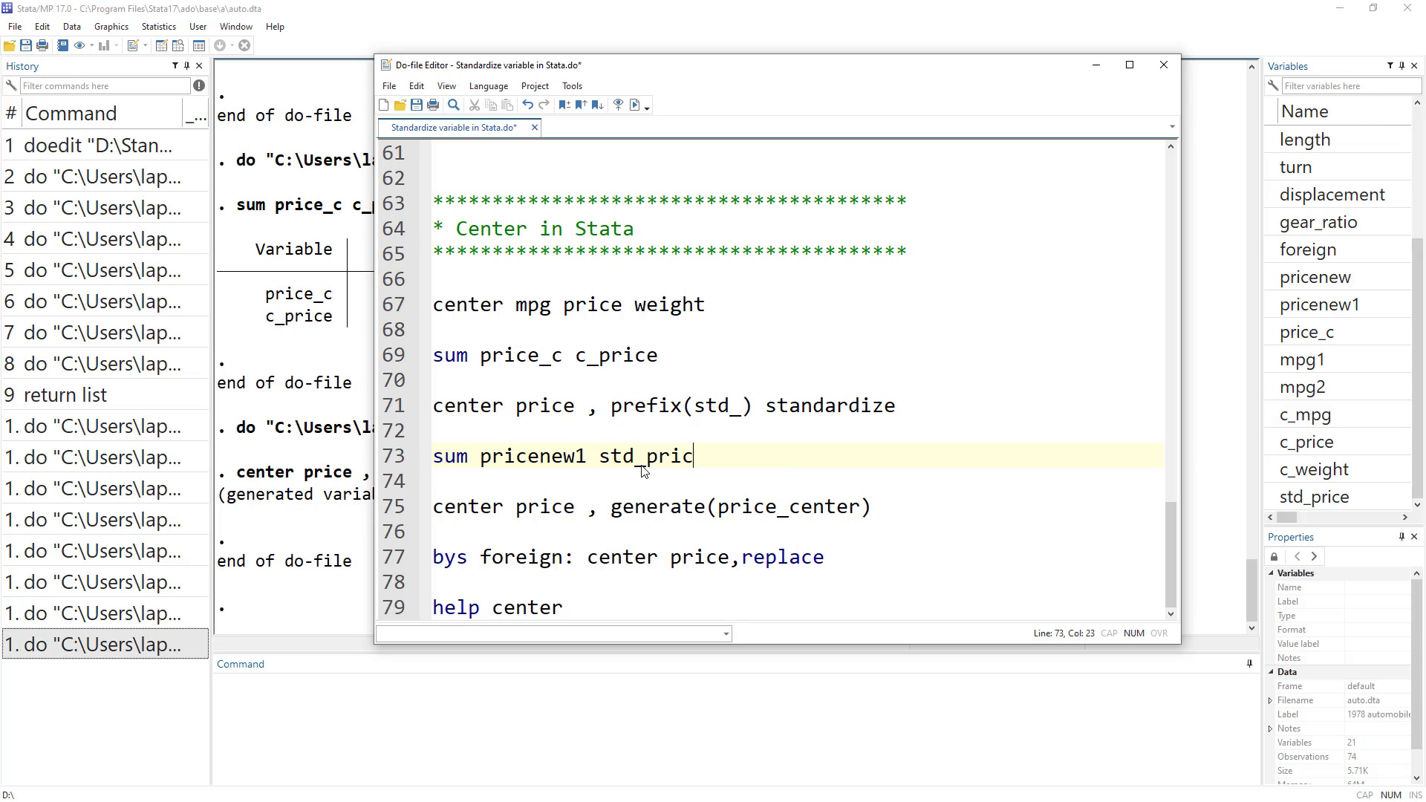
pyautogui.write('e')
# - Run only the "sum pricenew1 std_price" line and bring its summary table into full view
pyautogui.click(528, 456)
pyautogui.doubleClick(633, 458)
pyautogui.doubleClick(450, 405)
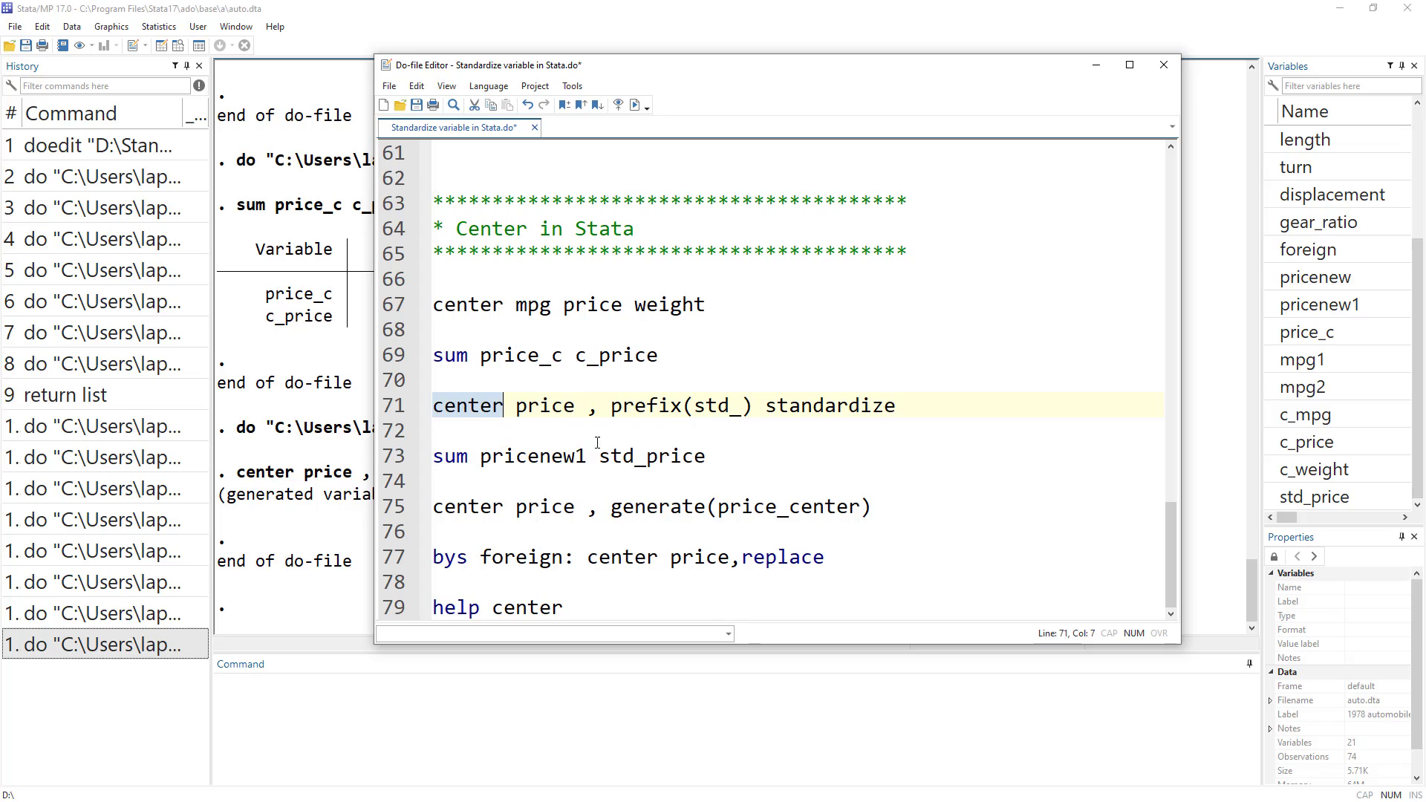
pyautogui.doubleClick(534, 456)
pyautogui.click(379, 462)
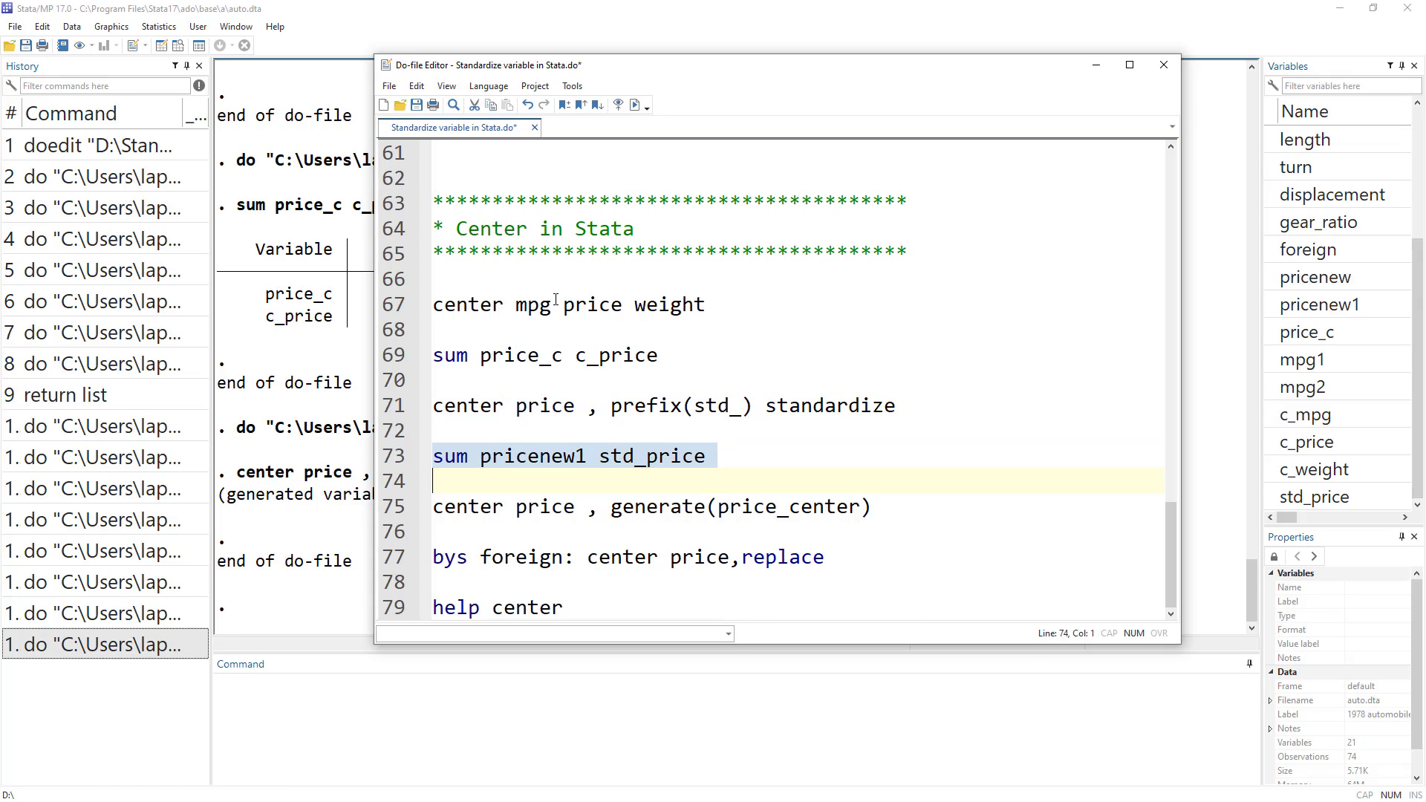
pyautogui.click(621, 107)
pyautogui.click(370, 496)
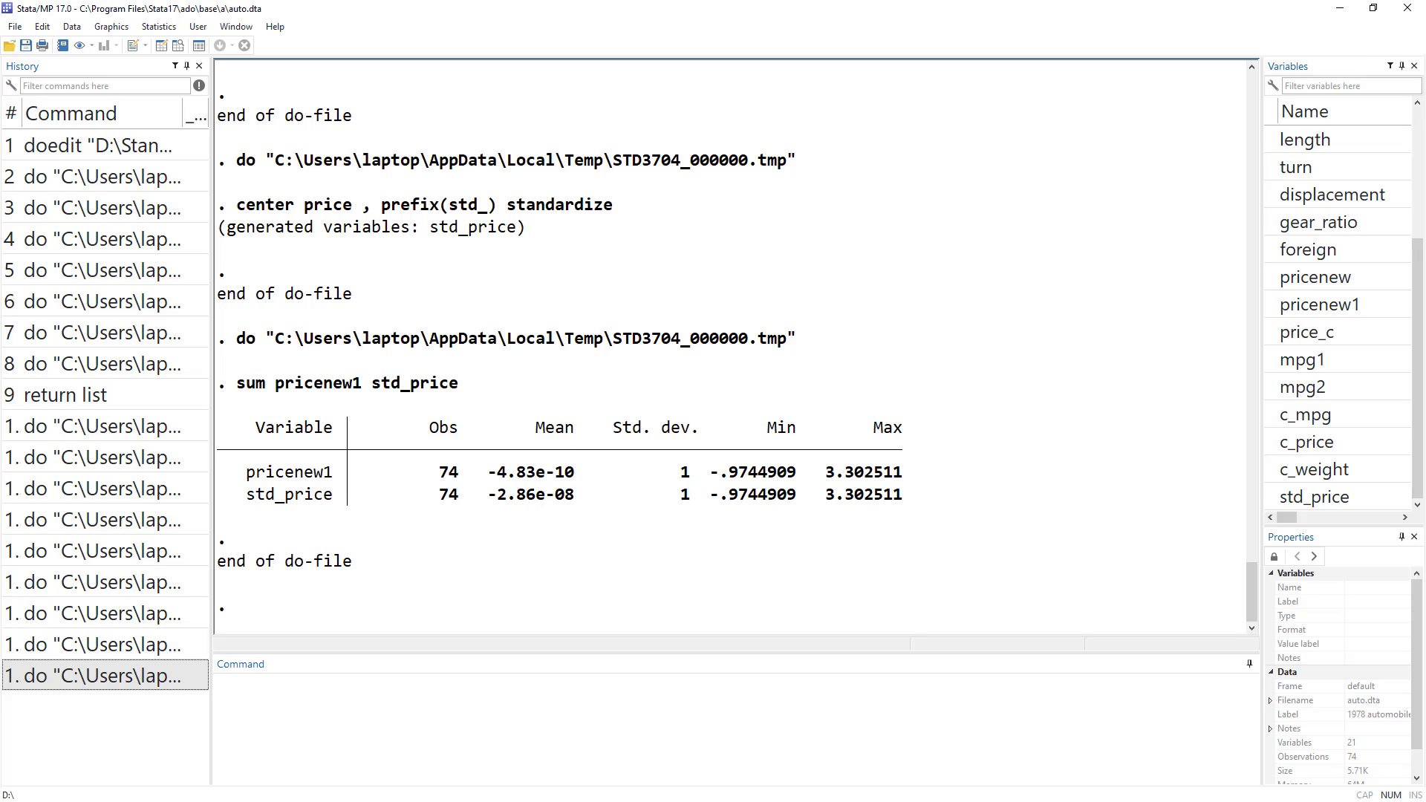
# - Run only the "center price , generate(price_center)" line and check the end of the variable list for the generated variable
pyautogui.hotkey('alt', 'Tab')
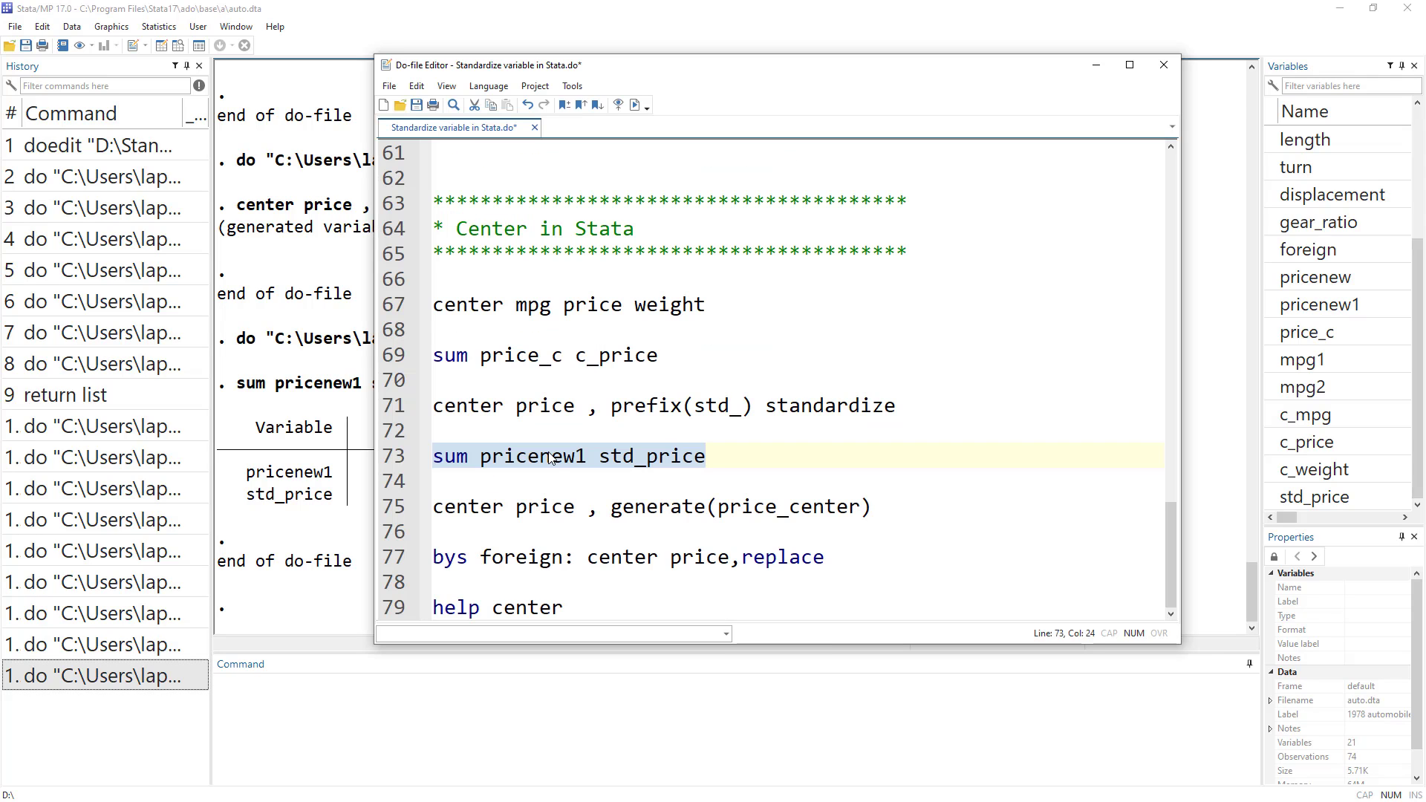
pyautogui.click(649, 508)
pyautogui.doubleClick(756, 512)
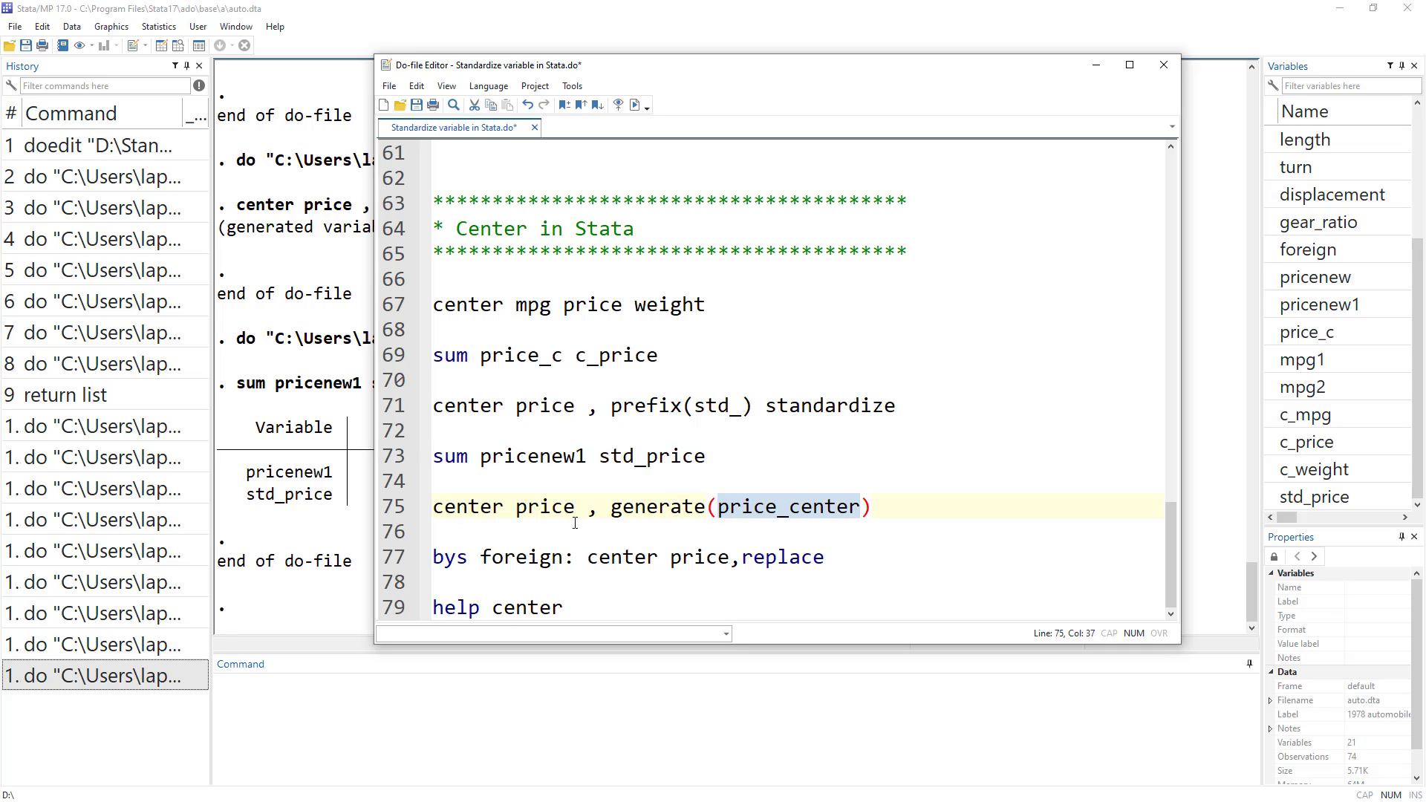
pyautogui.click(410, 515)
pyautogui.click(635, 104)
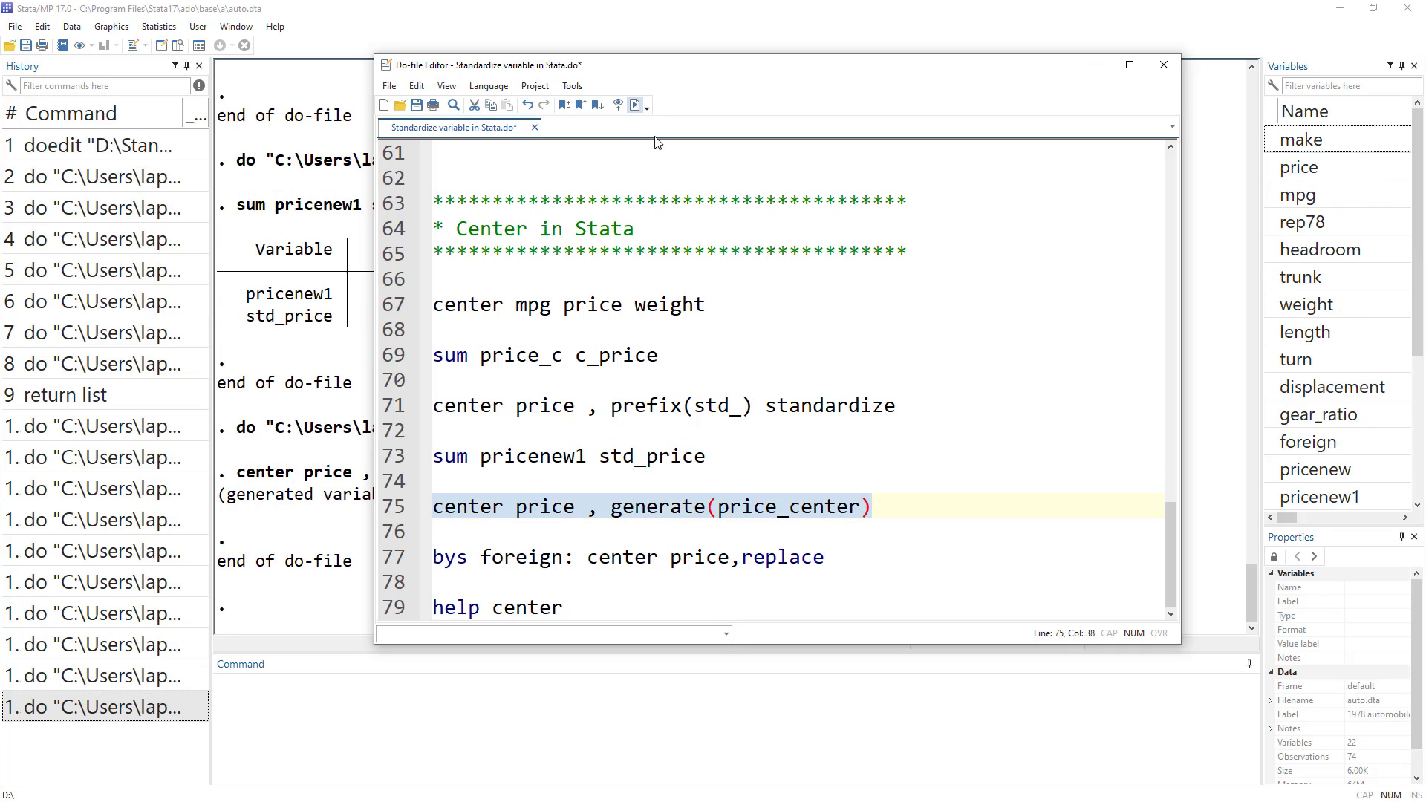
pyautogui.scroll(-3, 1344, 446)
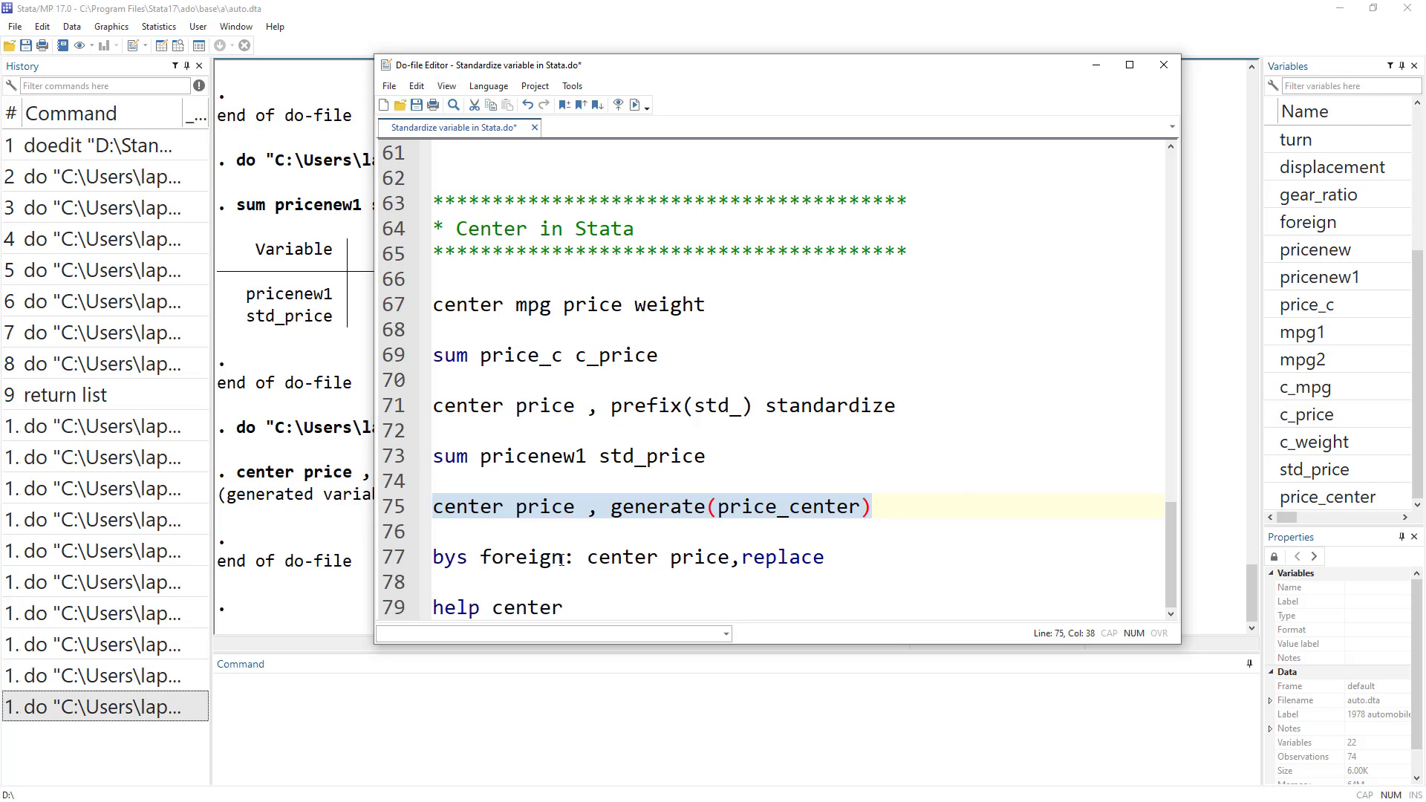
# - Run only the "bys foreign: center price,replace" line to center price within each foreign group
pyautogui.moveTo(578, 560); pyautogui.dragTo(422, 563)
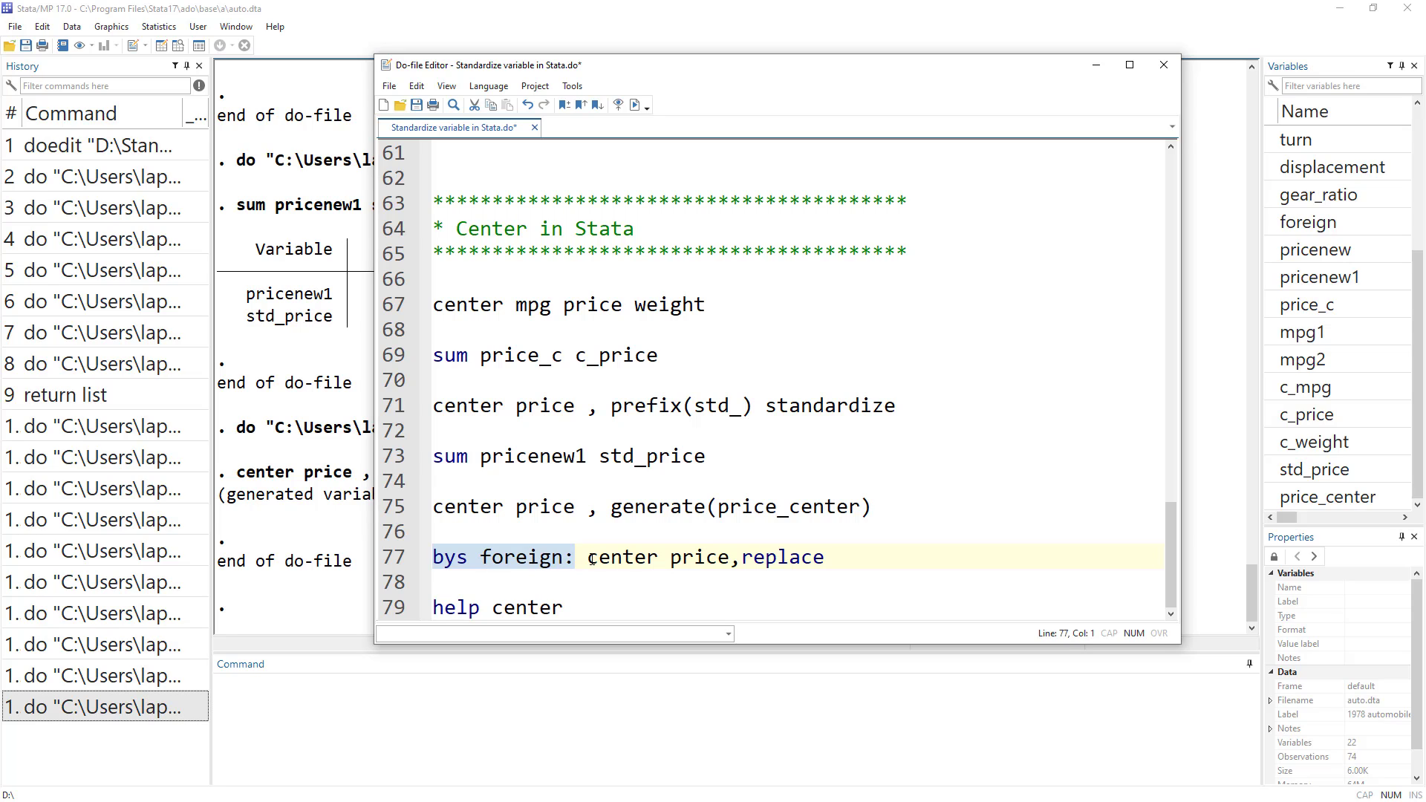
pyautogui.moveTo(590, 560); pyautogui.dragTo(844, 557)
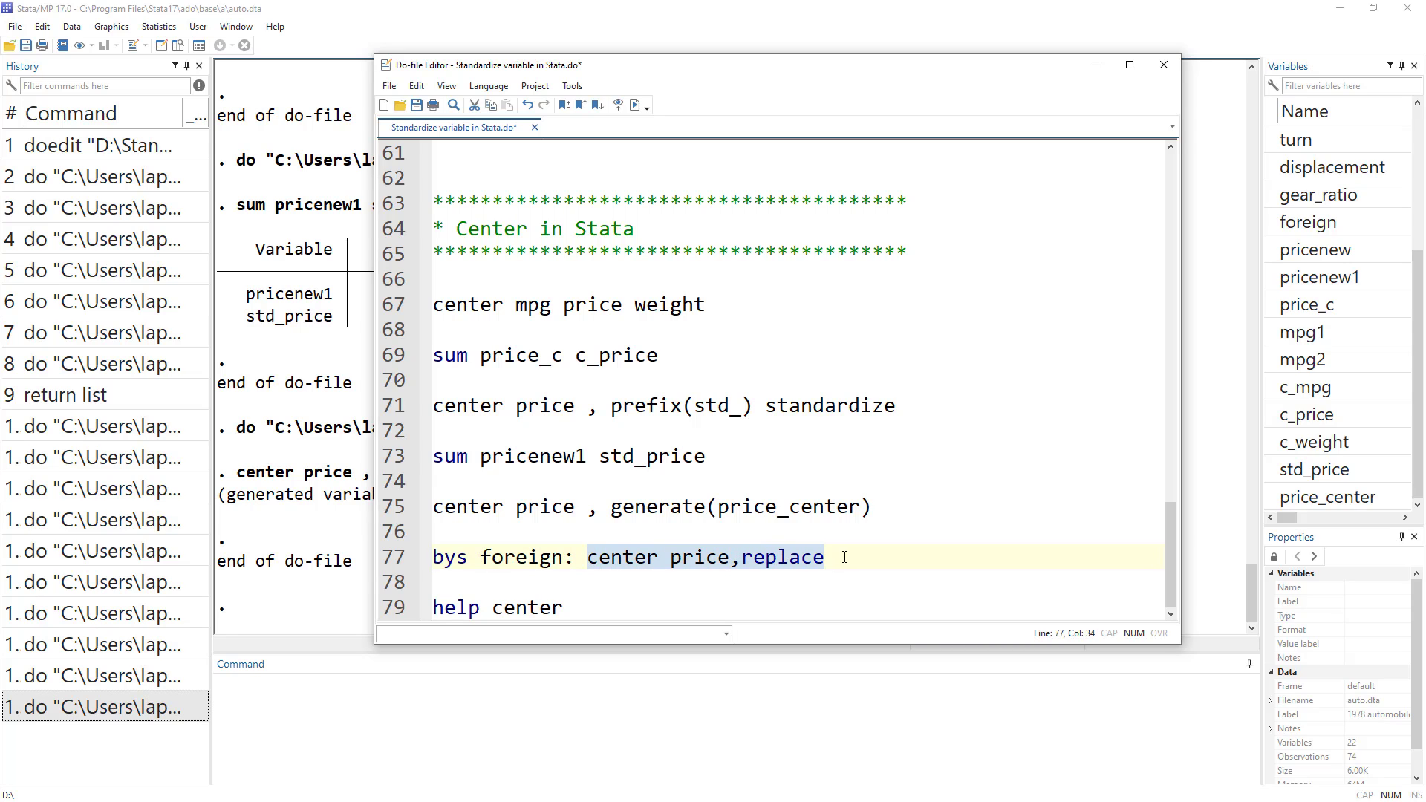
pyautogui.doubleClick(715, 560)
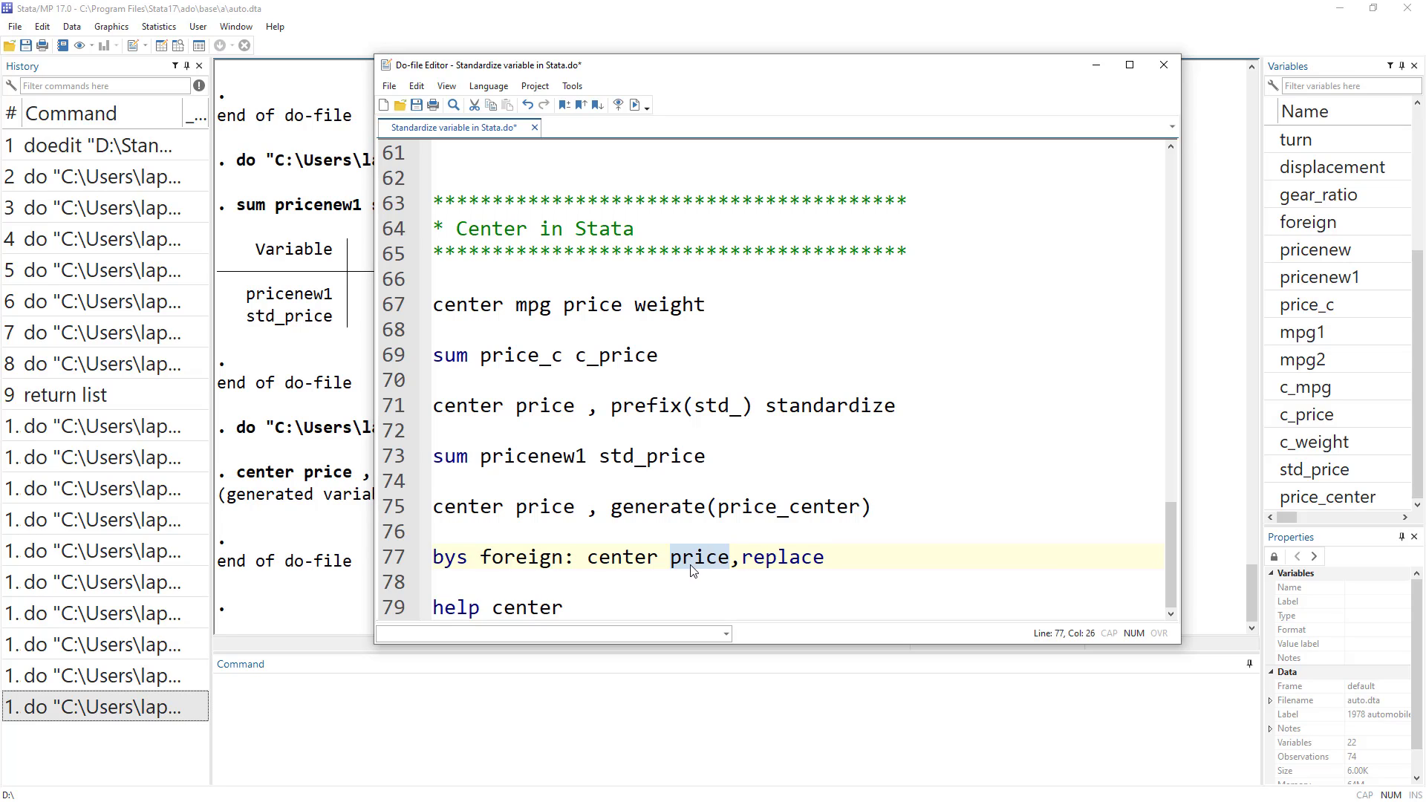
pyautogui.click(381, 568)
pyautogui.click(635, 105)
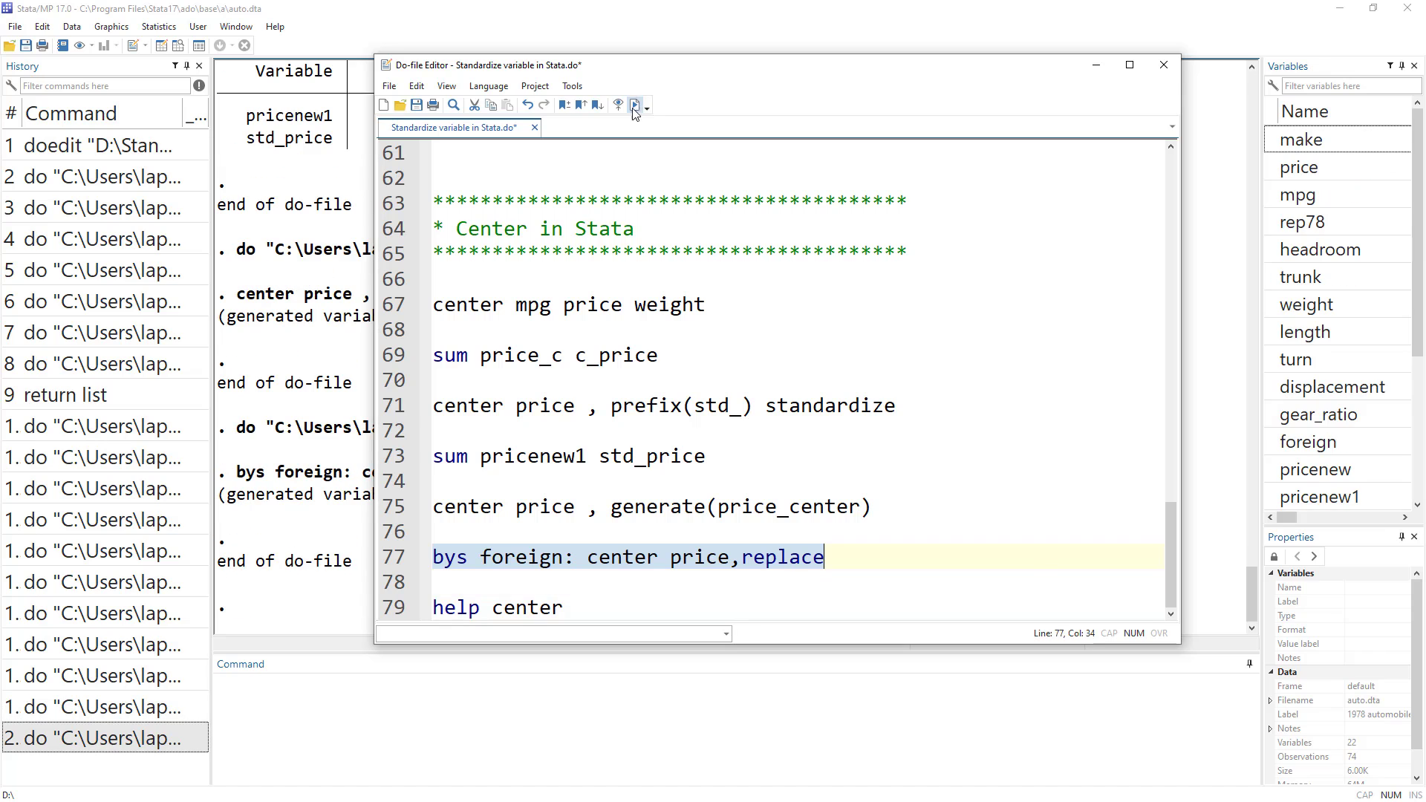
# - Run the "help center" line, examine the command's syntax and Options section, and close the help viewer
pyautogui.click(389, 613)
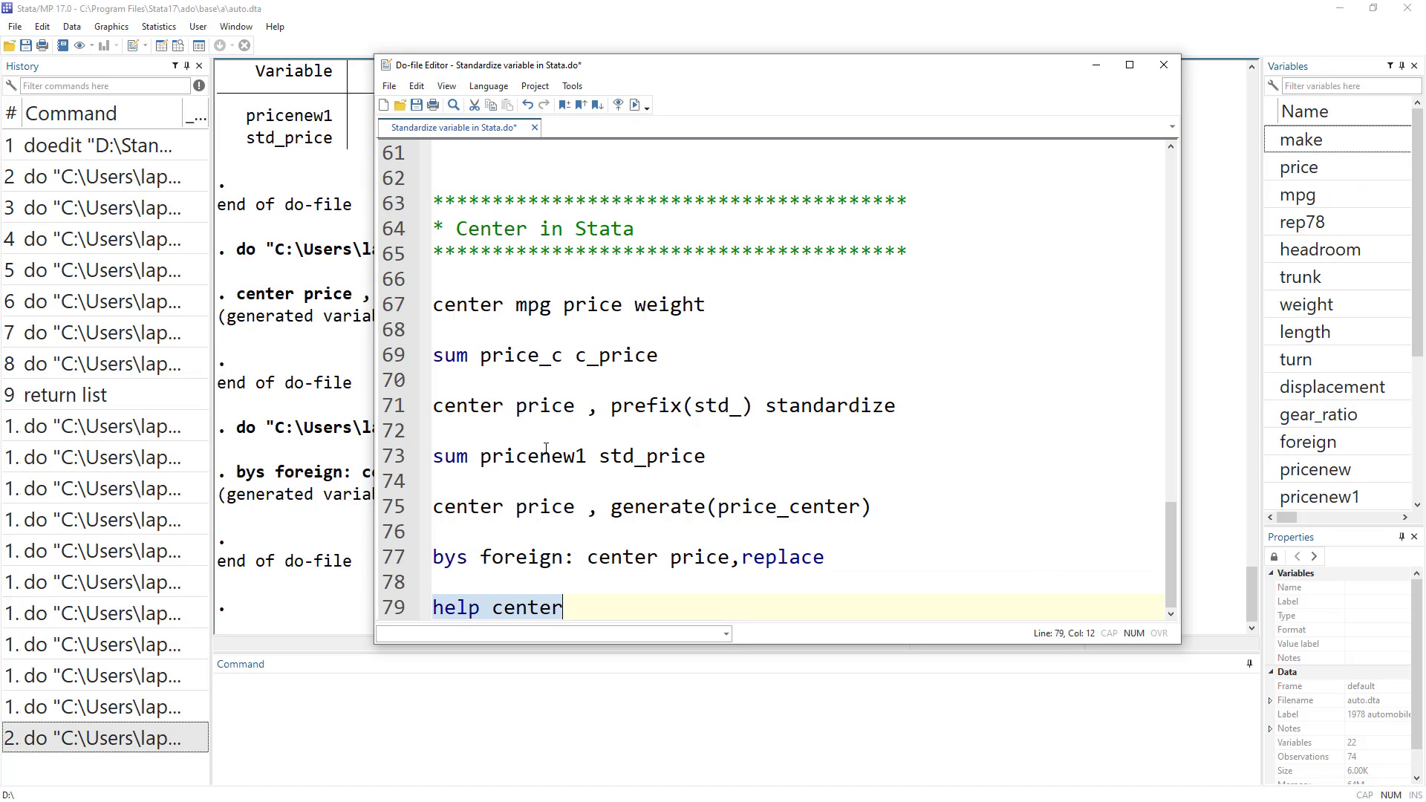
pyautogui.click(635, 105)
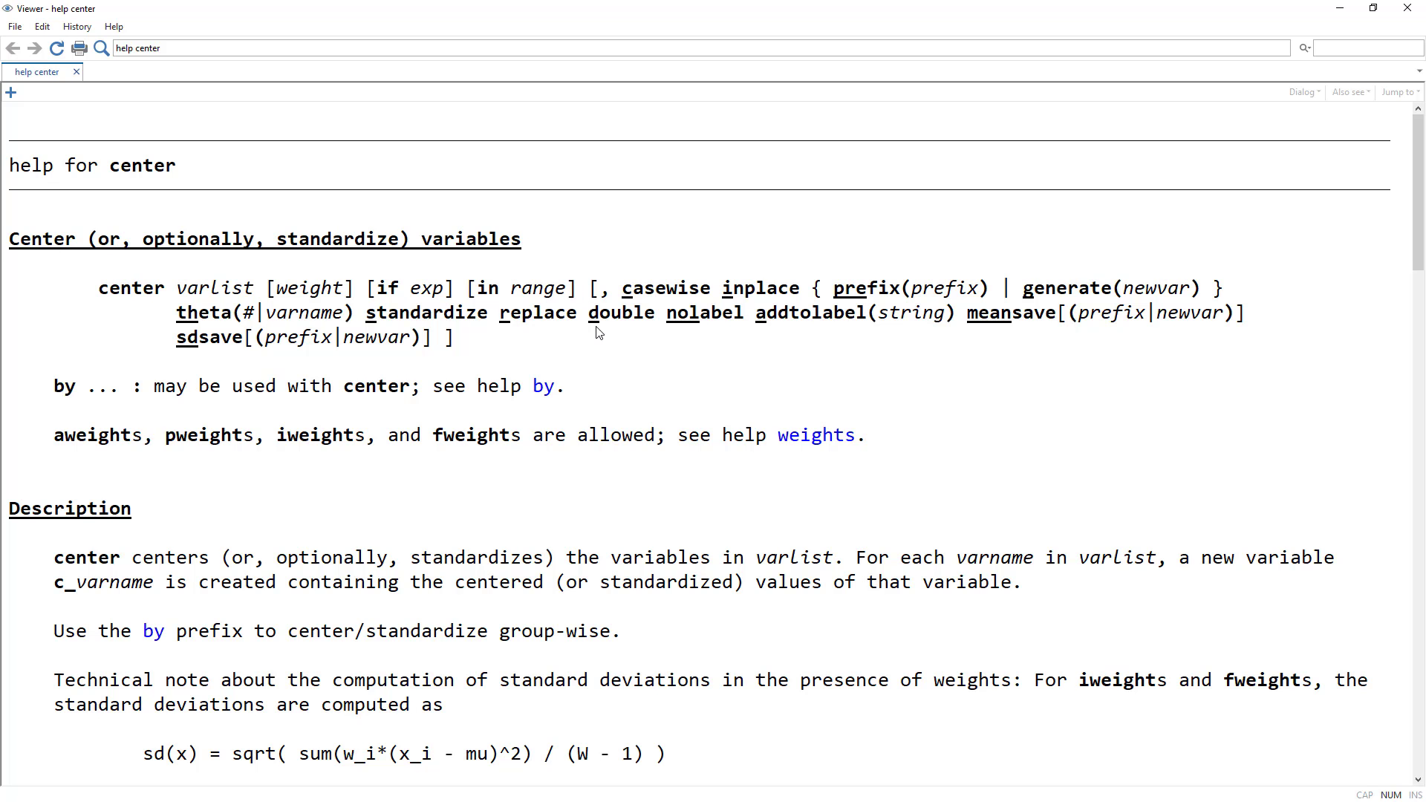
pyautogui.moveTo(505, 340); pyautogui.dragTo(99, 290)
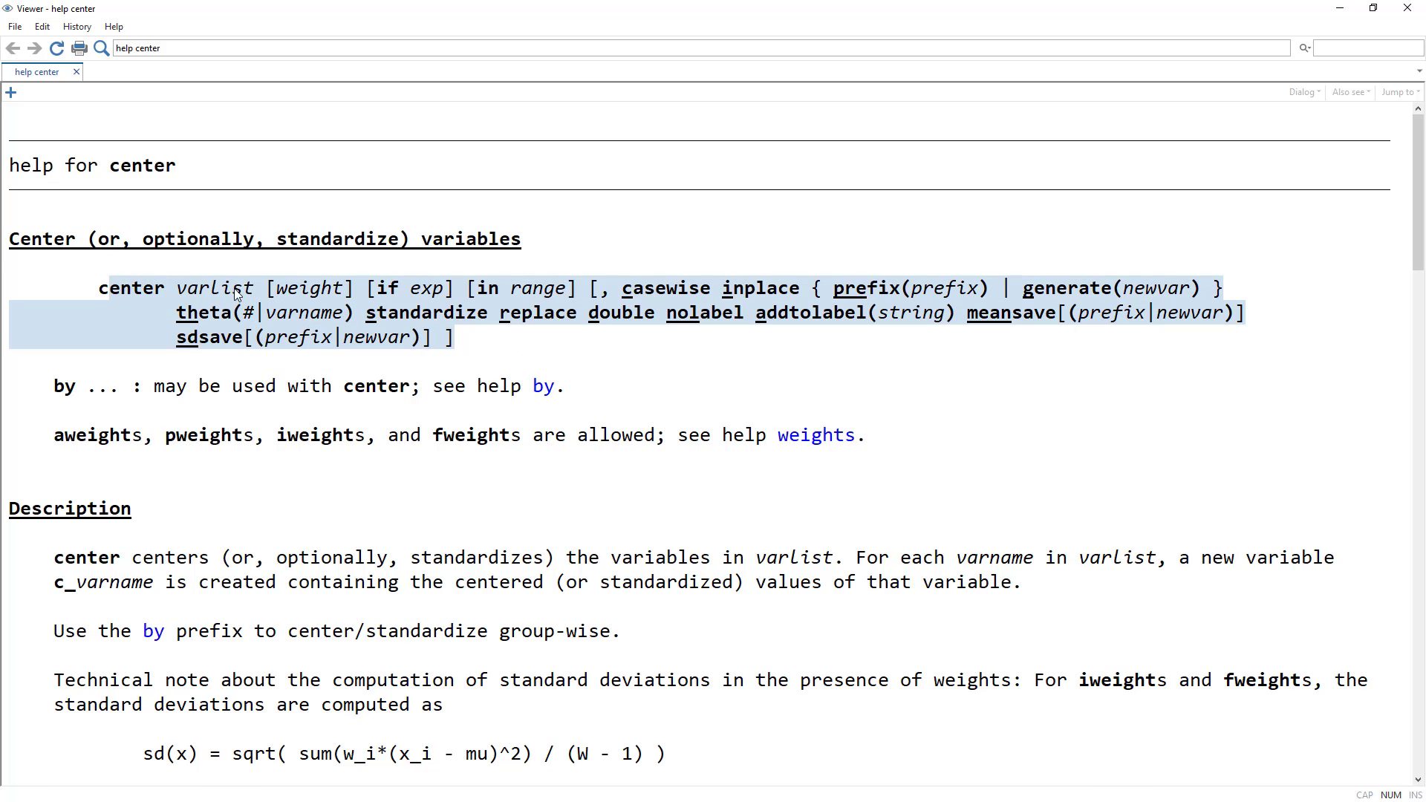
pyautogui.scroll(-4, 444, 436)
pyautogui.scroll(-3, 443, 436)
pyautogui.scroll(-3, 327, 505)
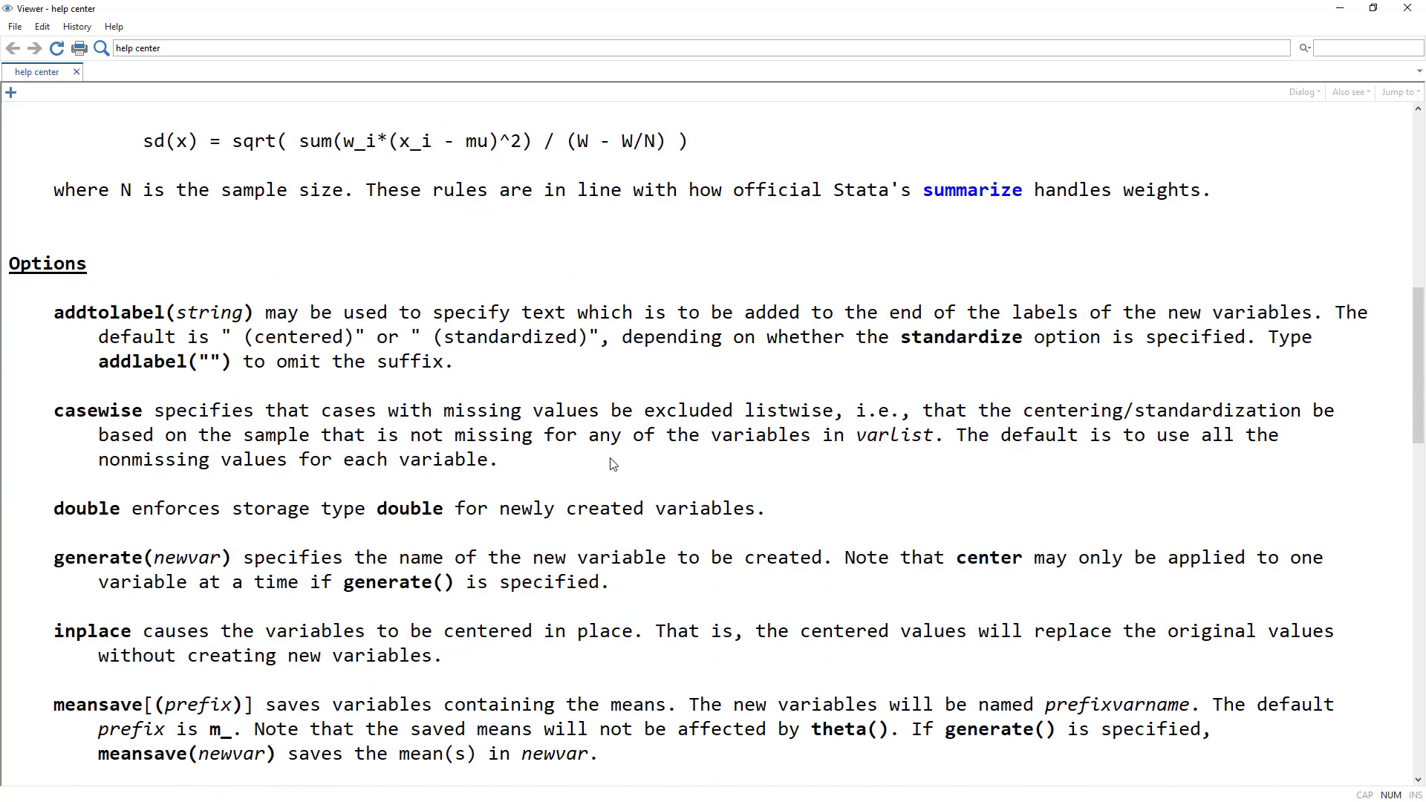
pyautogui.click(1407, 8)
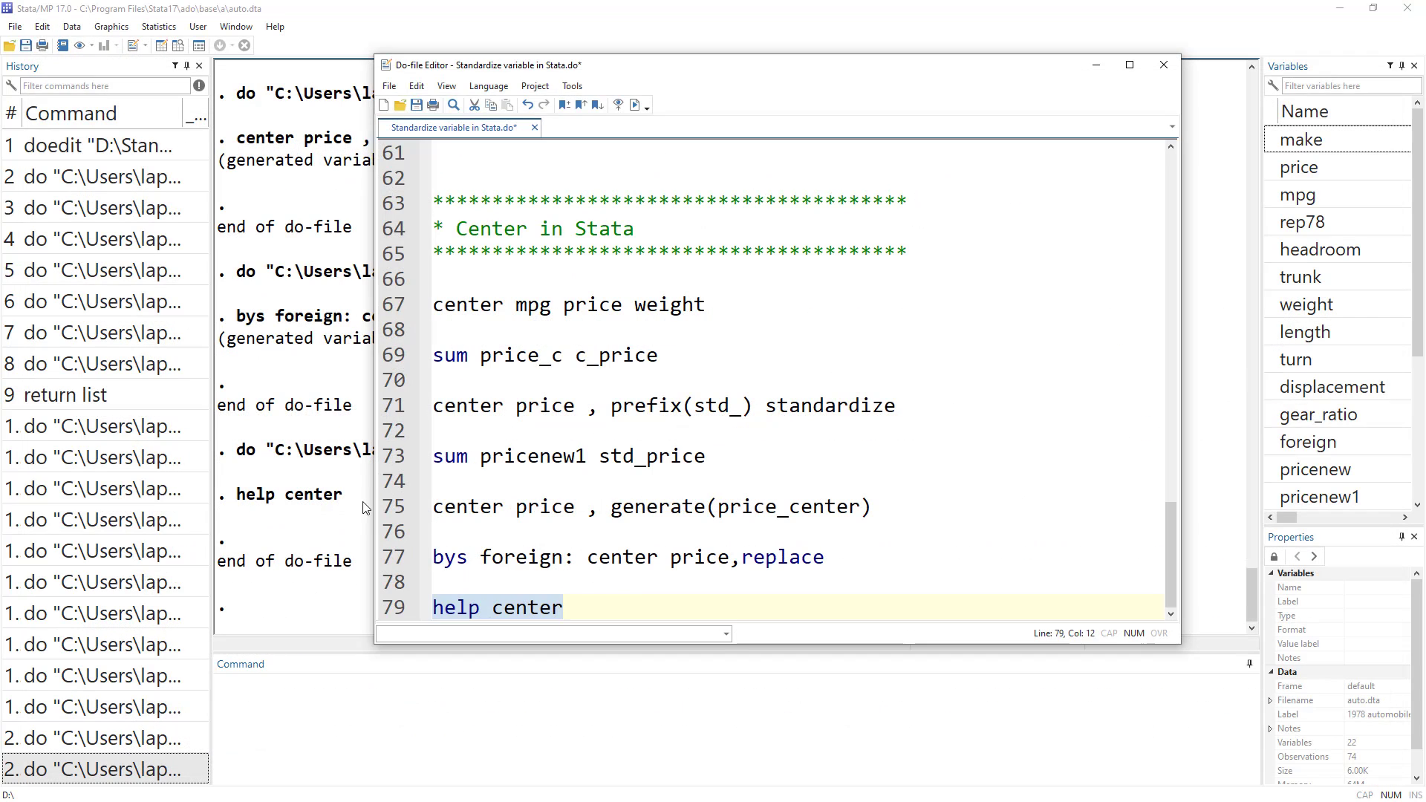